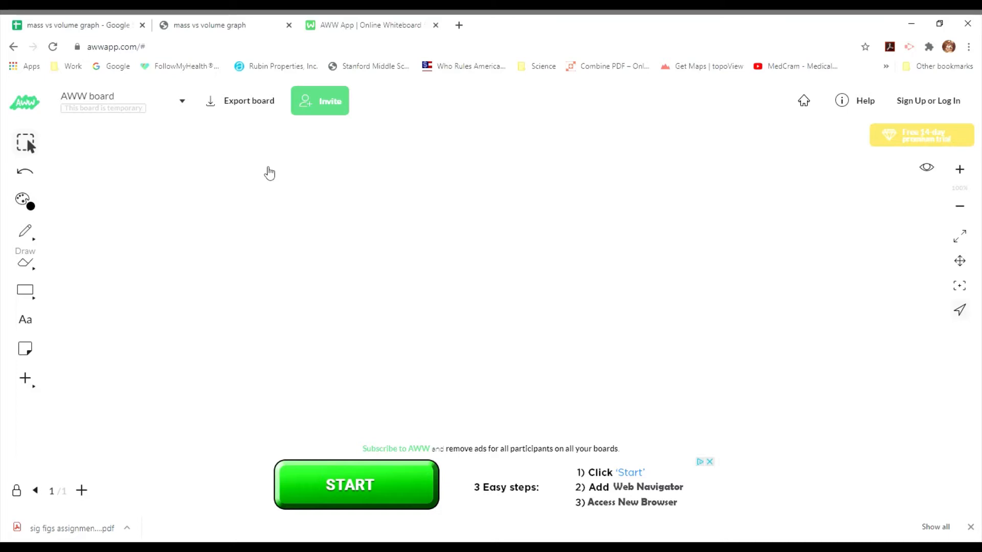
# - Handwrite the density formula D = m/V near the upper part of the whiteboard with the pen
pyautogui.press('p')
pyautogui.moveTo(110, 153)
pyautogui.mouseDown()
pyautogui.moveTo(108, 183)
pyautogui.moveTo(151, 165)
pyautogui.mouseUp()
pyautogui.moveTo(138, 174)
pyautogui.mouseDown()
pyautogui.moveTo(167, 152)
pyautogui.moveTo(193, 161)
pyautogui.moveTo(176, 174)
pyautogui.moveTo(199, 175)
pyautogui.moveTo(190, 186)
pyautogui.mouseUp()
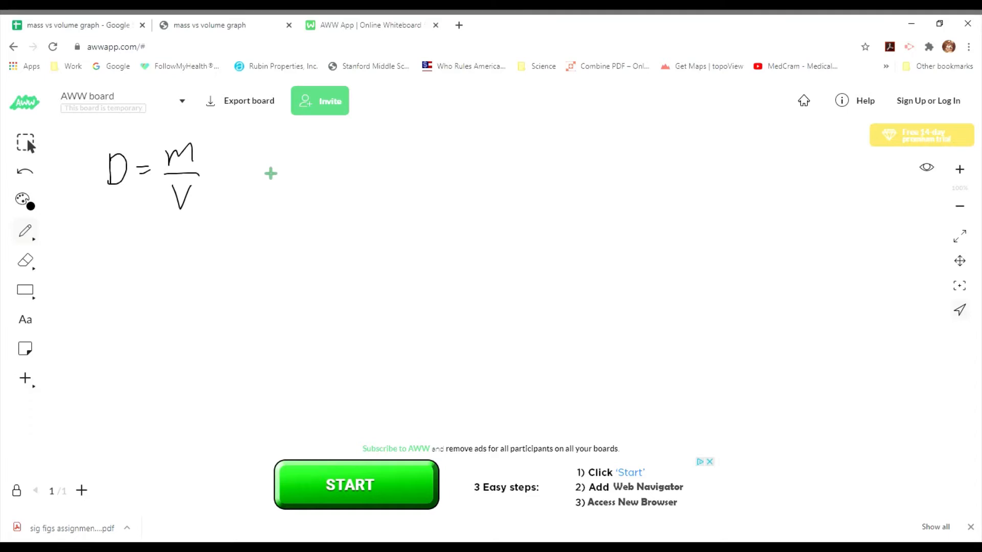
# - Multiply both sides of the density formula by V and strike out the cancelling V's on the m/V side
pyautogui.click(209, 155)
pyautogui.moveTo(221, 143); pyautogui.dragTo(238, 140)
pyautogui.moveTo(71, 156); pyautogui.dragTo(88, 154)
pyautogui.click(94, 169)
pyautogui.moveTo(166, 211); pyautogui.dragTo(250, 141)
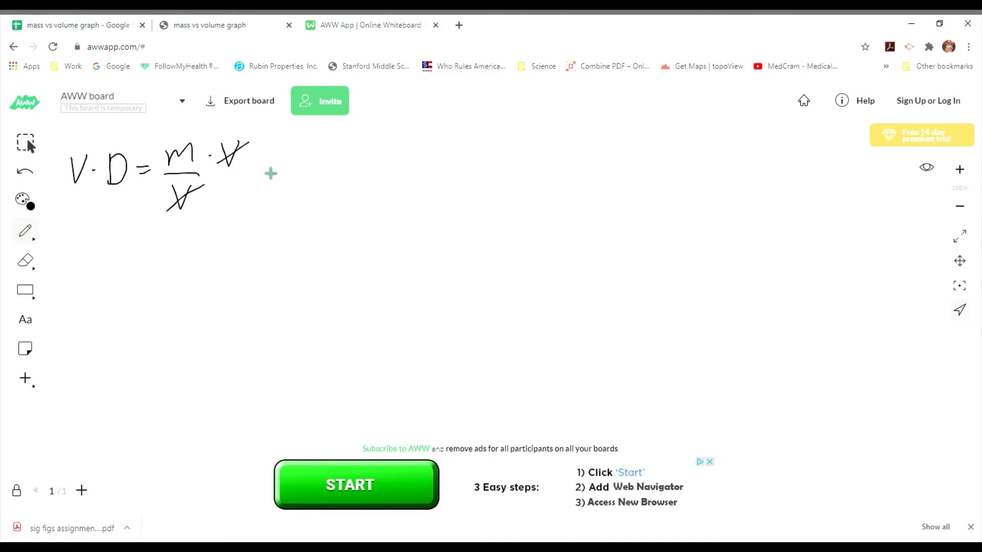
# - Handwrite the simplified equation V·D = m beside the formula and its rearranged form m = D·V below
pyautogui.moveTo(343, 144)
pyautogui.mouseDown()
pyautogui.moveTo(353, 161)
pyautogui.moveTo(362, 141)
pyautogui.moveTo(387, 144)
pyautogui.moveTo(383, 163)
pyautogui.moveTo(415, 148)
pyautogui.mouseUp()
pyautogui.click(368, 150)
pyautogui.moveTo(403, 156)
pyautogui.mouseDown()
pyautogui.moveTo(426, 145)
pyautogui.moveTo(449, 154)
pyautogui.mouseUp()
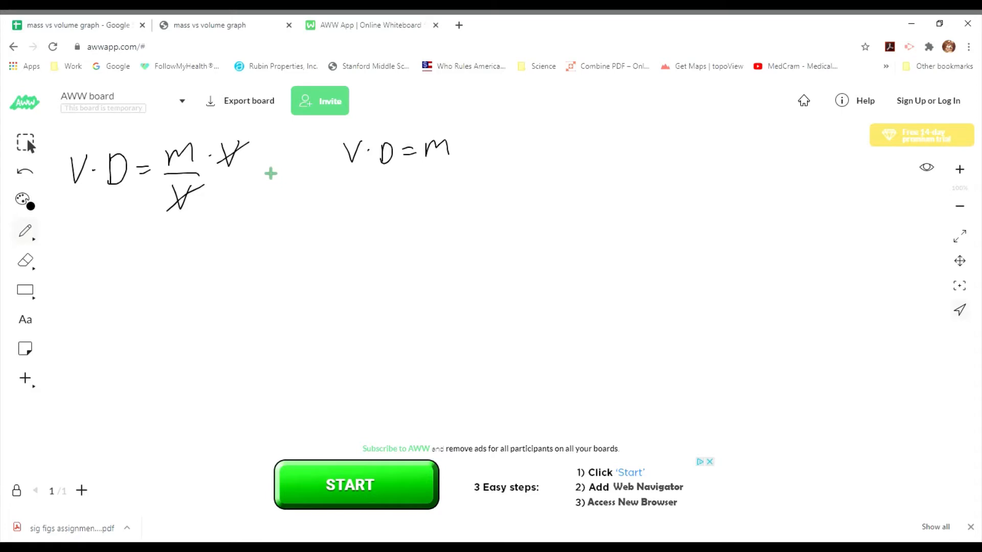
pyautogui.moveTo(202, 285)
pyautogui.mouseDown()
pyautogui.moveTo(205, 263)
pyautogui.moveTo(227, 284)
pyautogui.moveTo(250, 269)
pyautogui.moveTo(280, 282)
pyautogui.moveTo(310, 266)
pyautogui.moveTo(331, 277)
pyautogui.moveTo(345, 248)
pyautogui.mouseUp()
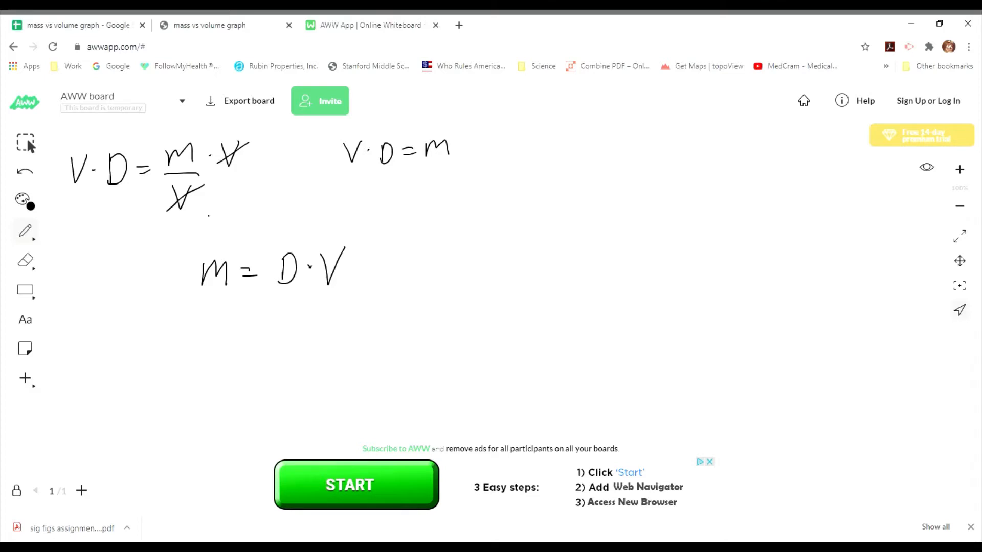
# - Handwrite (y) = (m)·(x) + b above m = D·V, and extend the lower equation with + 0
pyautogui.moveTo(209, 214)
pyautogui.mouseDown()
pyautogui.moveTo(211, 239)
pyautogui.moveTo(224, 238)
pyautogui.moveTo(207, 243)
pyautogui.mouseUp()
pyautogui.moveTo(243, 217); pyautogui.dragTo(257, 216)
pyautogui.moveTo(249, 224)
pyautogui.mouseDown()
pyautogui.moveTo(286, 211)
pyautogui.moveTo(302, 232)
pyautogui.mouseUp()
pyautogui.moveTo(277, 202); pyautogui.dragTo(280, 231)
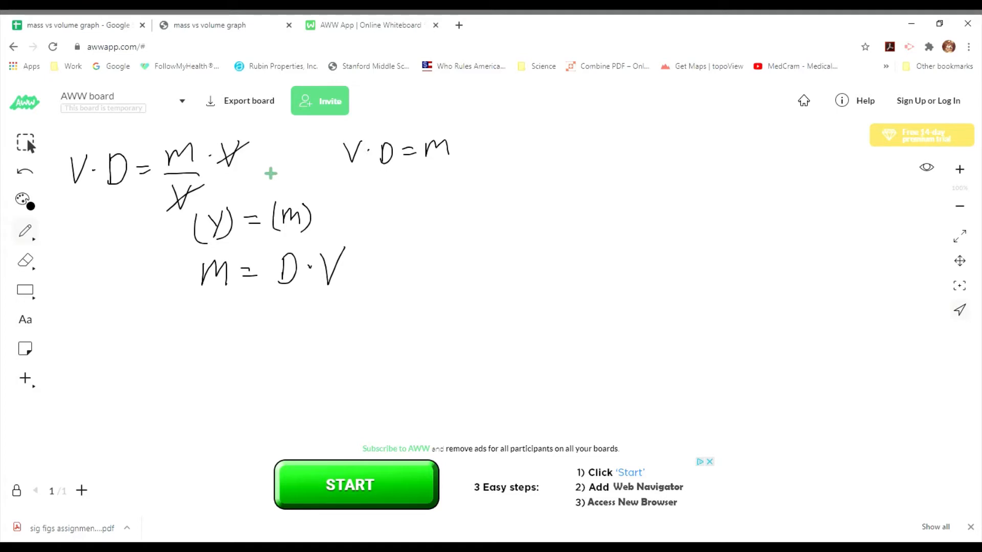
pyautogui.moveTo(327, 201)
pyautogui.mouseDown()
pyautogui.moveTo(323, 228)
pyautogui.moveTo(342, 219)
pyautogui.mouseUp()
pyautogui.moveTo(342, 209)
pyautogui.mouseDown()
pyautogui.moveTo(333, 220)
pyautogui.moveTo(346, 233)
pyautogui.moveTo(371, 219)
pyautogui.mouseUp()
pyautogui.moveTo(364, 211)
pyautogui.mouseDown()
pyautogui.moveTo(408, 208)
pyautogui.moveTo(397, 219)
pyautogui.mouseUp()
pyautogui.moveTo(375, 254)
pyautogui.mouseDown()
pyautogui.moveTo(374, 276)
pyautogui.moveTo(404, 257)
pyautogui.mouseUp()
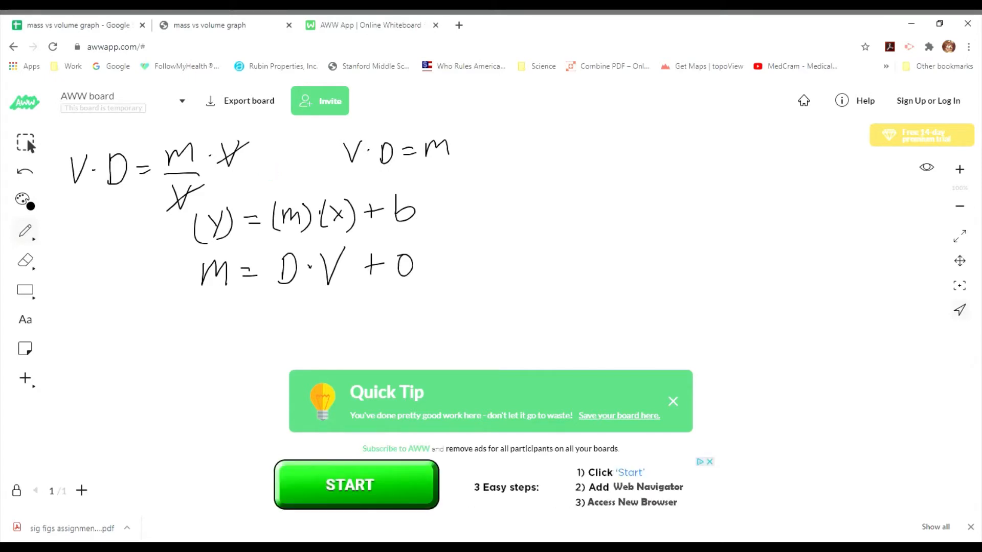
# - Note V = 0 and m = 0 beside the line equation and draw an arrow from them to b
pyautogui.moveTo(491, 159); pyautogui.dragTo(519, 167)
pyautogui.moveTo(510, 172); pyautogui.dragTo(536, 157)
pyautogui.moveTo(492, 208)
pyautogui.mouseDown()
pyautogui.moveTo(495, 196)
pyautogui.moveTo(505, 208)
pyautogui.mouseUp()
pyautogui.moveTo(510, 199); pyautogui.dragTo(528, 196)
pyautogui.moveTo(535, 189); pyautogui.dragTo(534, 191)
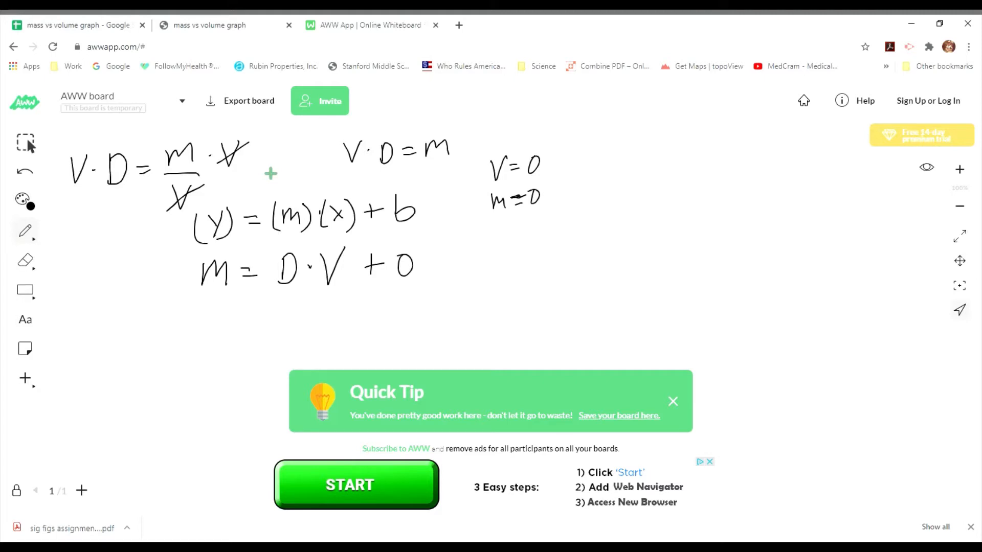
pyautogui.moveTo(474, 187)
pyautogui.mouseDown()
pyautogui.moveTo(418, 201)
pyautogui.moveTo(431, 200)
pyautogui.mouseUp()
# - Box m and V in the lower equation, and sketch graph axes labelled m vertically and V horizontally
pyautogui.moveTo(235, 248)
pyautogui.mouseDown()
pyautogui.moveTo(183, 288)
pyautogui.moveTo(239, 293)
pyautogui.moveTo(238, 250)
pyautogui.mouseUp()
pyautogui.moveTo(364, 235)
pyautogui.mouseDown()
pyautogui.moveTo(310, 279)
pyautogui.moveTo(356, 253)
pyautogui.moveTo(356, 236)
pyautogui.mouseUp()
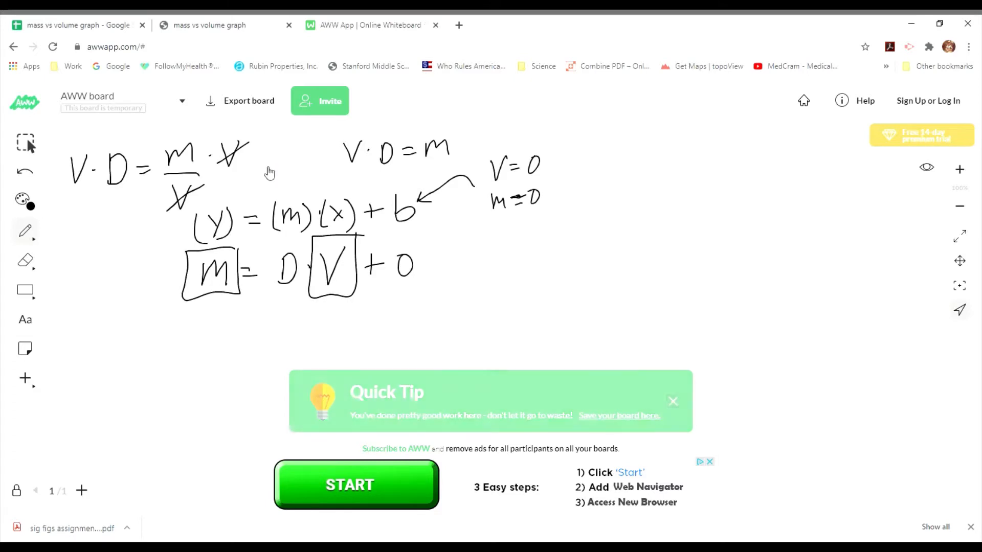
pyautogui.moveTo(551, 231)
pyautogui.mouseDown()
pyautogui.moveTo(543, 359)
pyautogui.moveTo(552, 369)
pyautogui.moveTo(710, 366)
pyautogui.mouseUp()
pyautogui.moveTo(504, 294)
pyautogui.mouseDown()
pyautogui.moveTo(517, 276)
pyautogui.moveTo(522, 293)
pyautogui.mouseUp()
pyautogui.moveTo(609, 382); pyautogui.dragTo(632, 385)
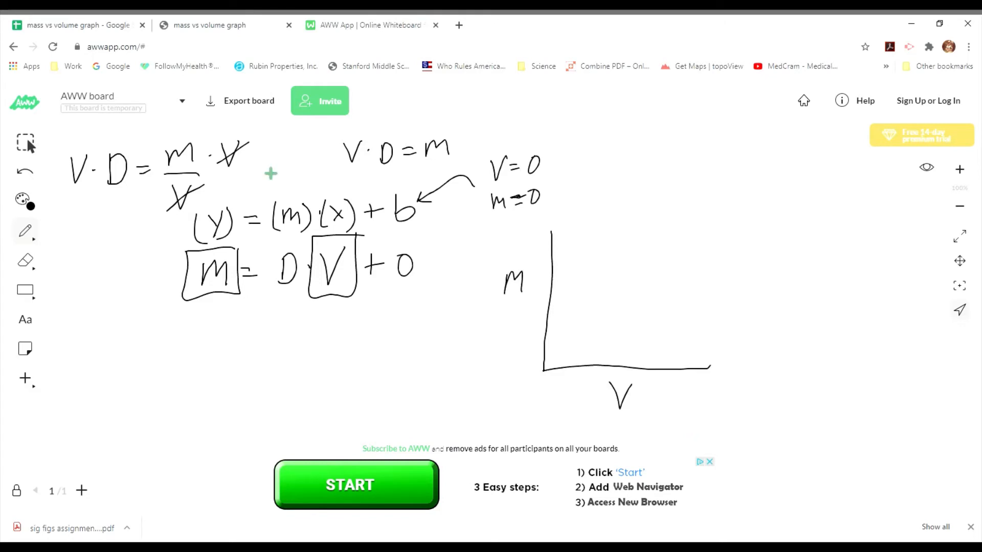
# - Draw a rising line from the graph's origin, mark four points on it and label it slope = D
pyautogui.moveTo(544, 369); pyautogui.dragTo(740, 239)
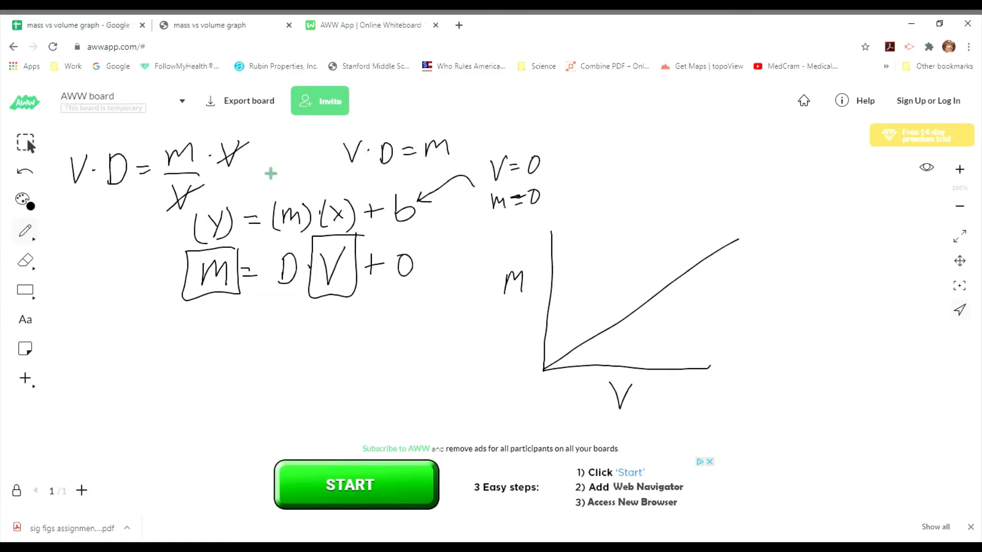
pyautogui.click(586, 344)
pyautogui.click(625, 318)
pyautogui.click(666, 286)
pyautogui.click(699, 264)
pyautogui.moveTo(671, 303)
pyautogui.mouseDown()
pyautogui.moveTo(662, 312)
pyautogui.moveTo(678, 311)
pyautogui.mouseUp()
pyautogui.moveTo(686, 305)
pyautogui.mouseDown()
pyautogui.moveTo(693, 321)
pyautogui.moveTo(733, 305)
pyautogui.moveTo(746, 317)
pyautogui.moveTo(731, 323)
pyautogui.mouseUp()
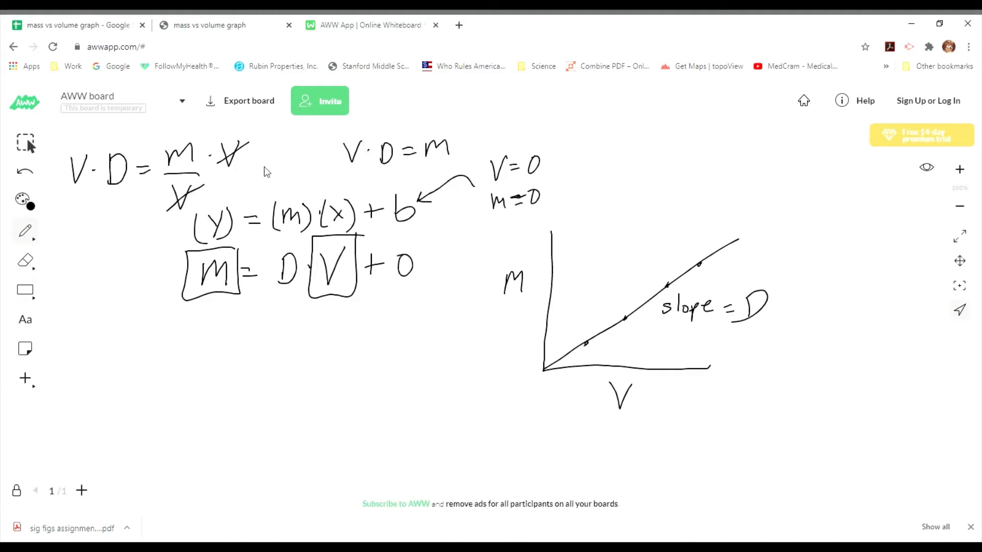
# - Switch from the whiteboard to Google Sheets and create a blank spreadsheet
pyautogui.click(117, 66)
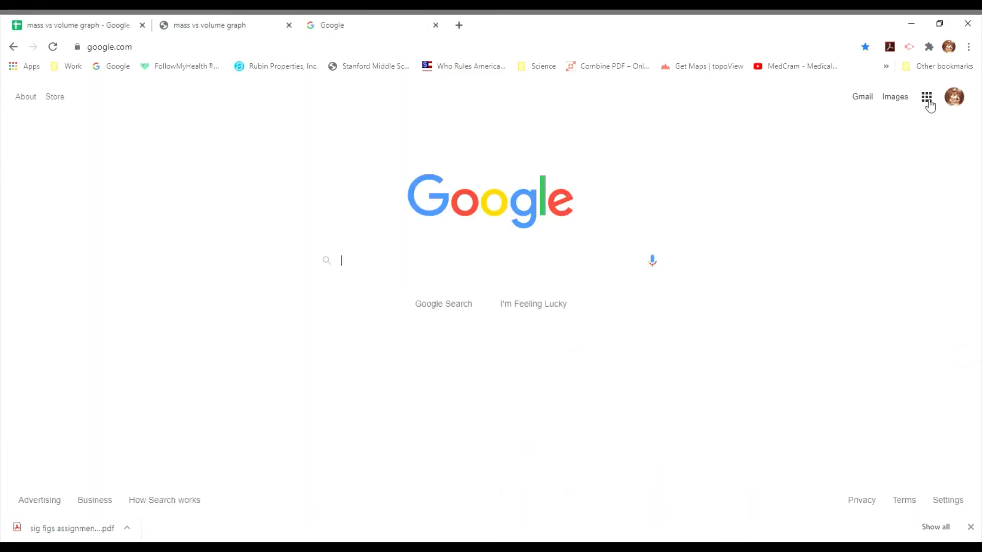
pyautogui.click(926, 98)
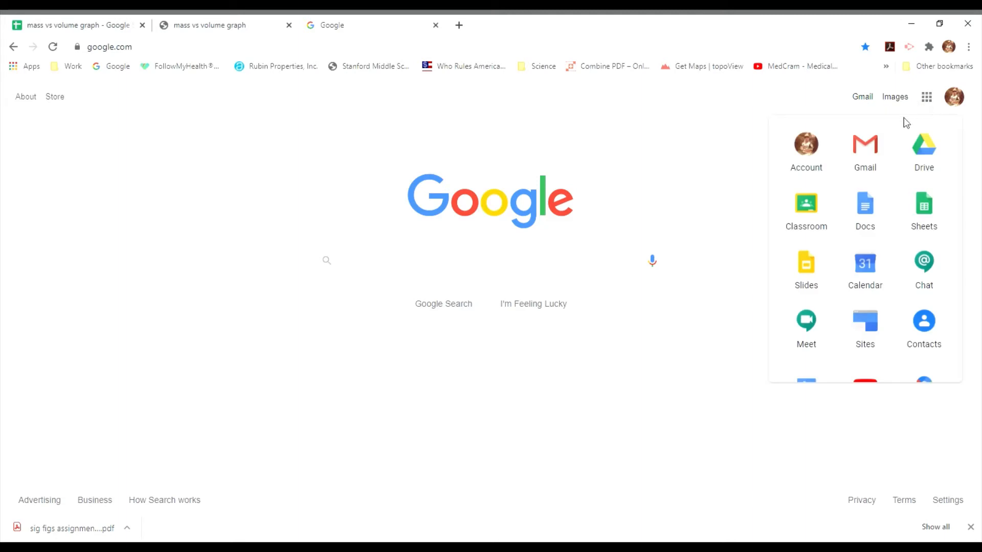
pyautogui.click(930, 219)
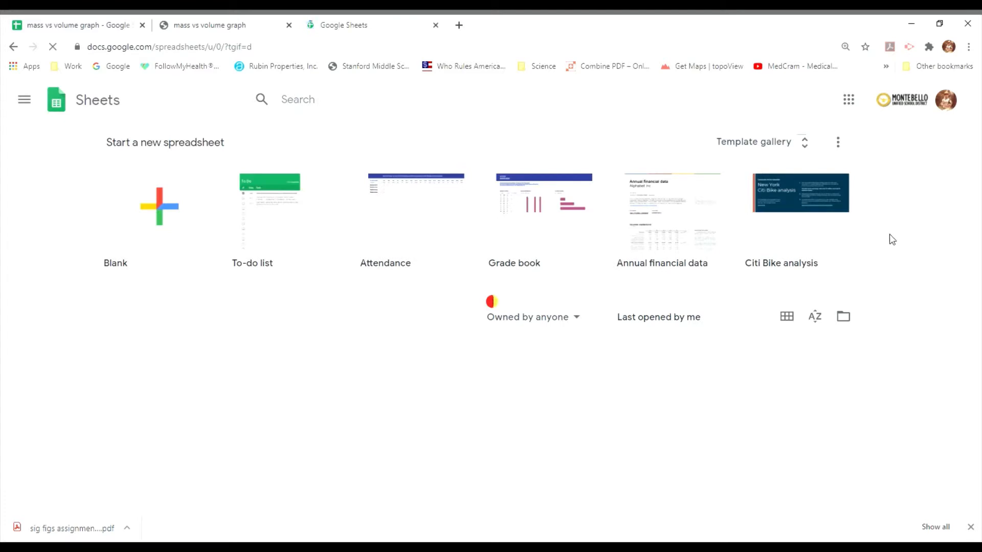
pyautogui.click(169, 226)
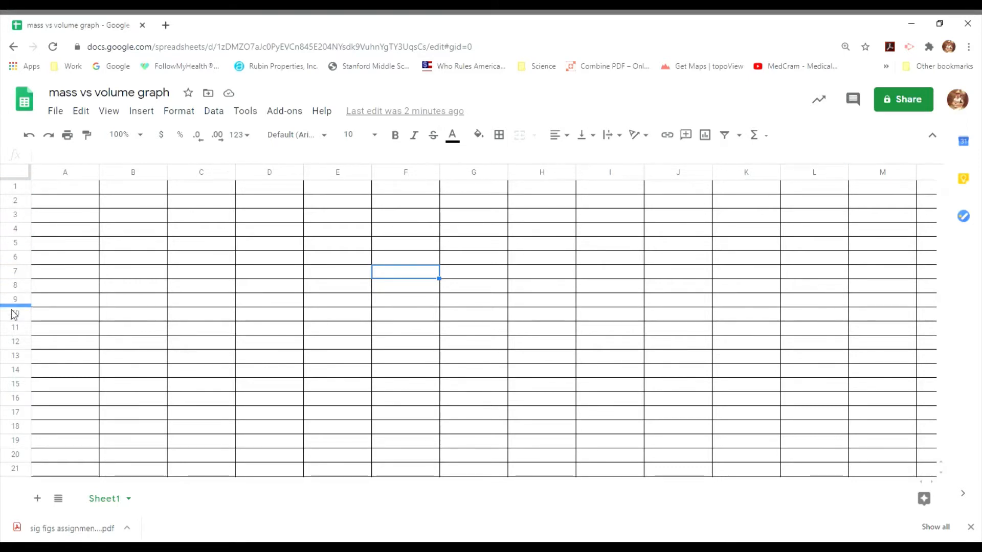
pyautogui.click(208, 173)
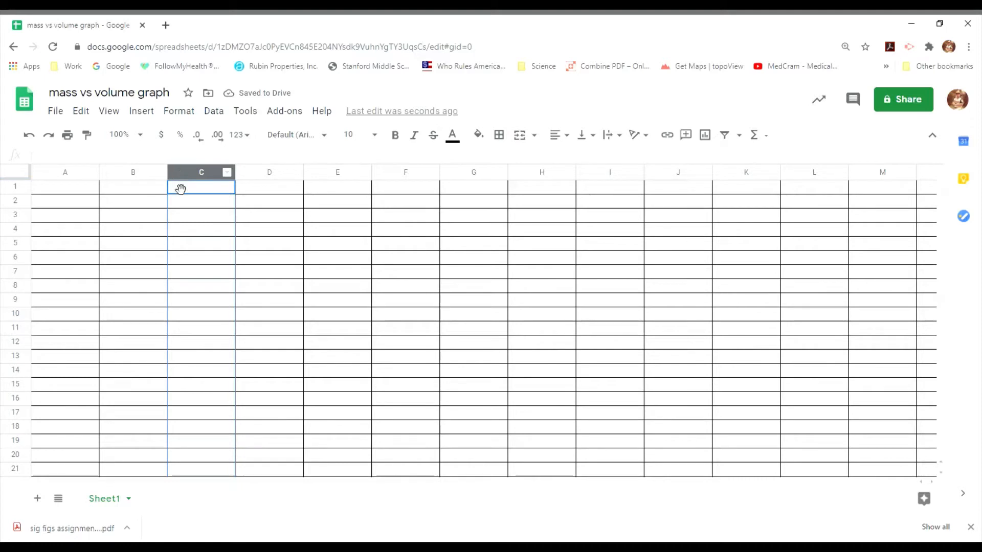
pyautogui.click(397, 176)
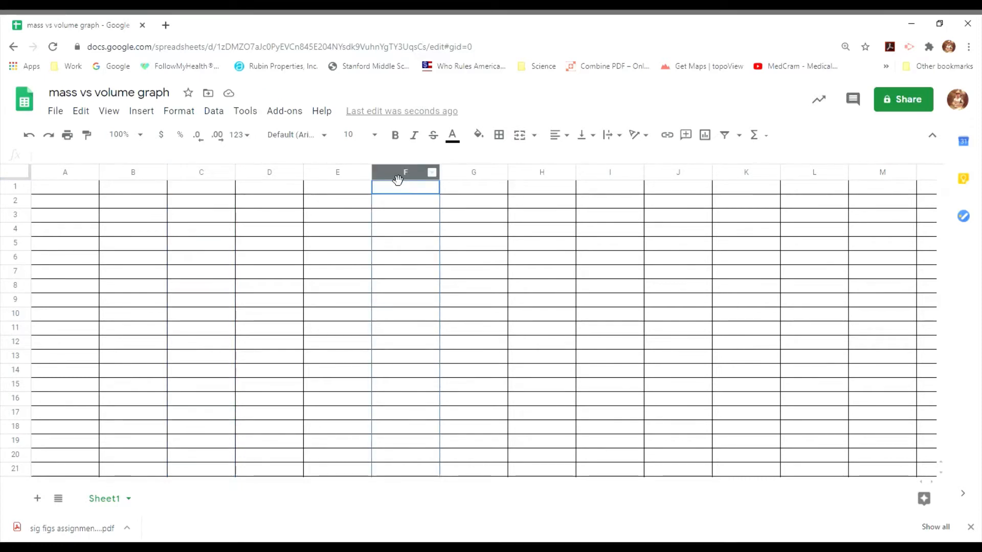
pyautogui.click(15, 231)
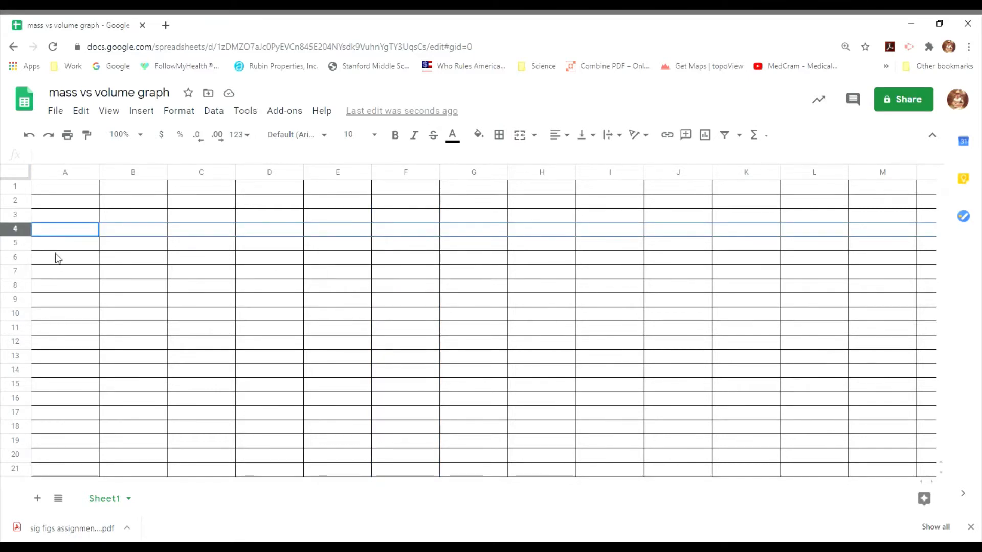
pyautogui.click(131, 233)
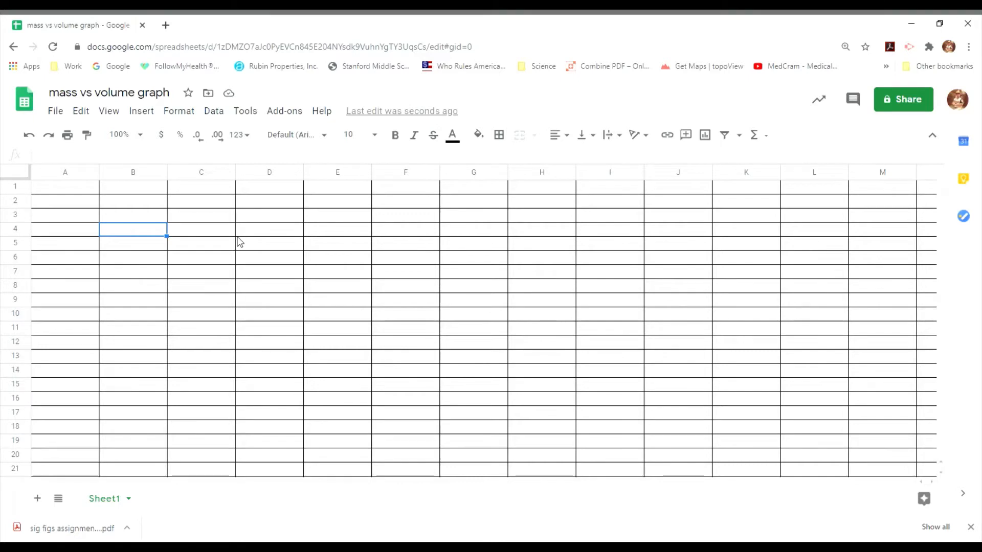
# - Enter the column header "Trial no." in cell B2
pyautogui.click(142, 204)
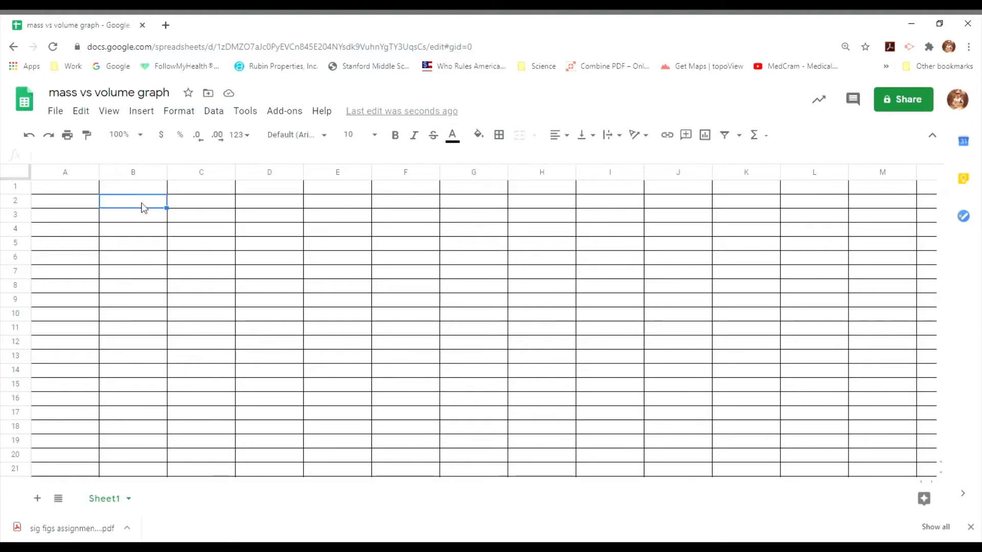
pyautogui.write('Trial')
pyautogui.write('no.')
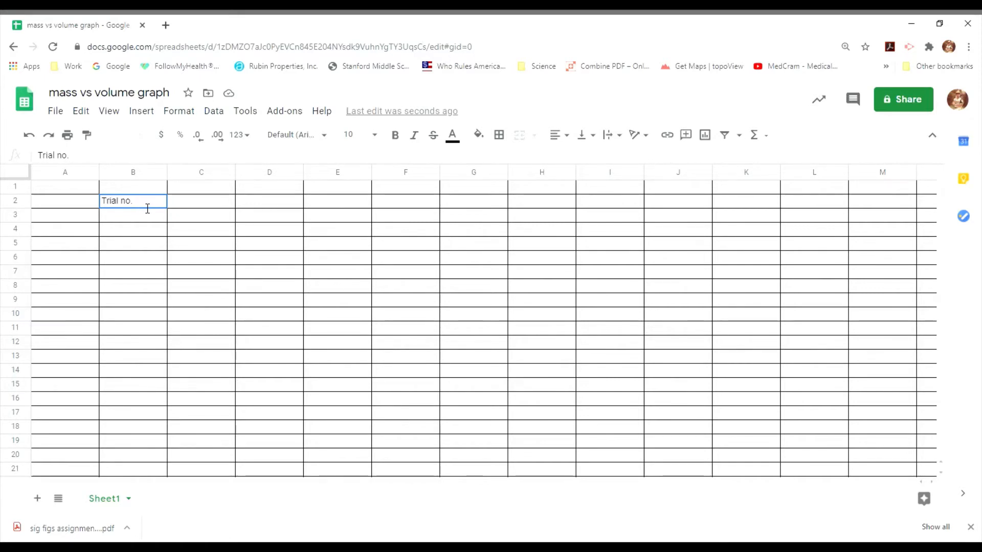
pyautogui.press('Return')
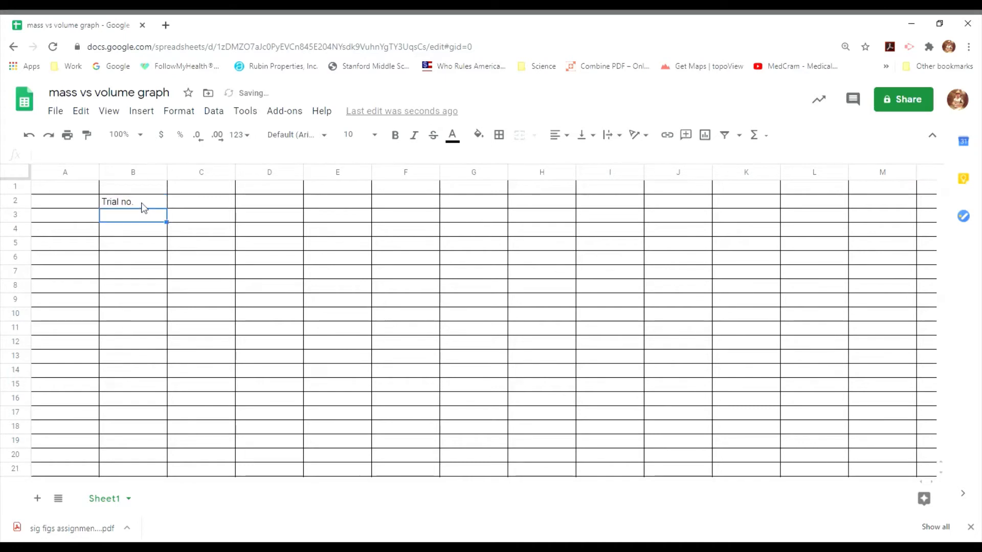
pyautogui.click(145, 203)
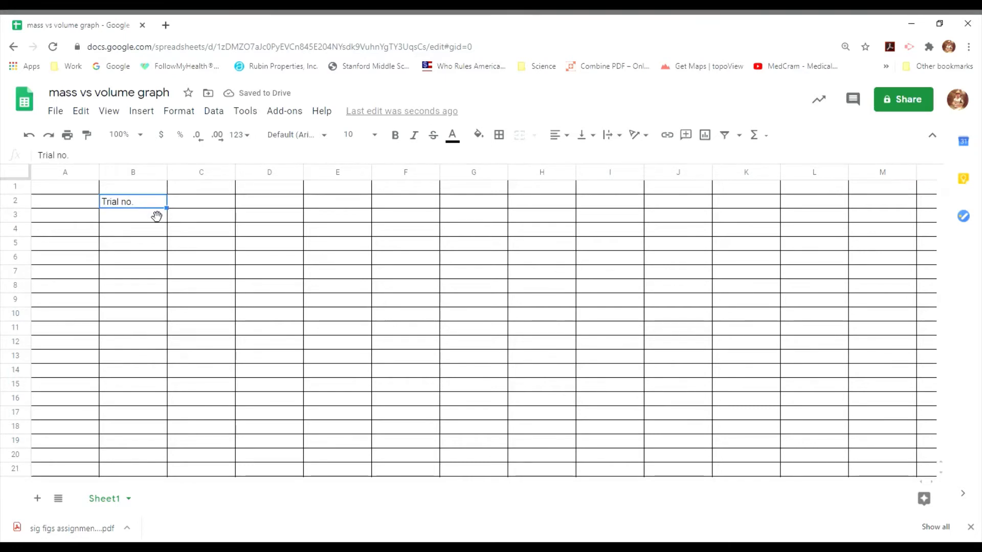
# - Enter the row labels Trial 1, Trial 2 and Trial 3 in cells B3 to B5
pyautogui.click(150, 221)
pyautogui.write('T')
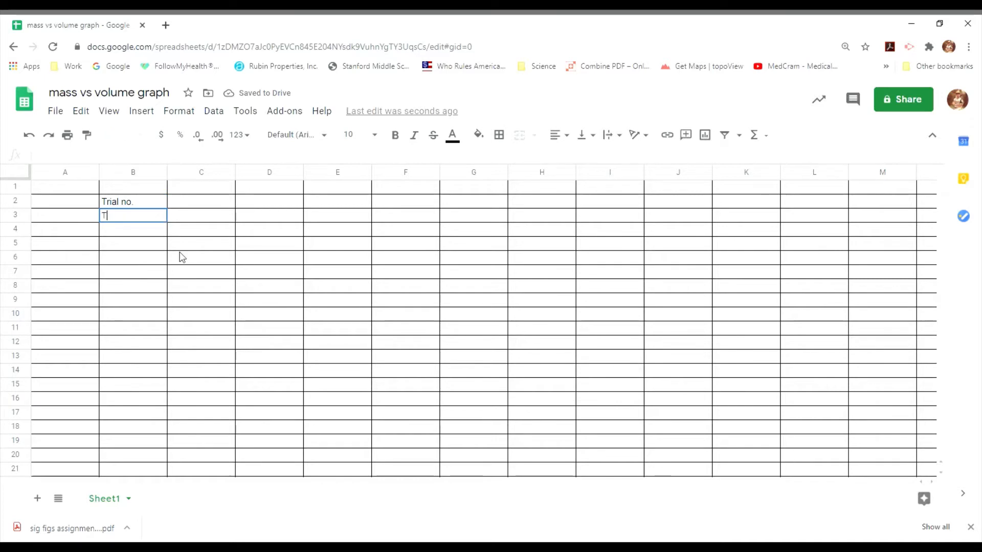
pyautogui.write('rial 1')
pyautogui.press('Return')
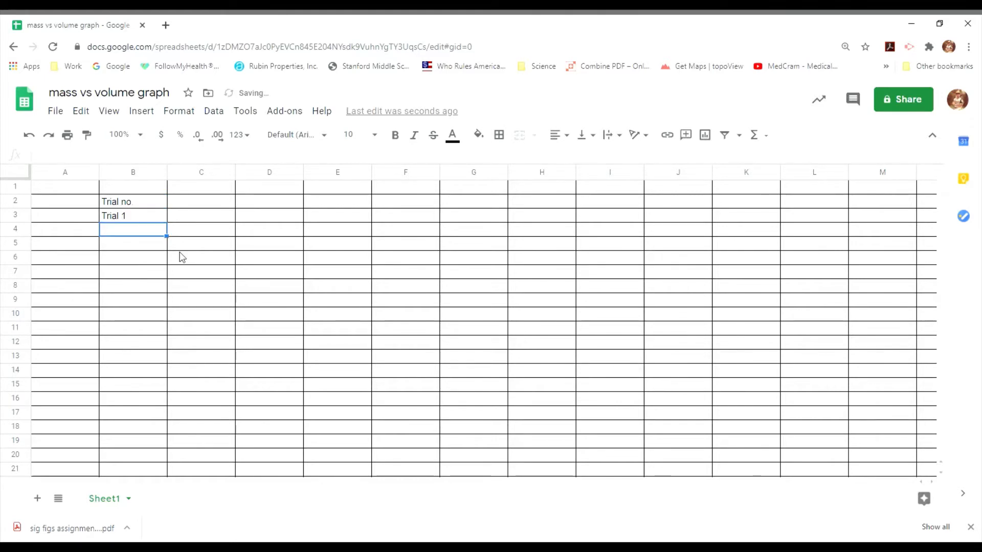
pyautogui.write('Trial 2')
pyautogui.press('Return')
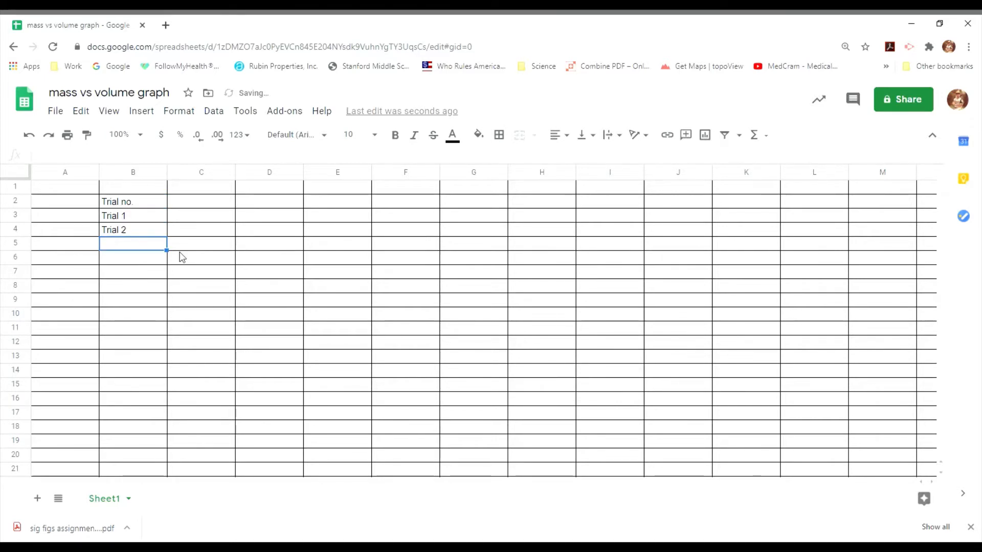
pyautogui.write('Trial 3')
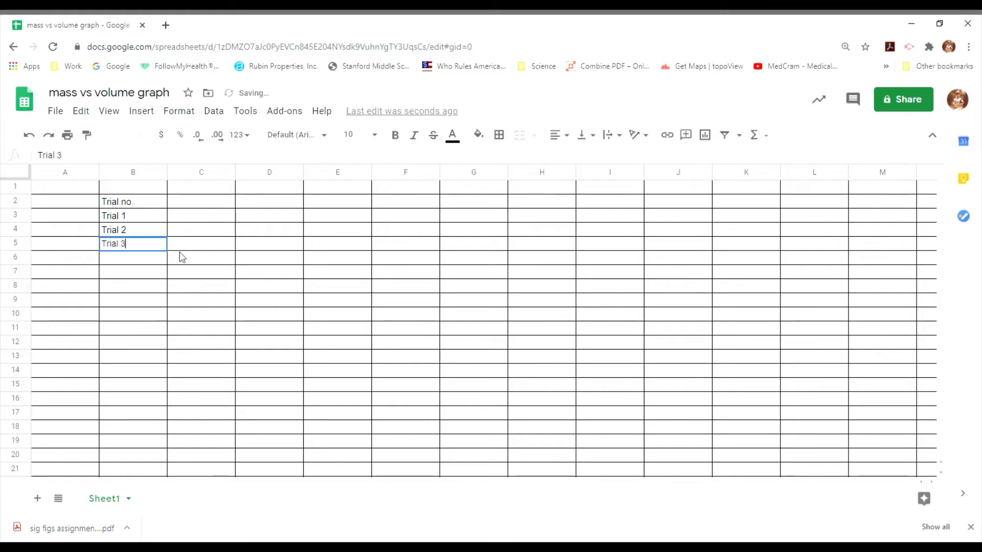
pyautogui.press('Return')
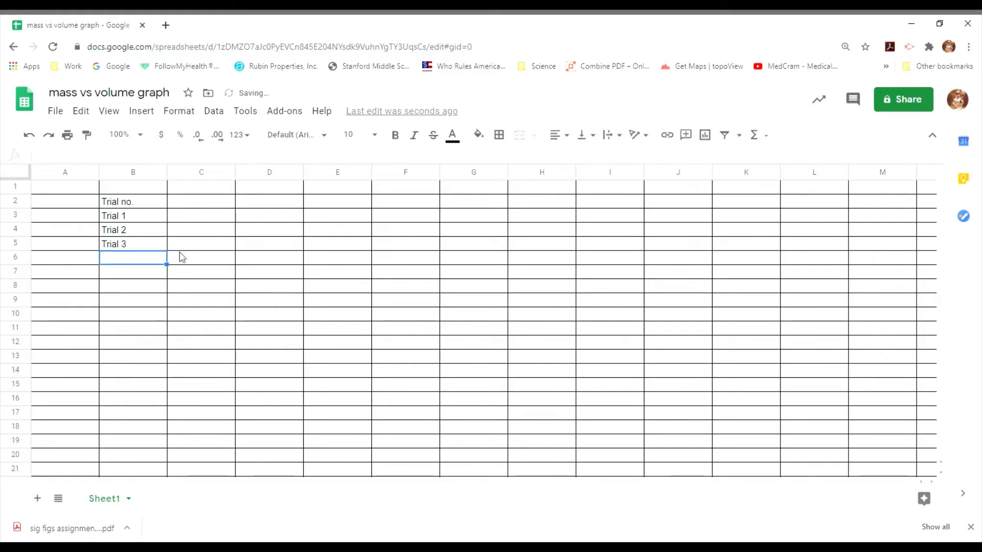
# - Enter the column headers "mass" in cell C2 and "volume" in cell D2
pyautogui.click(201, 201)
pyautogui.write('mass')
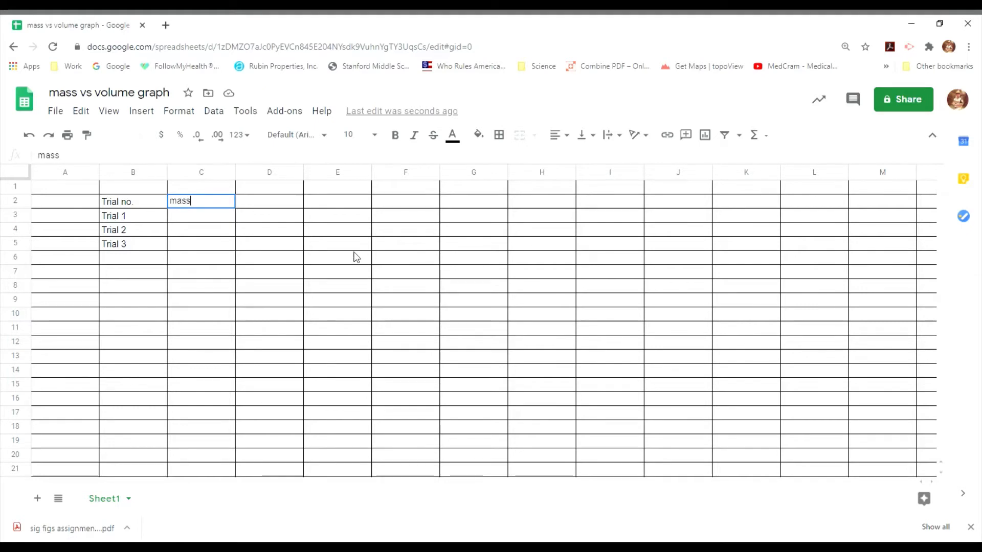
pyautogui.press('Tab')
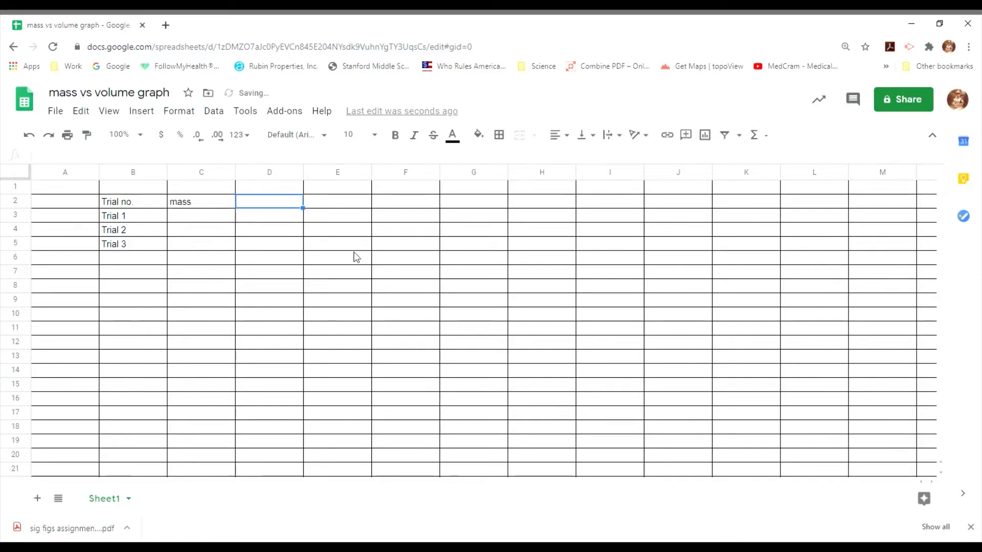
pyautogui.write('volum')
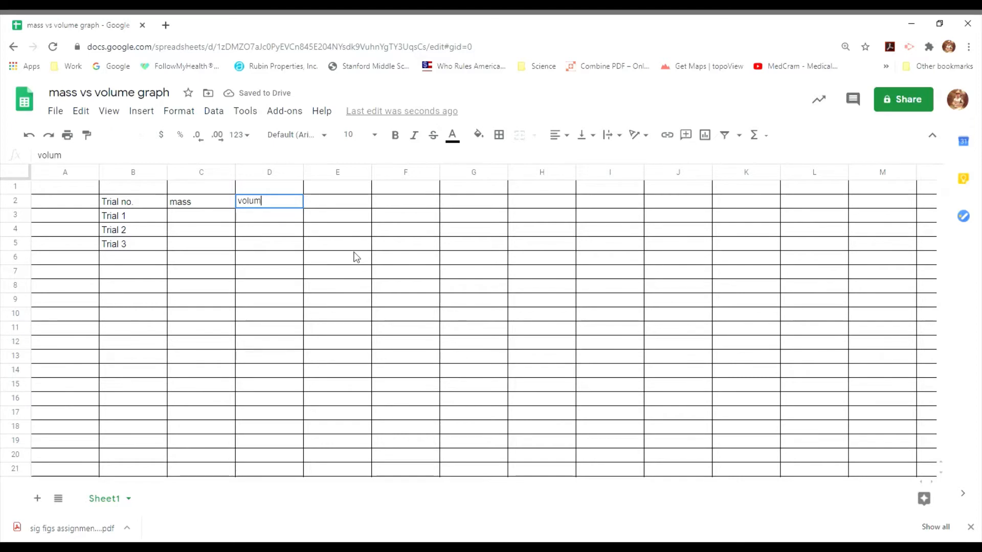
pyautogui.write('e')
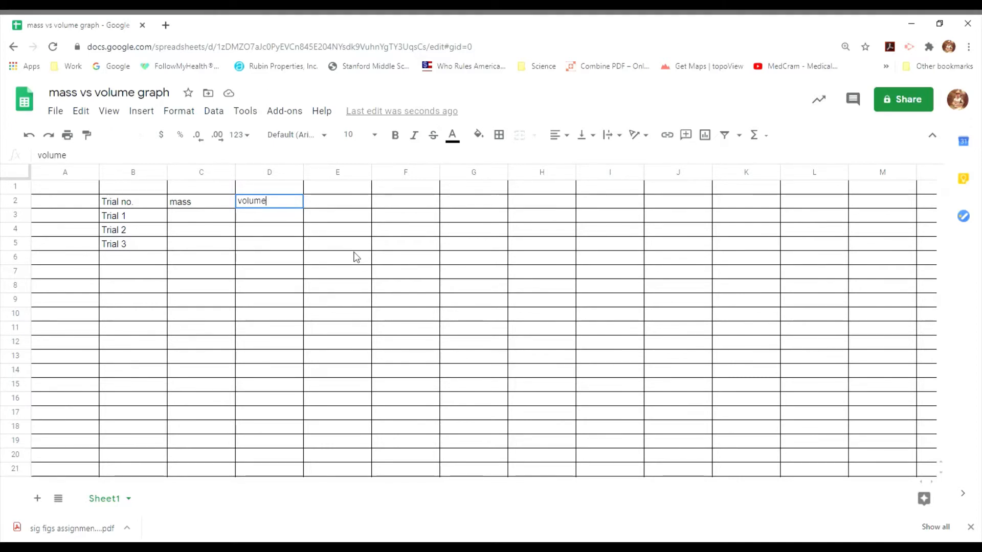
pyautogui.press('Return')
pyautogui.press('Up')
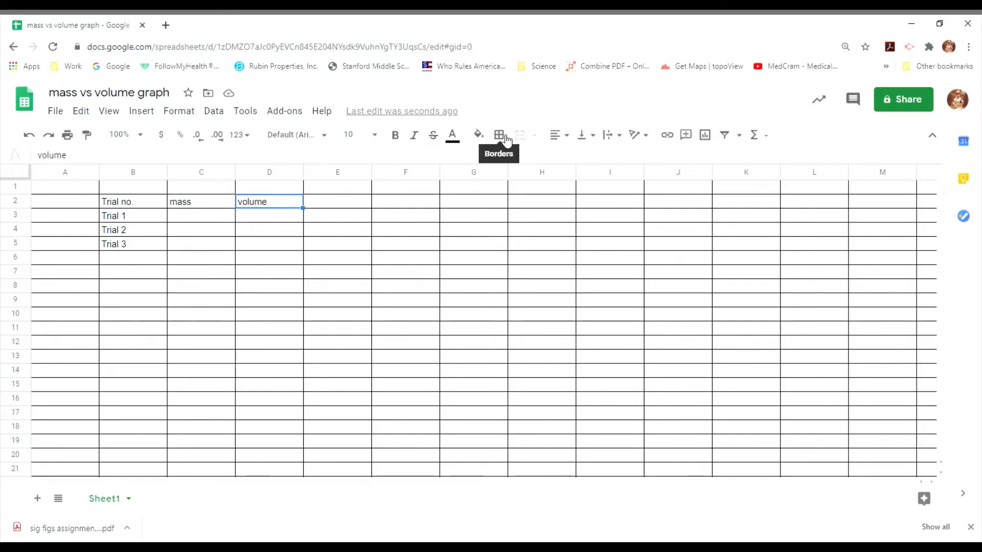
# - Remove all cell borders from the entire sheet
pyautogui.click(18, 173)
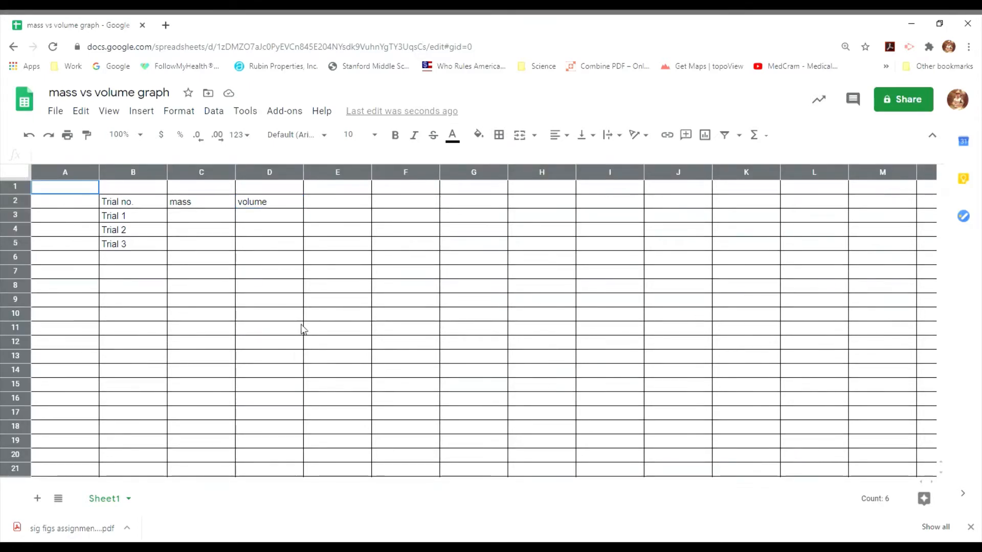
pyautogui.click(499, 135)
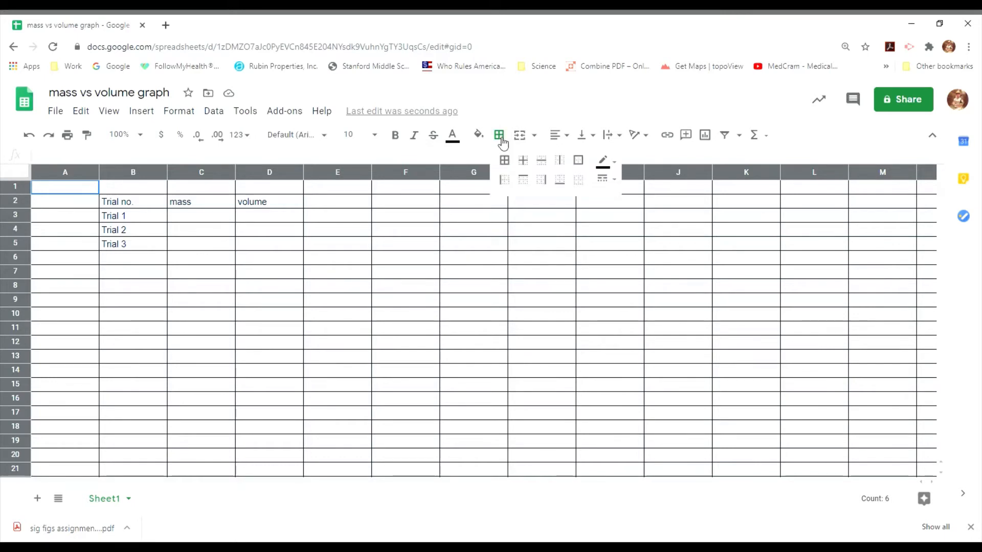
pyautogui.click(578, 181)
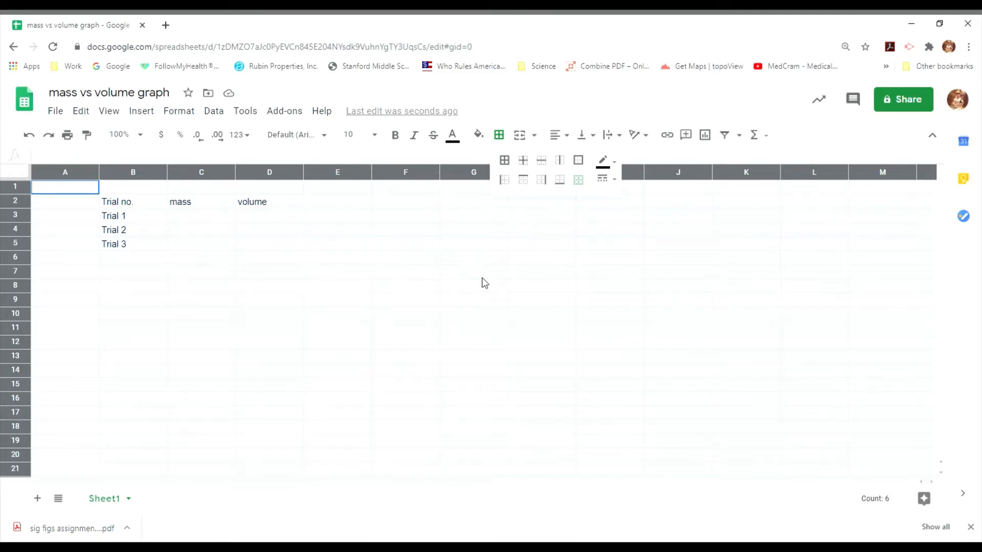
# - Apply all borders to every cell in the entire sheet
pyautogui.click(21, 174)
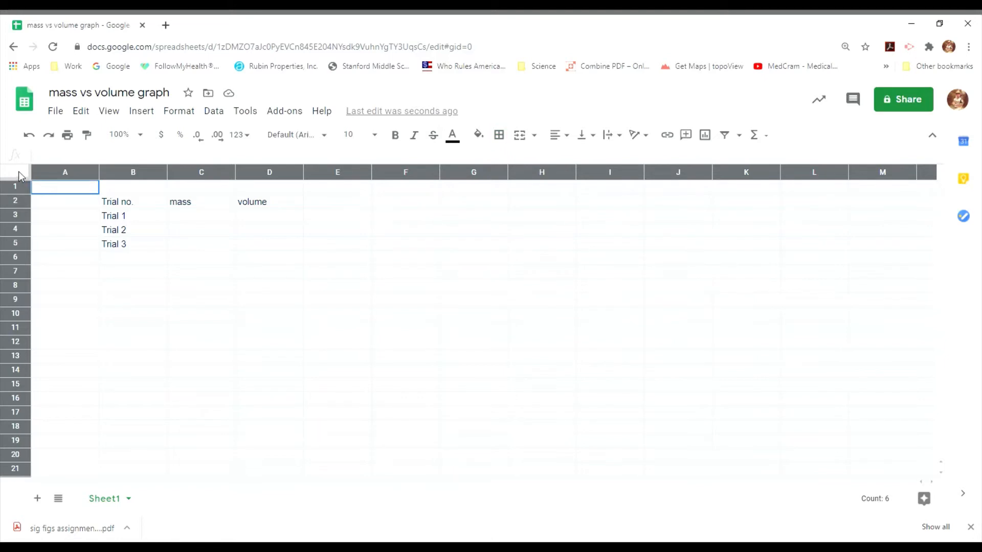
pyautogui.click(505, 138)
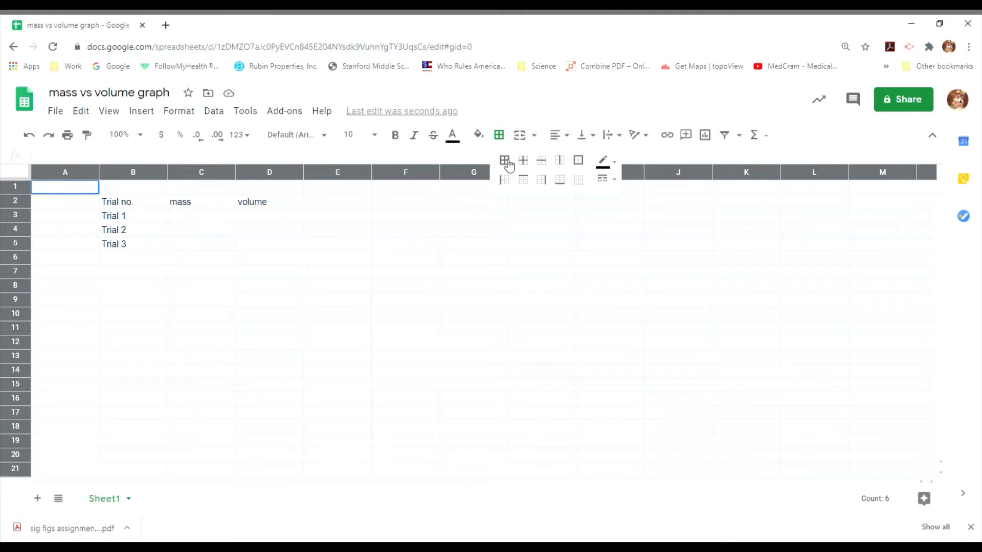
pyautogui.click(505, 161)
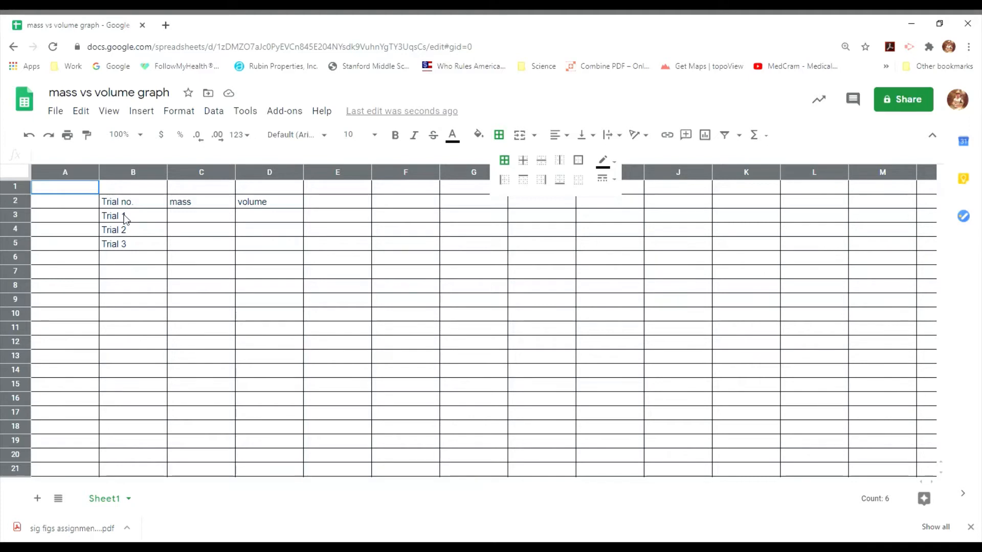
# - Insert one blank row above the Trial 1 row, directly under the column headers
pyautogui.click(17, 216)
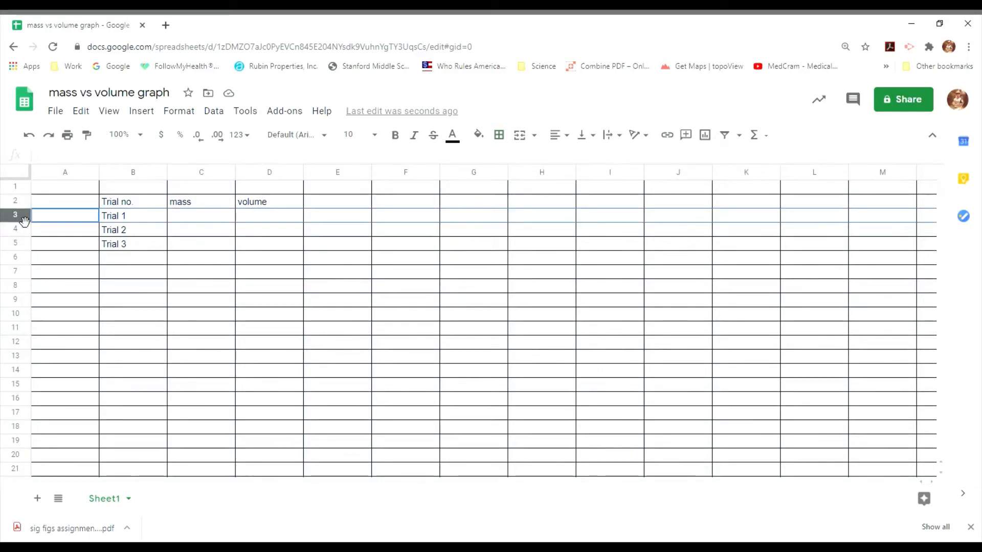
pyautogui.rightClick(19, 219)
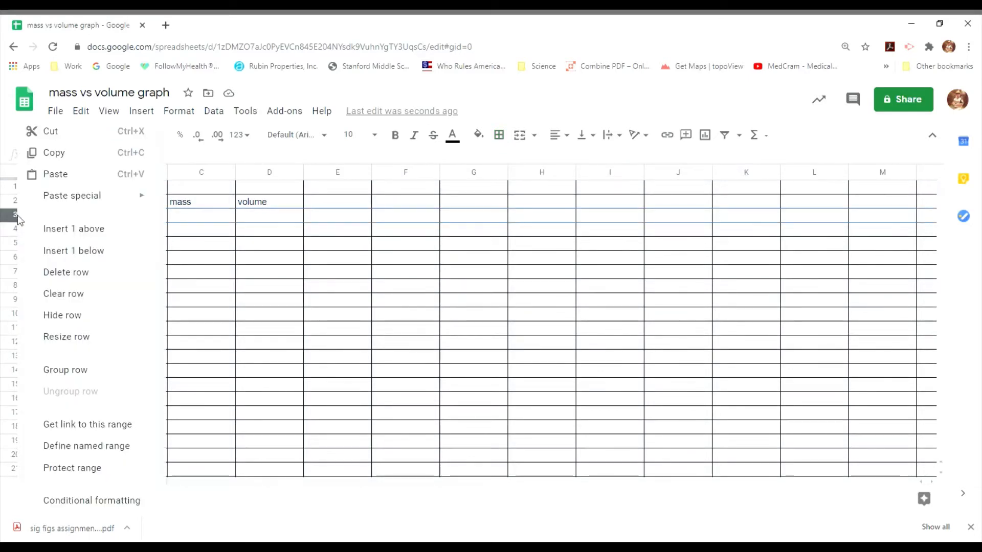
pyautogui.click(50, 232)
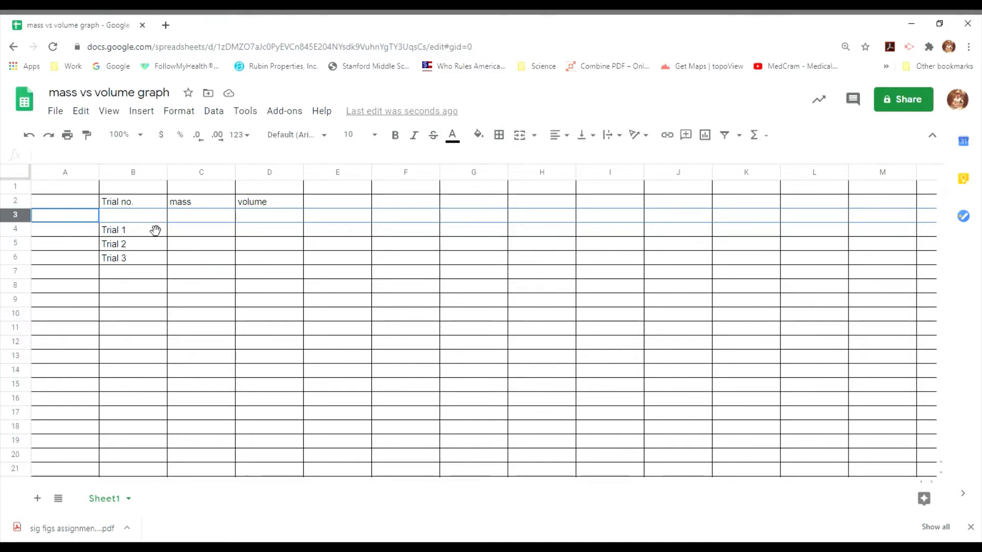
# - Enter the units "(g)" in cell C3 under mass and "(ml)" in cell D3 under volume
pyautogui.click(193, 217)
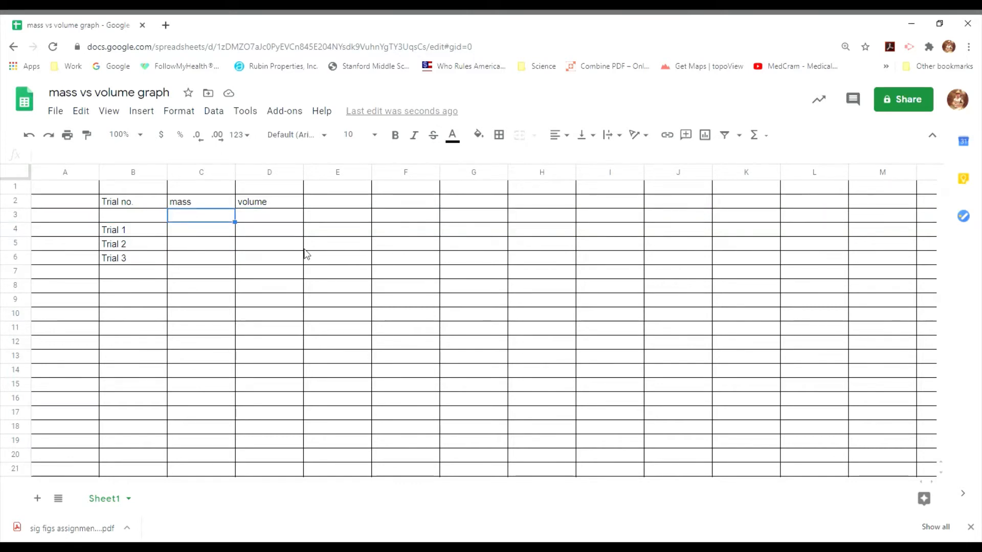
pyautogui.write('(g)')
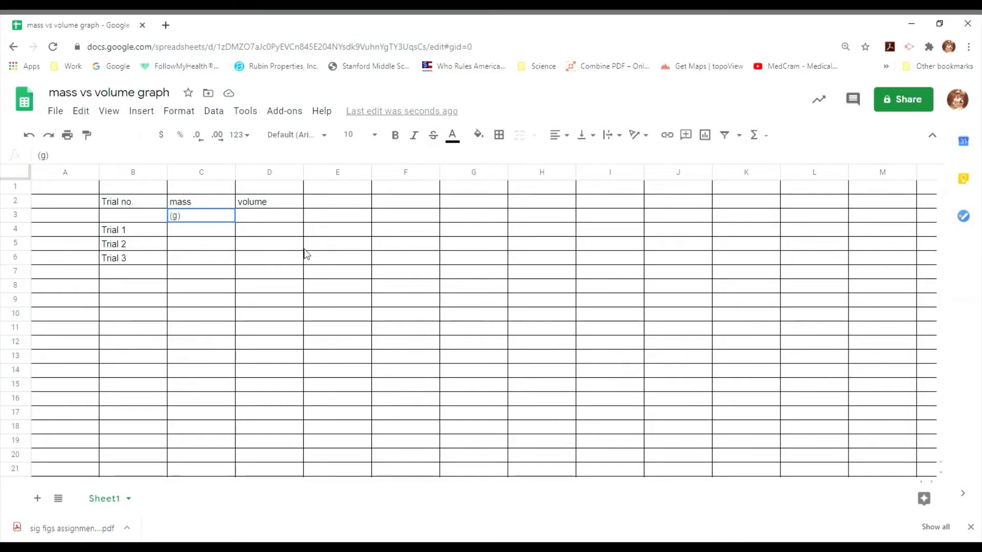
pyautogui.press('Tab')
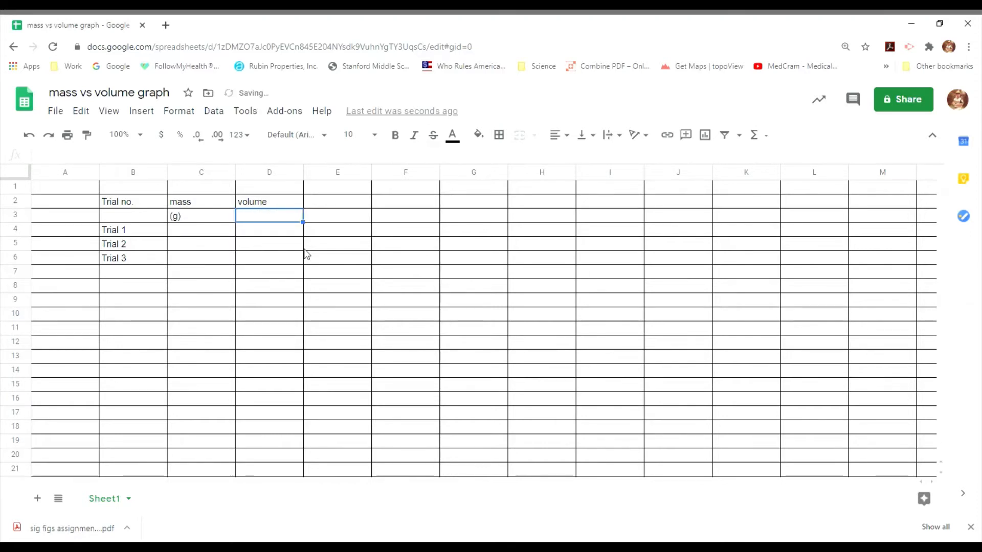
pyautogui.write('(')
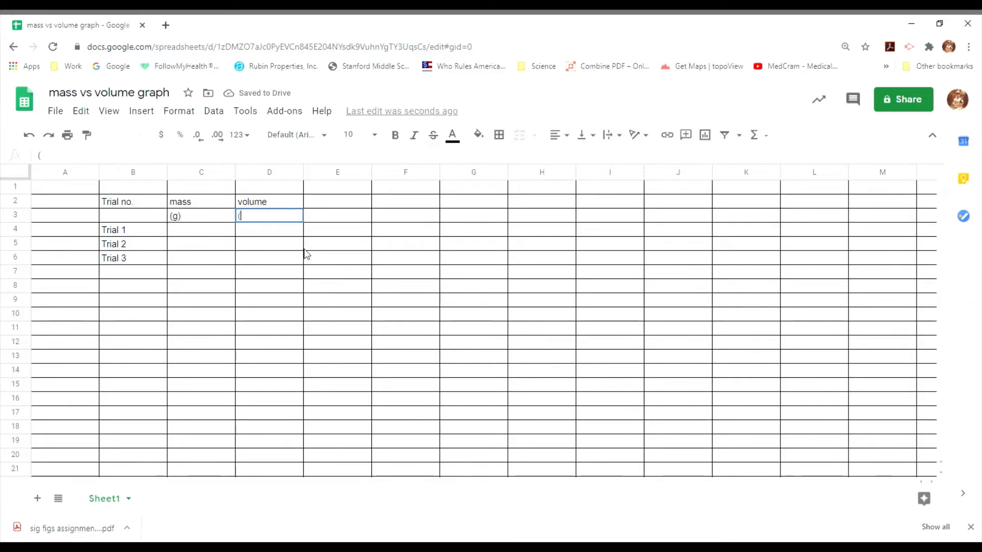
pyautogui.write('ml')
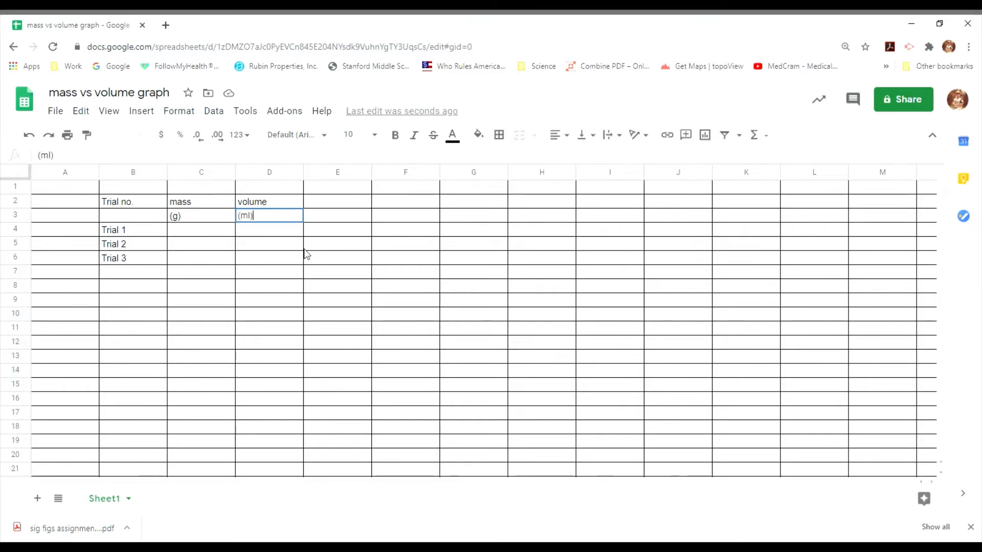
pyautogui.press('Return')
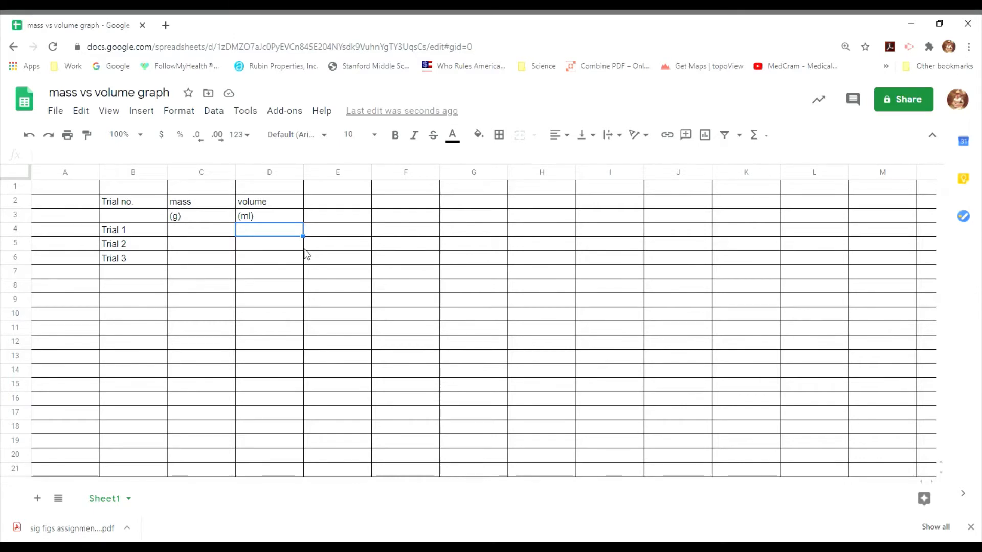
# - Enter the mass values 27.2, 45.6 and 73 for Trials 1 to 3 in cells C4 to C6
pyautogui.click(193, 236)
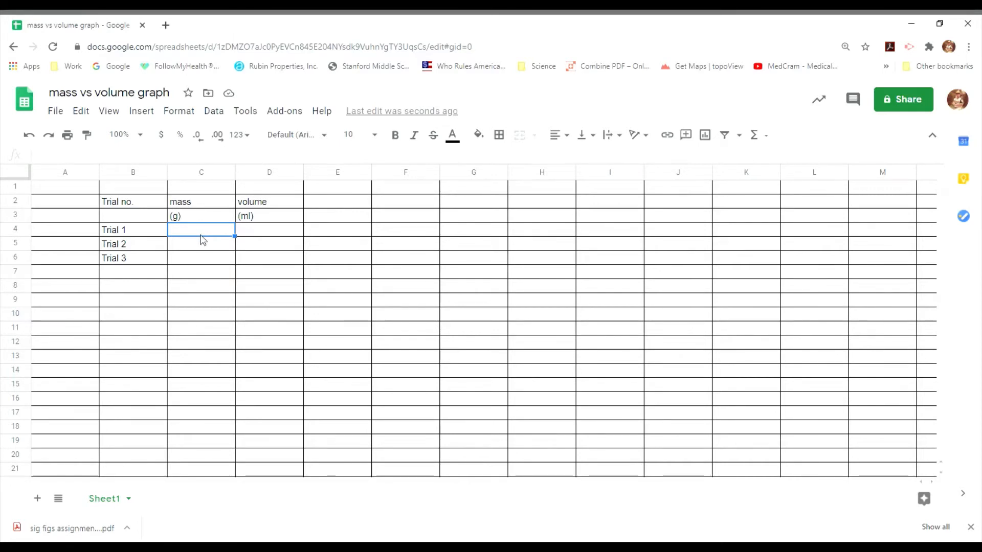
pyautogui.write('27.2')
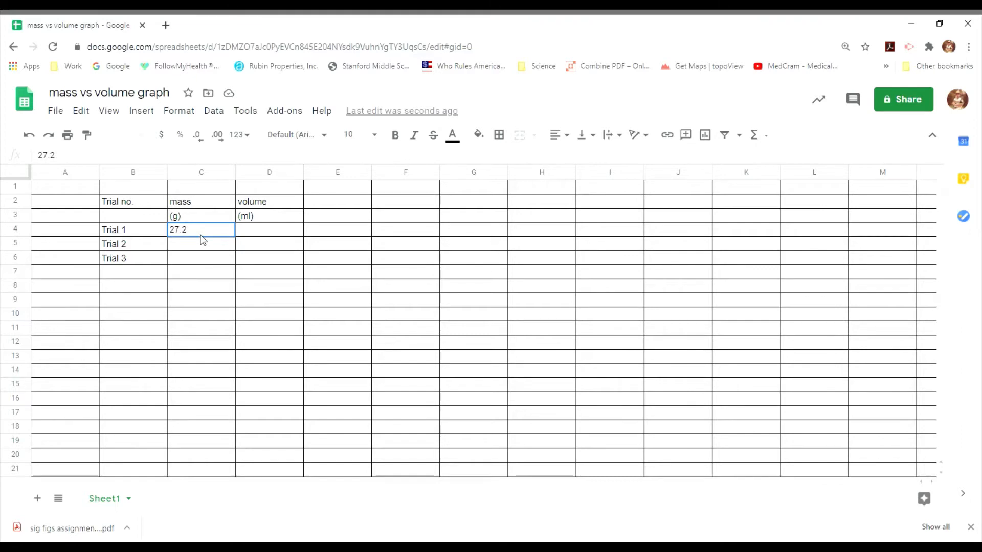
pyautogui.press('Return')
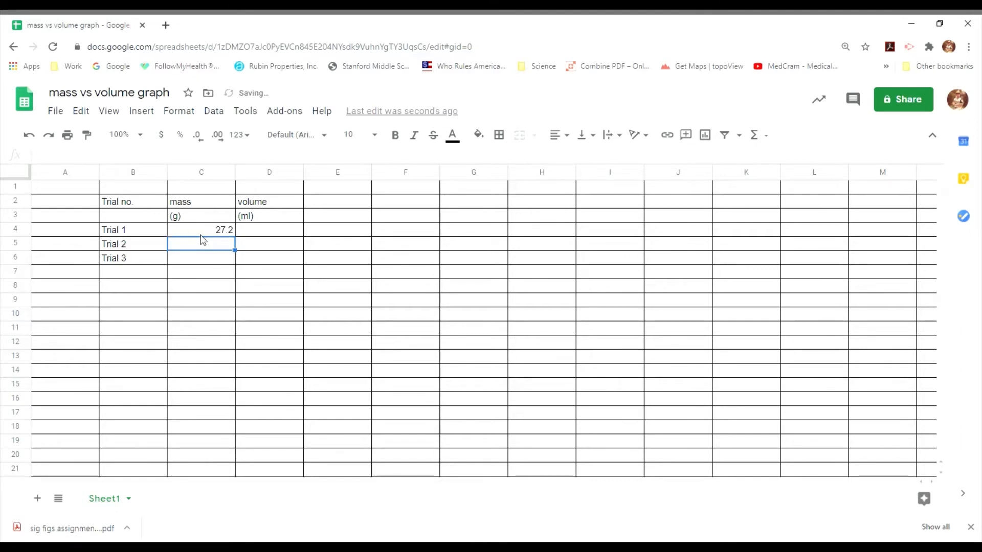
pyautogui.write('24')
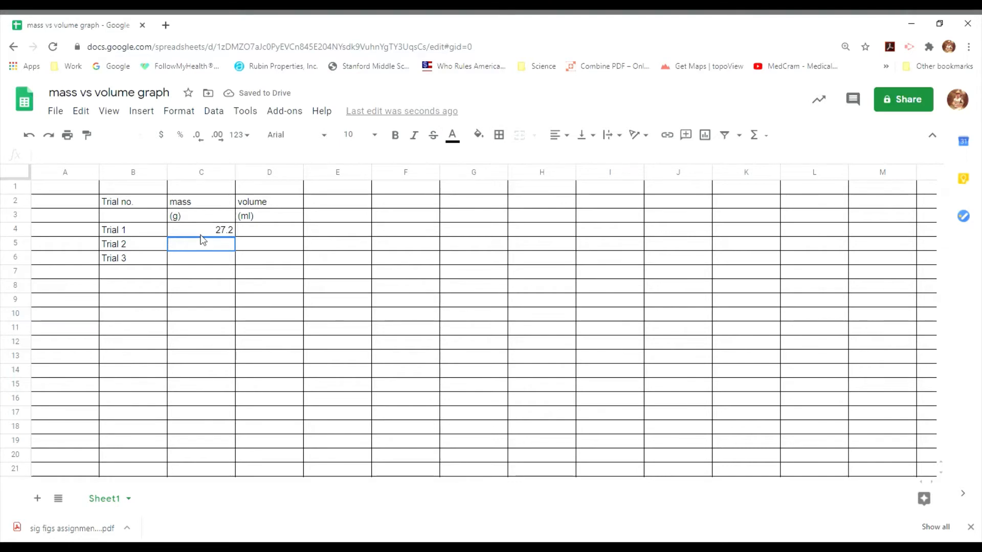
pyautogui.write('45.6')
pyautogui.press('Return')
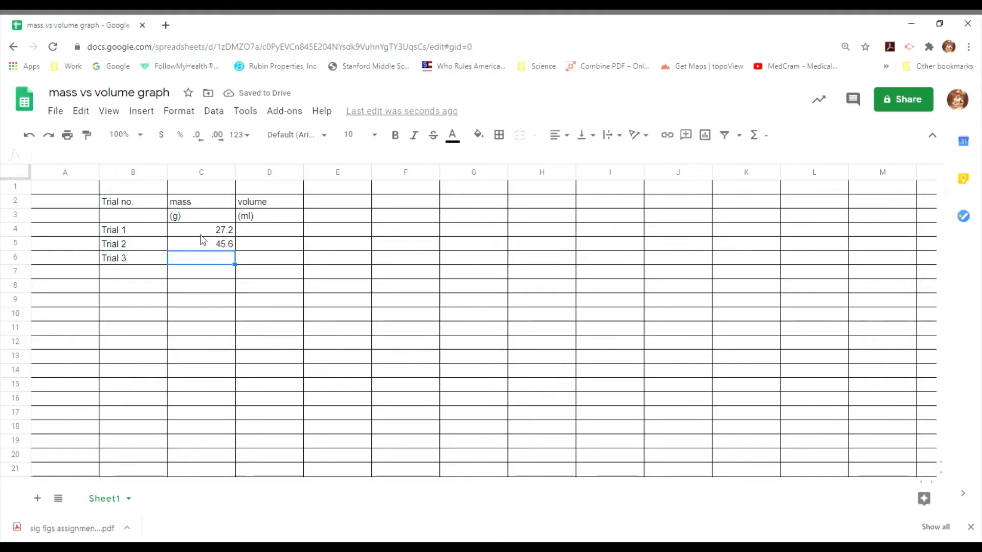
pyautogui.write('73.')
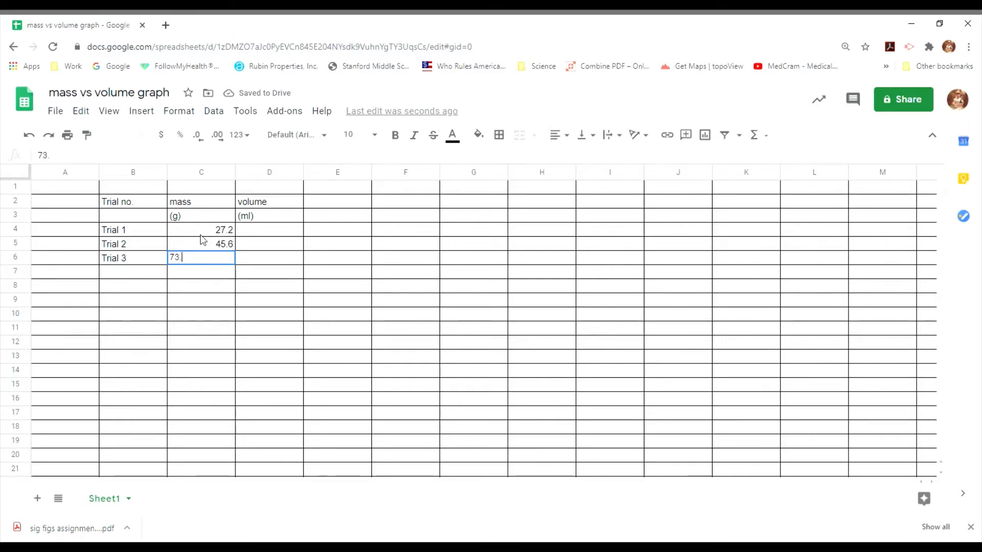
pyautogui.press('Return')
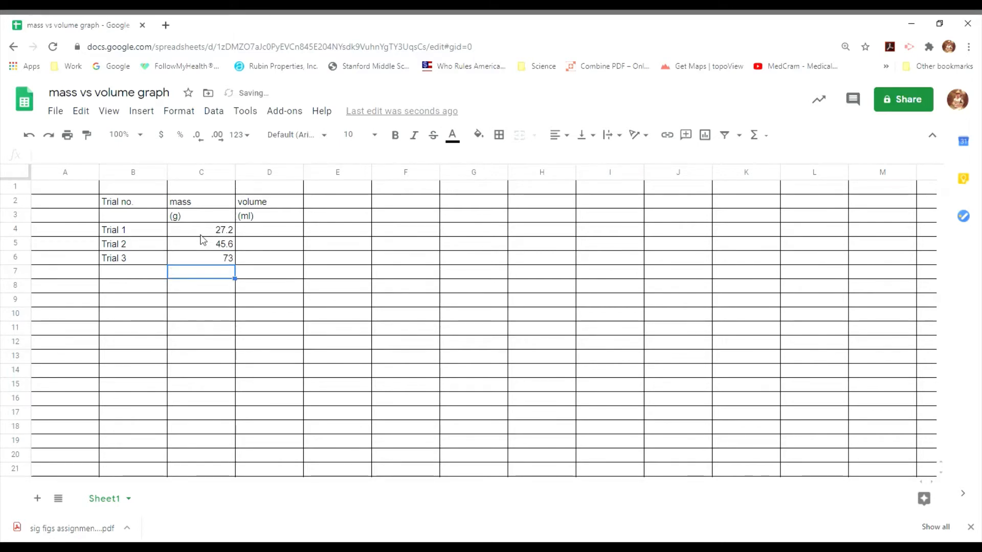
pyautogui.press('Up')
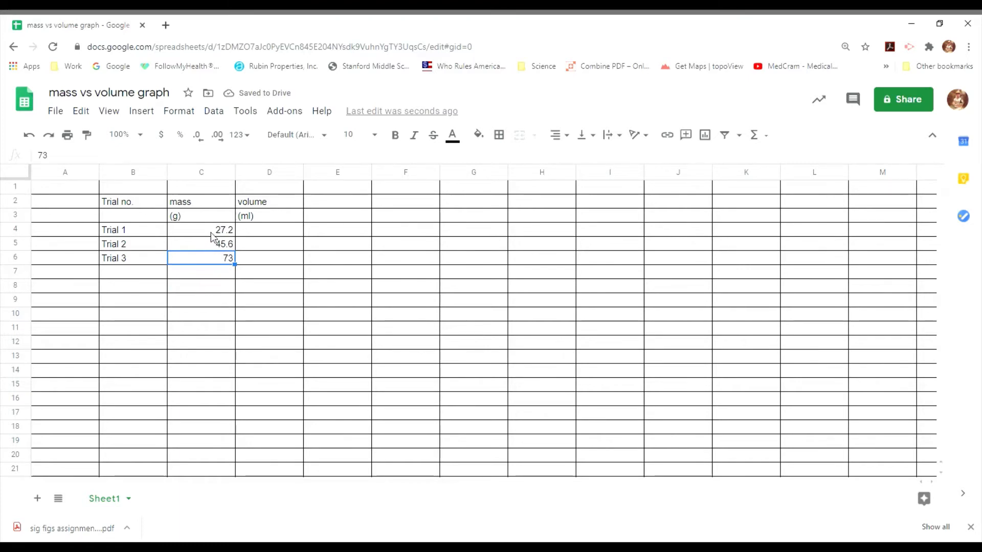
pyautogui.moveTo(214, 231); pyautogui.dragTo(214, 261)
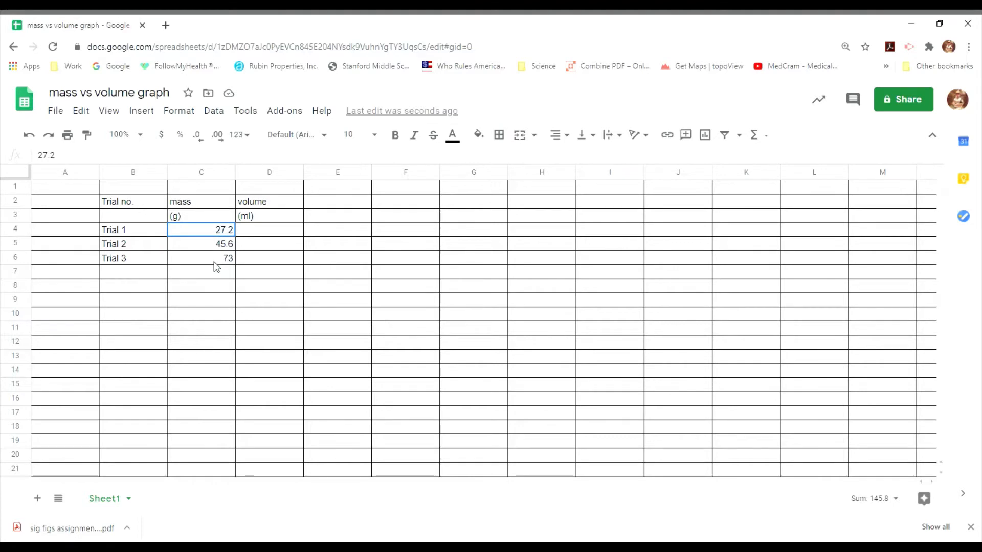
pyautogui.rightClick(204, 245)
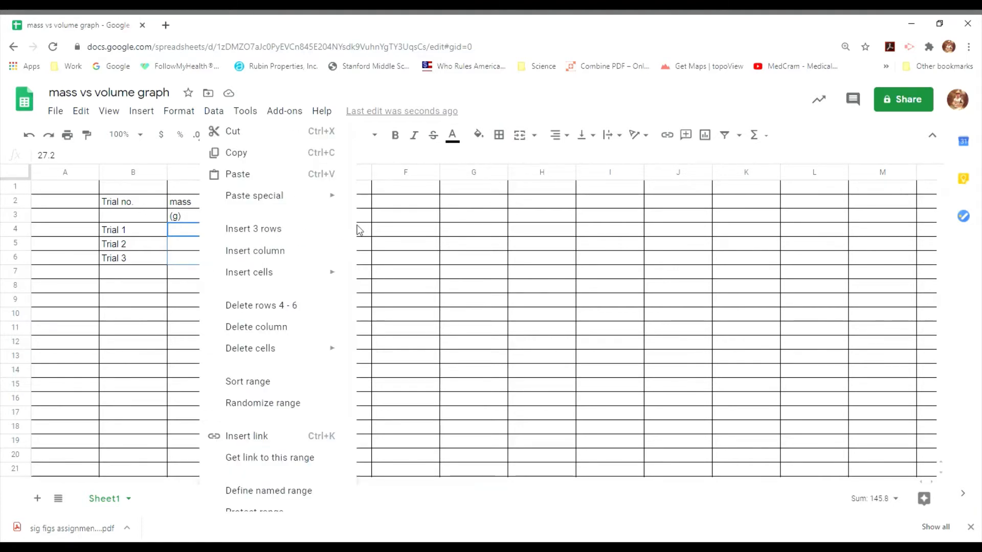
pyautogui.moveTo(352, 238); pyautogui.dragTo(357, 352)
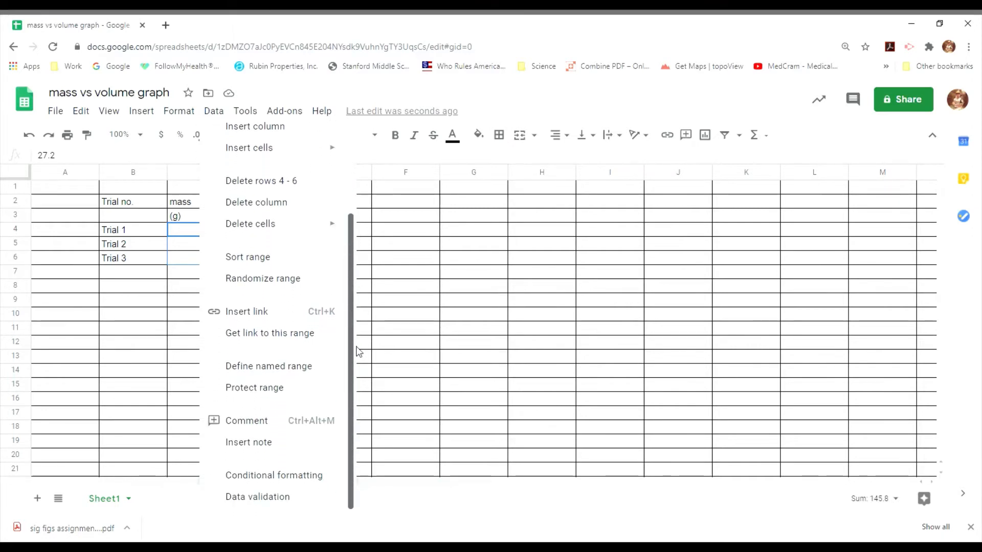
pyautogui.moveTo(352, 333); pyautogui.dragTo(348, 231)
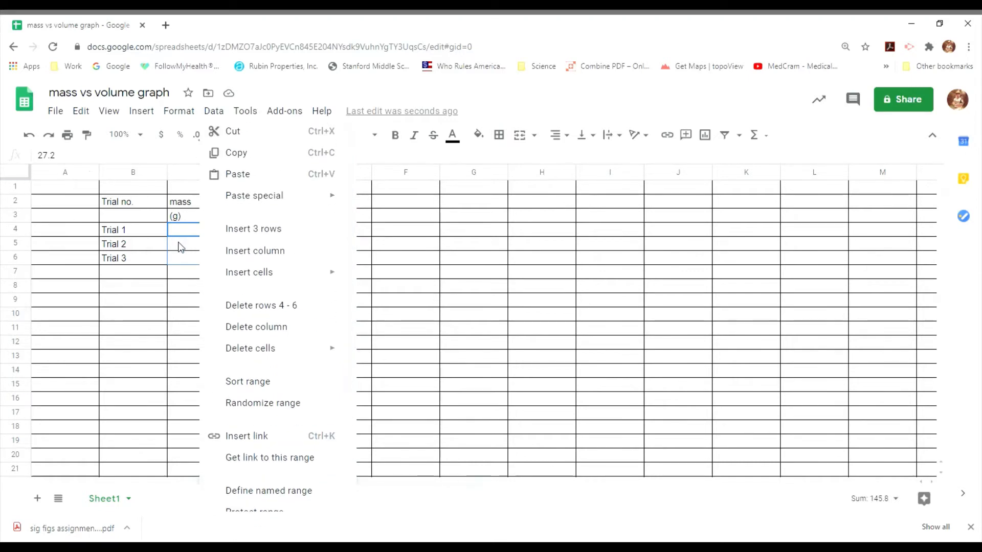
pyautogui.click(187, 228)
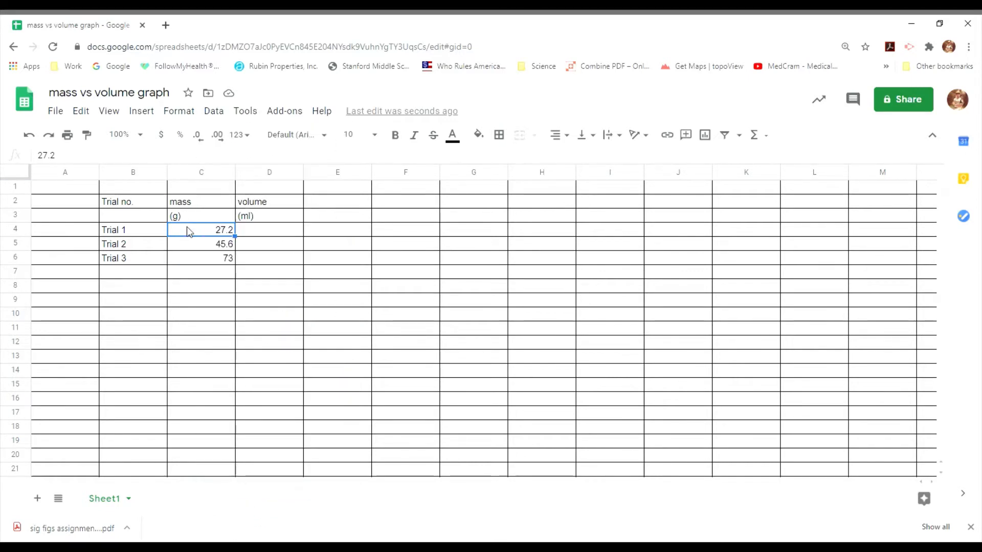
# - Apply the Number format to the three mass values in cells C4 to C6
pyautogui.moveTo(192, 229); pyautogui.dragTo(194, 258)
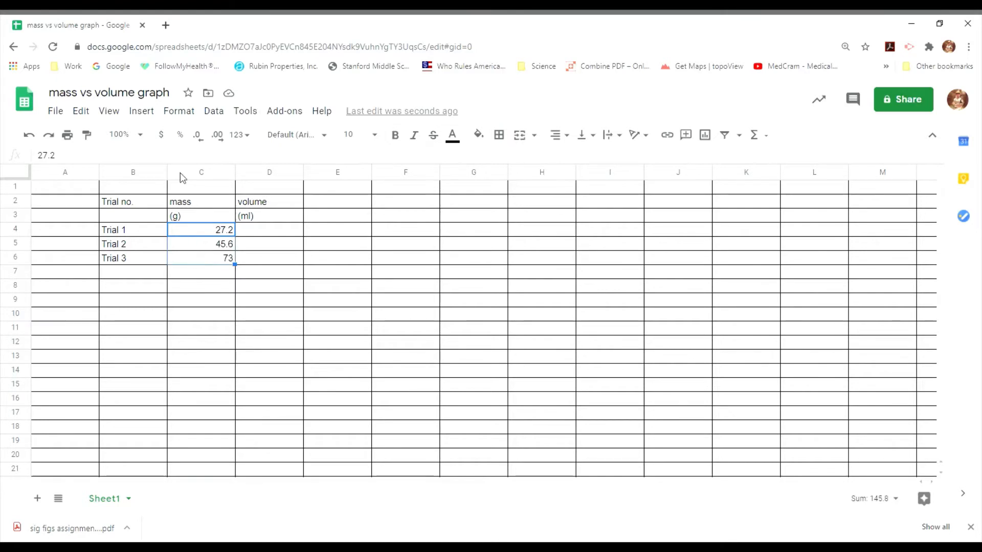
pyautogui.click(179, 111)
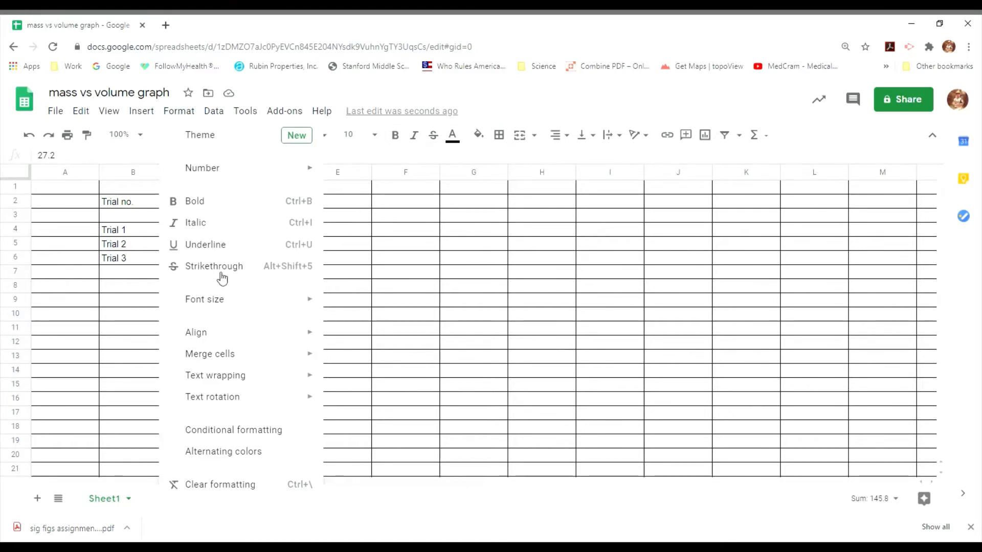
pyautogui.moveTo(233, 303)
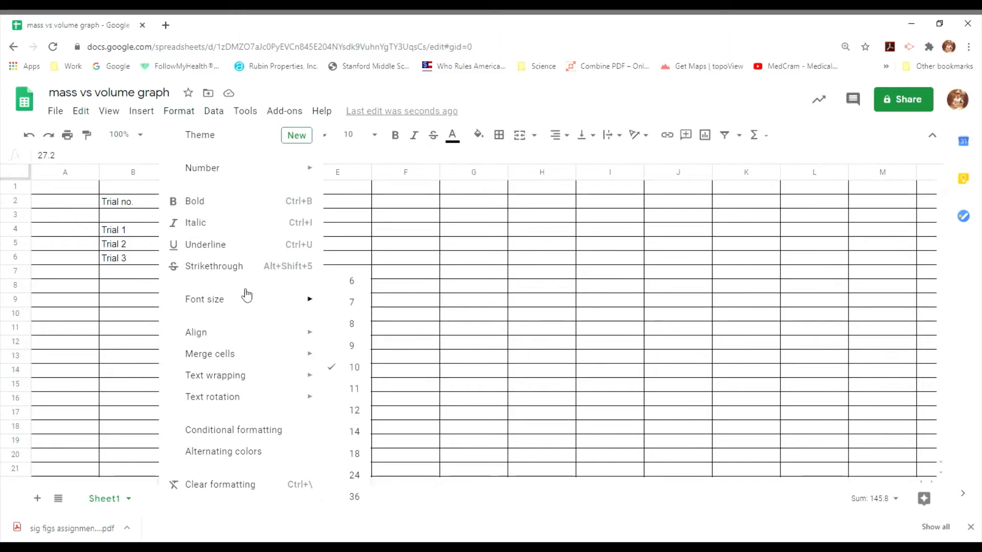
pyautogui.moveTo(306, 179)
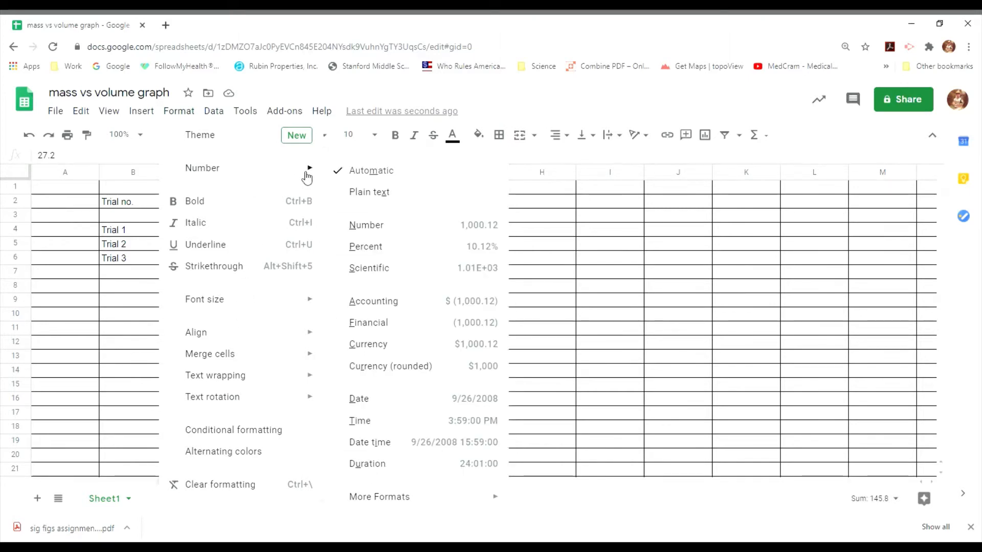
pyautogui.click(405, 231)
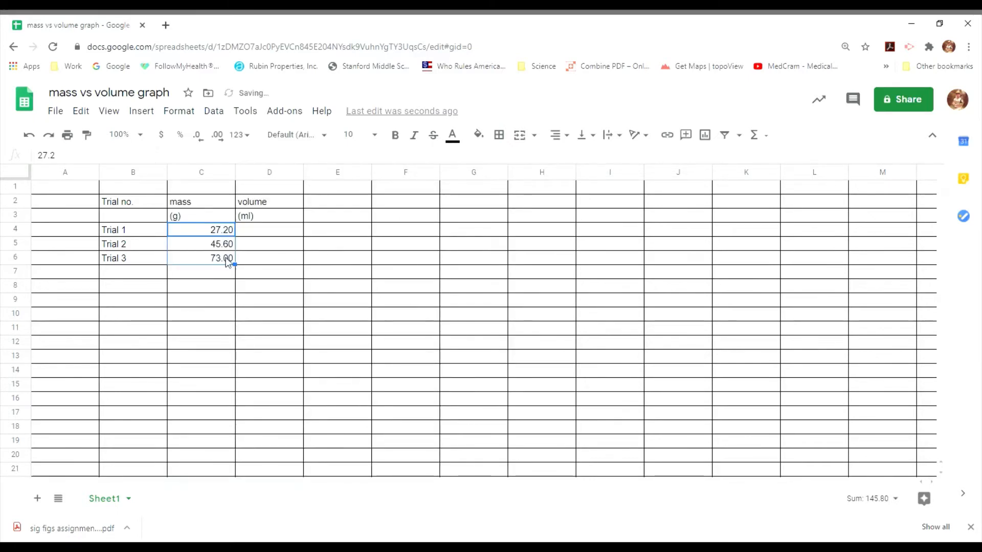
# - Reduce the mass values in C4 to C6 to one decimal place, and increase them back to two
pyautogui.click(197, 135)
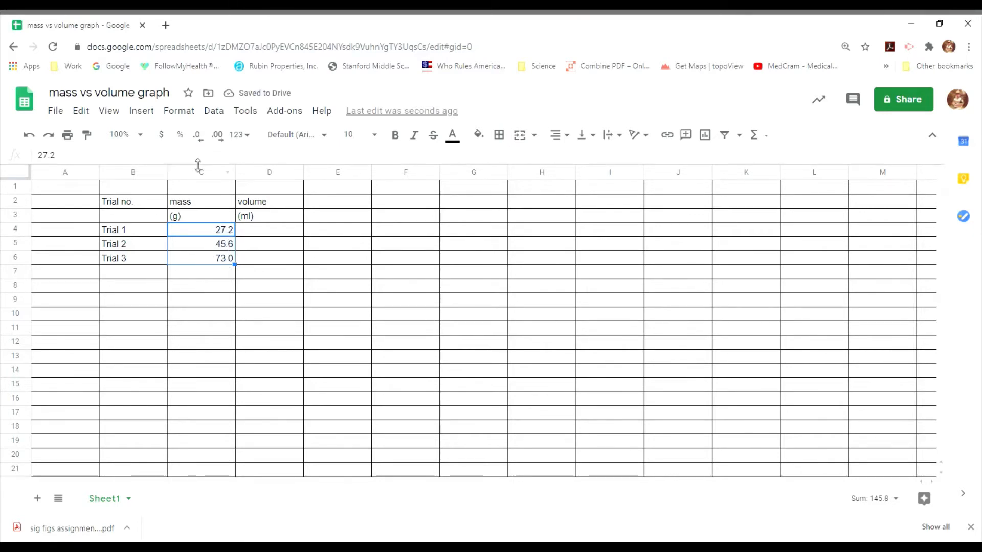
pyautogui.click(224, 139)
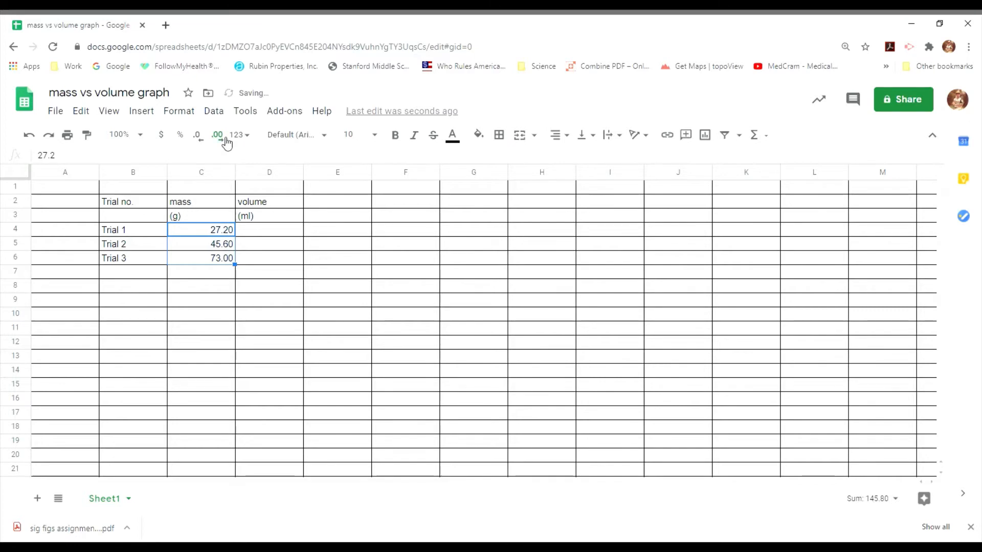
# - Increase the mass values in C4 to C6 to four decimal places, and reduce them to one decimal place
pyautogui.click(225, 140)
pyautogui.click(225, 139)
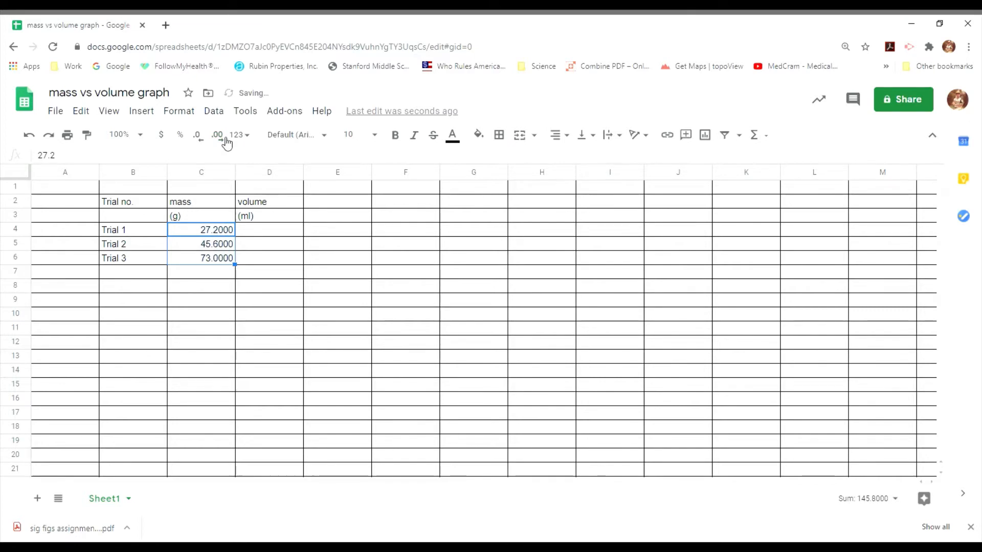
pyautogui.click(200, 141)
pyautogui.click(200, 142)
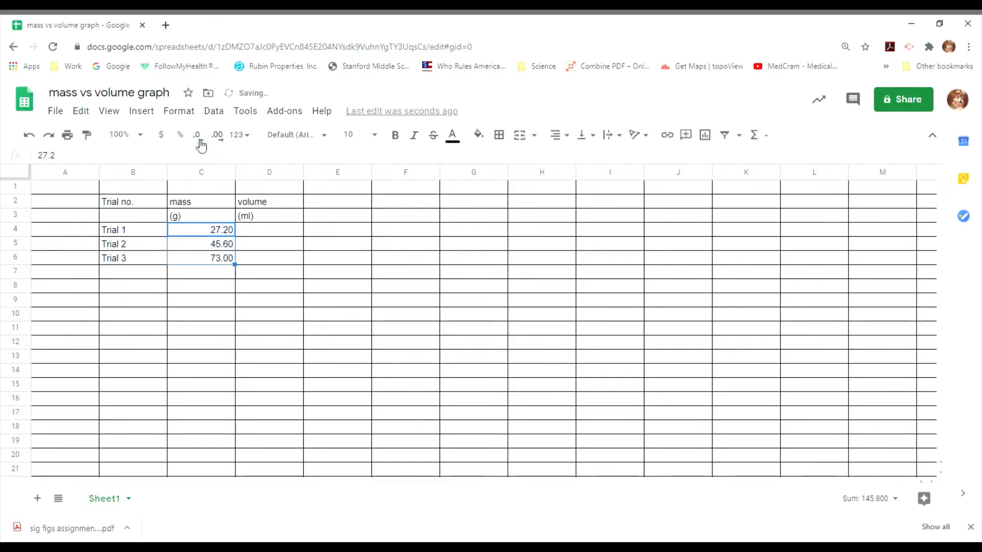
pyautogui.click(200, 141)
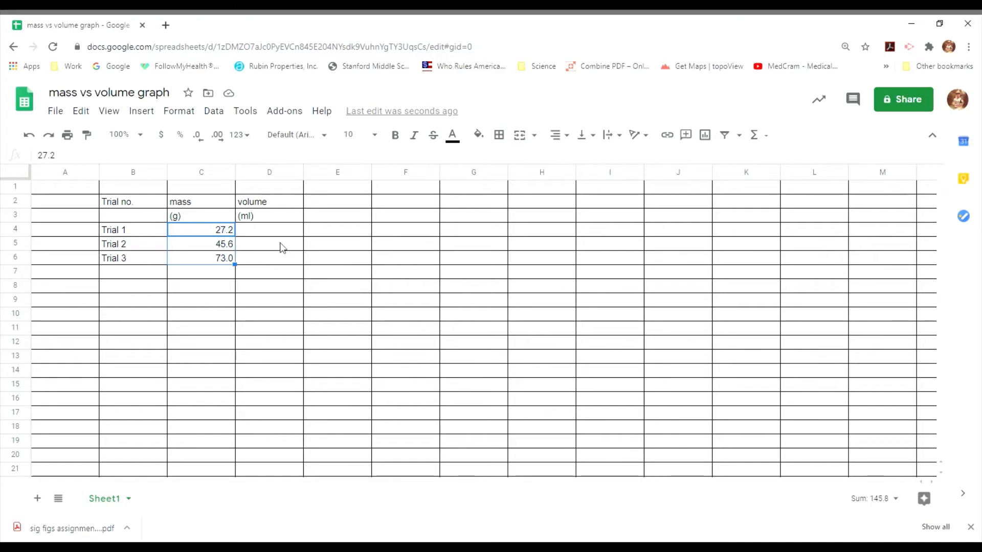
# - Enter the volumes 15.0, 25.5 and 43.2 for Trials 1 to 3 in D4 to D6, showing D4 with one decimal place
pyautogui.click(272, 229)
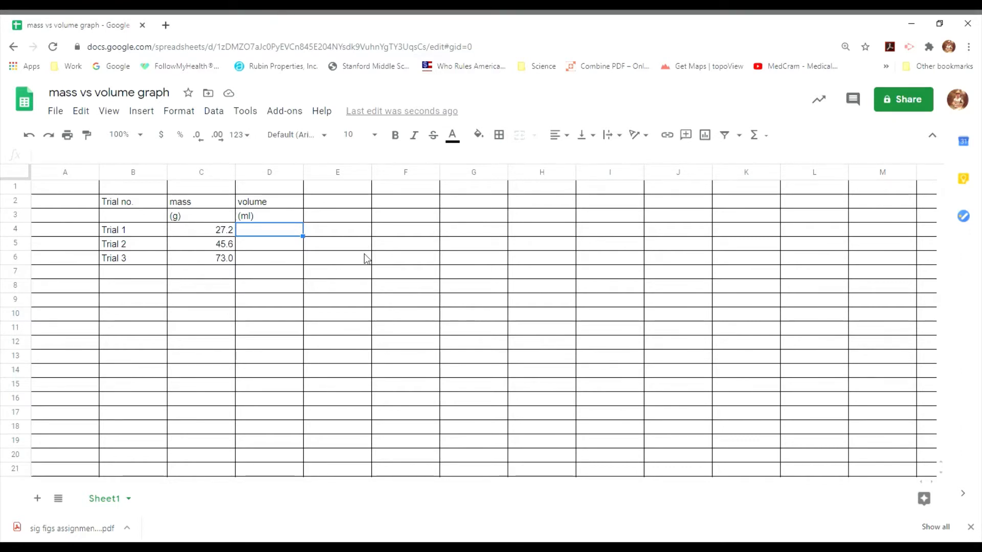
pyautogui.write('15.0')
pyautogui.press('Return')
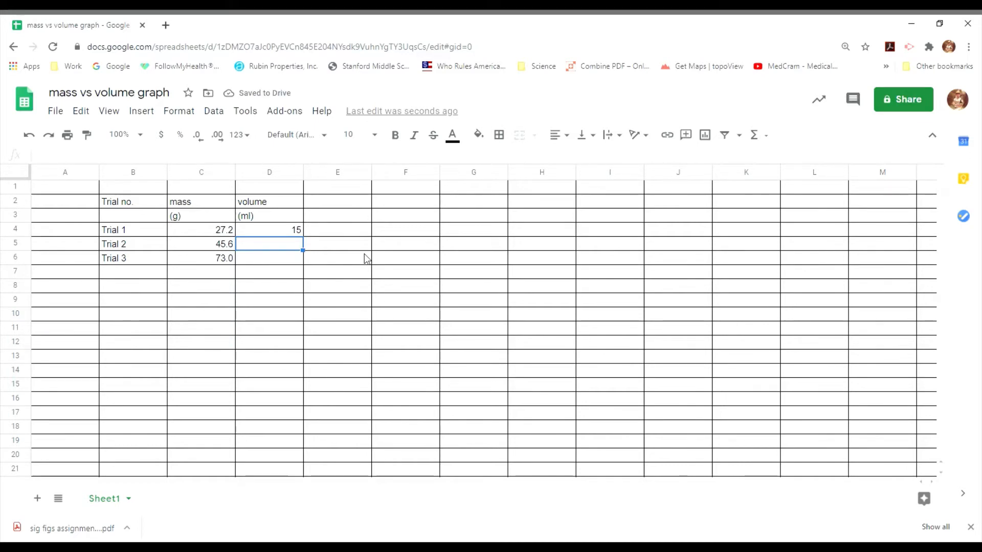
pyautogui.write('25.56')
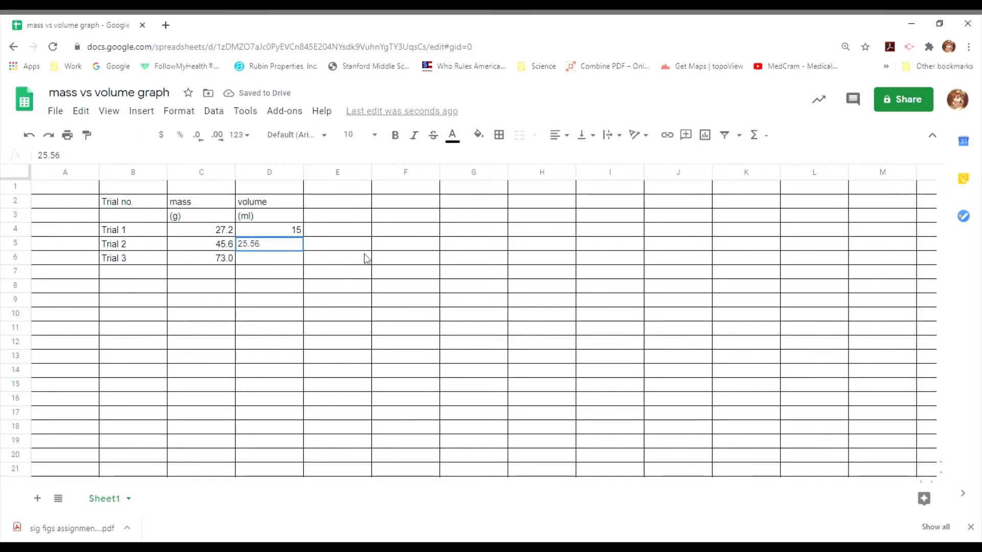
pyautogui.press('BackSpace')
pyautogui.press('Return')
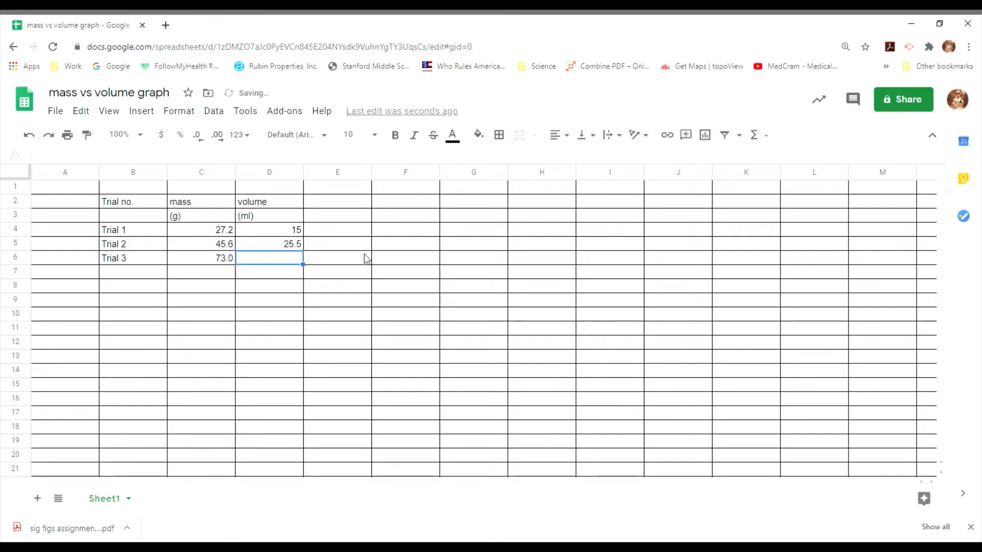
pyautogui.write('43.2')
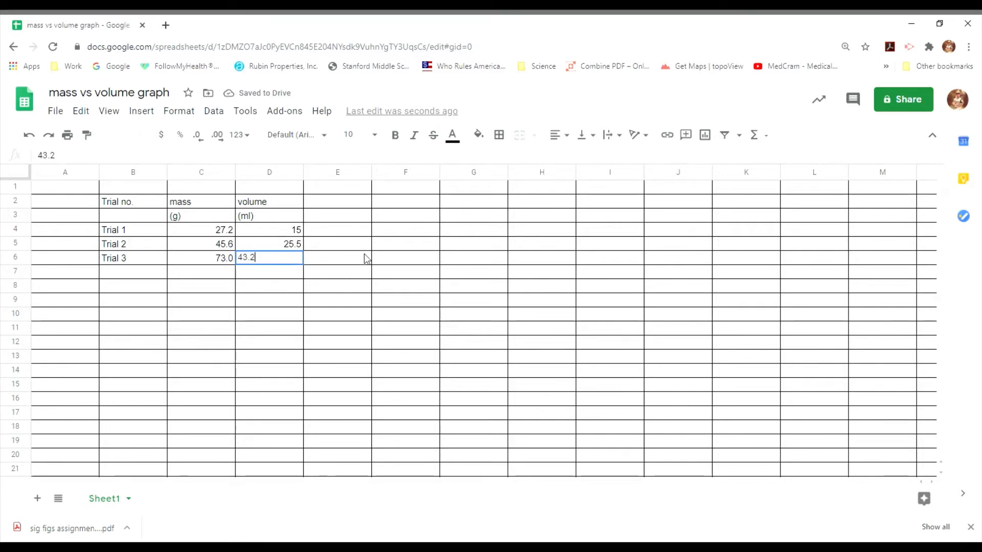
pyautogui.press('Return')
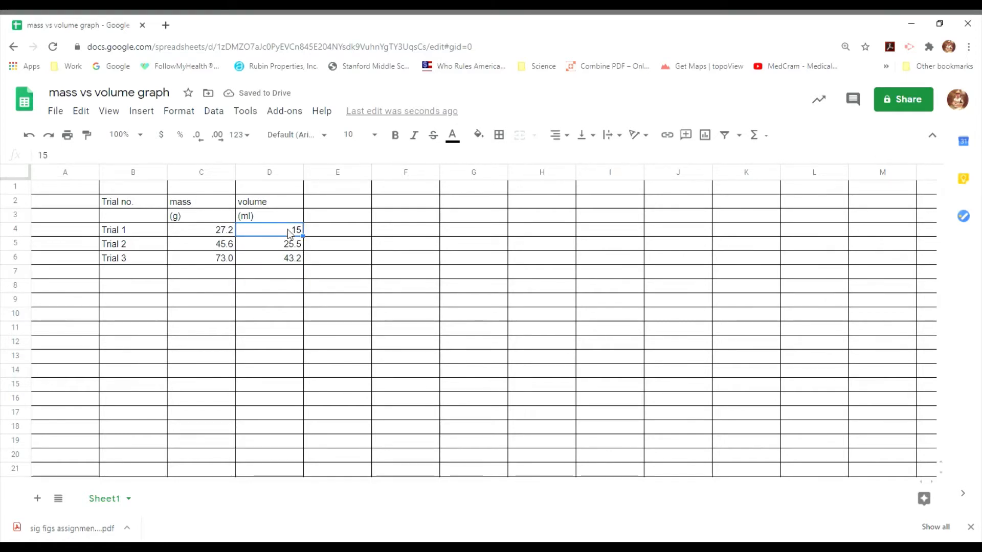
pyautogui.click(220, 136)
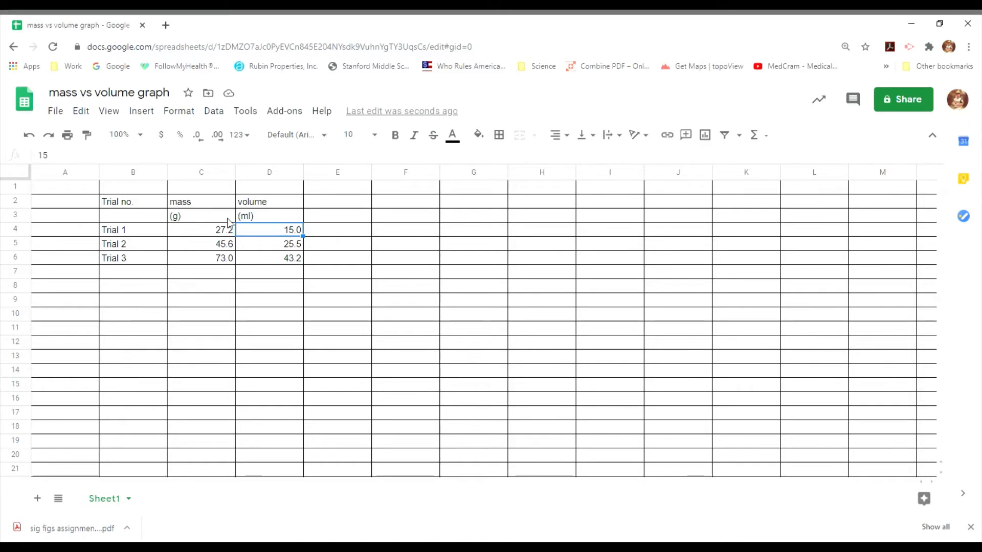
# - Enter the density equation "m = D*V" as text in cell G3
pyautogui.click(454, 218)
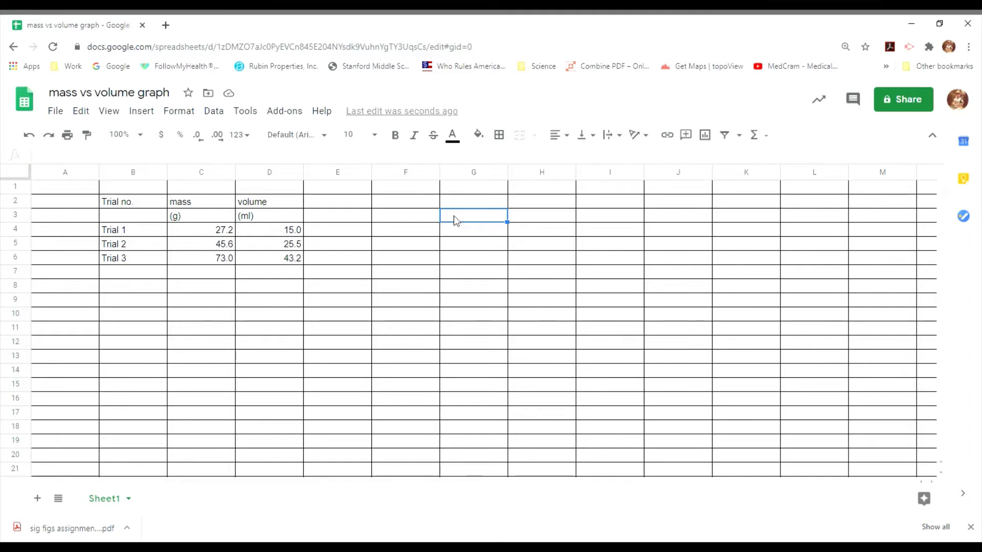
pyautogui.write('m = D*V')
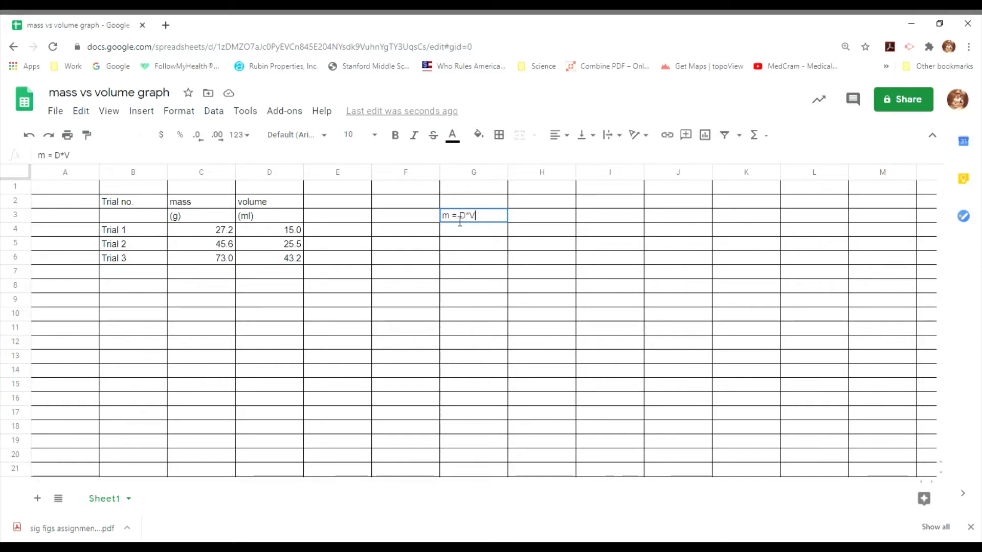
pyautogui.press('Return')
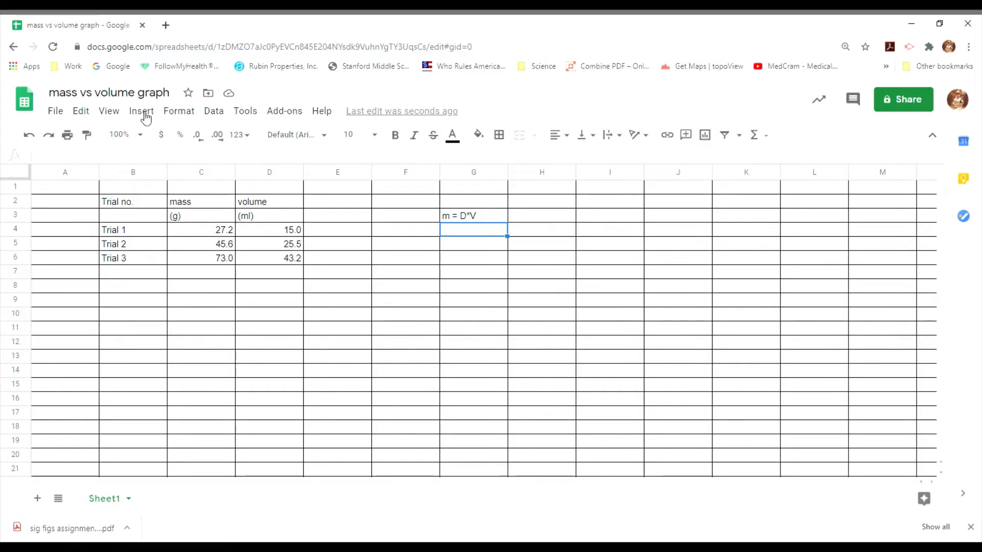
# - Insert a chart from the mass and volume values in cells C4 to D6
pyautogui.click(207, 236)
pyautogui.moveTo(207, 236); pyautogui.dragTo(259, 263)
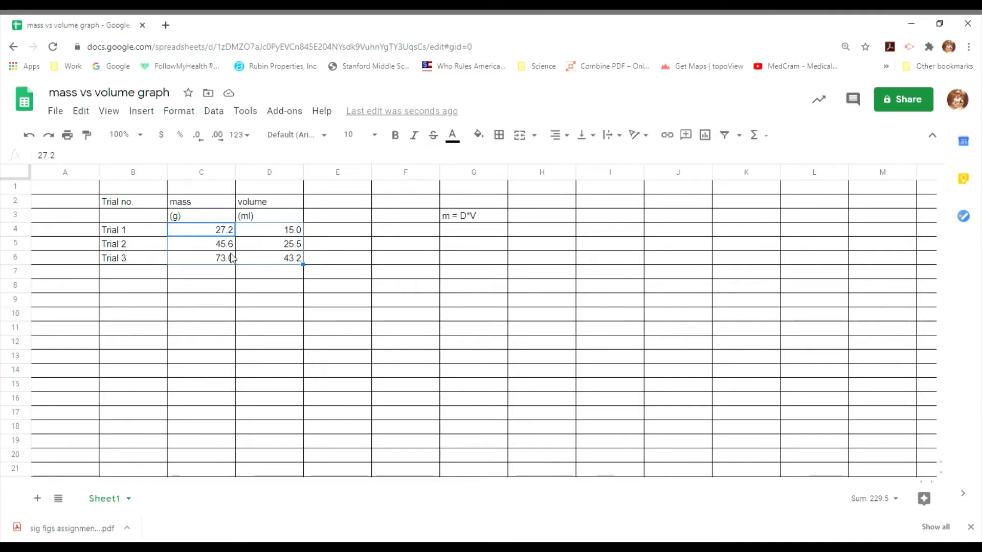
pyautogui.click(146, 114)
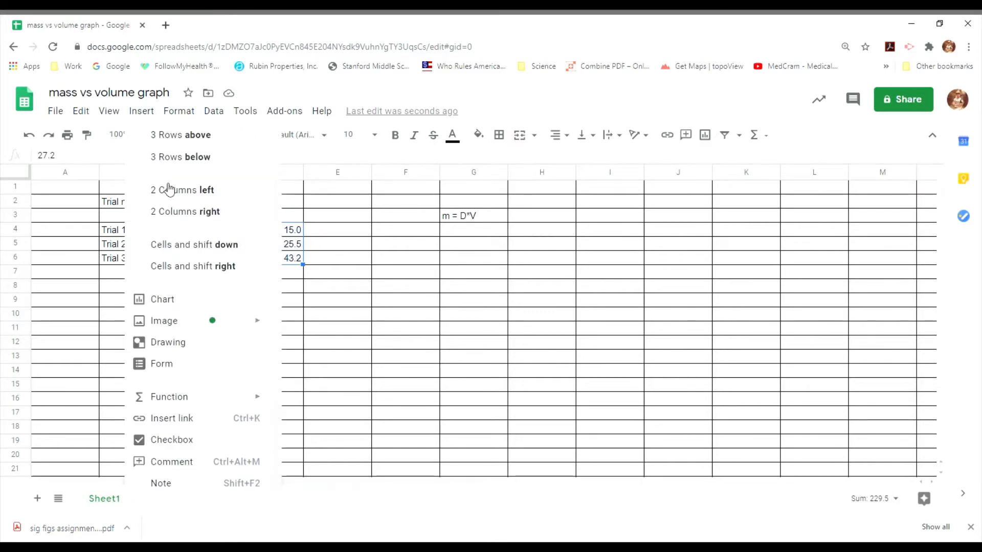
pyautogui.click(175, 301)
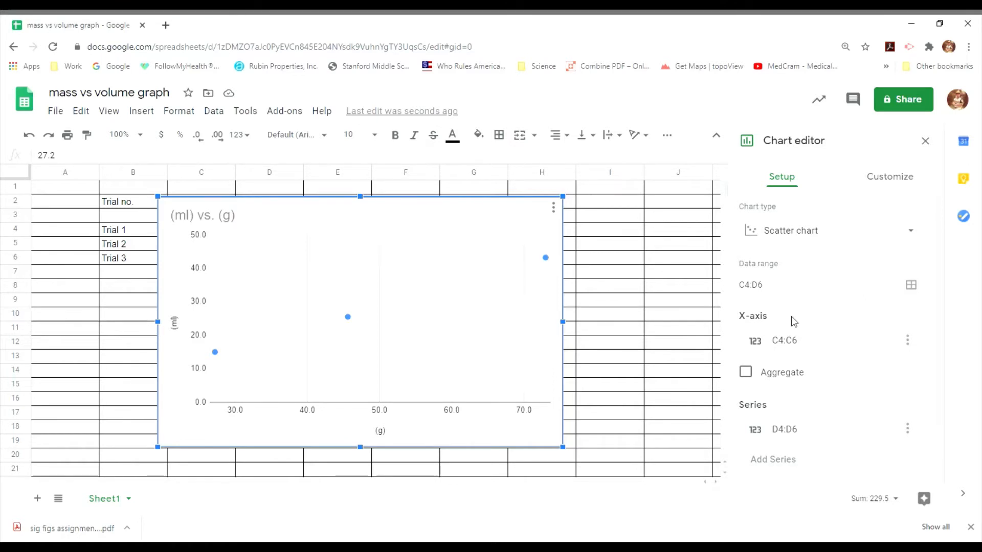
# - Switch the chart to a column chart, and change it back to a scatter chart
pyautogui.click(911, 238)
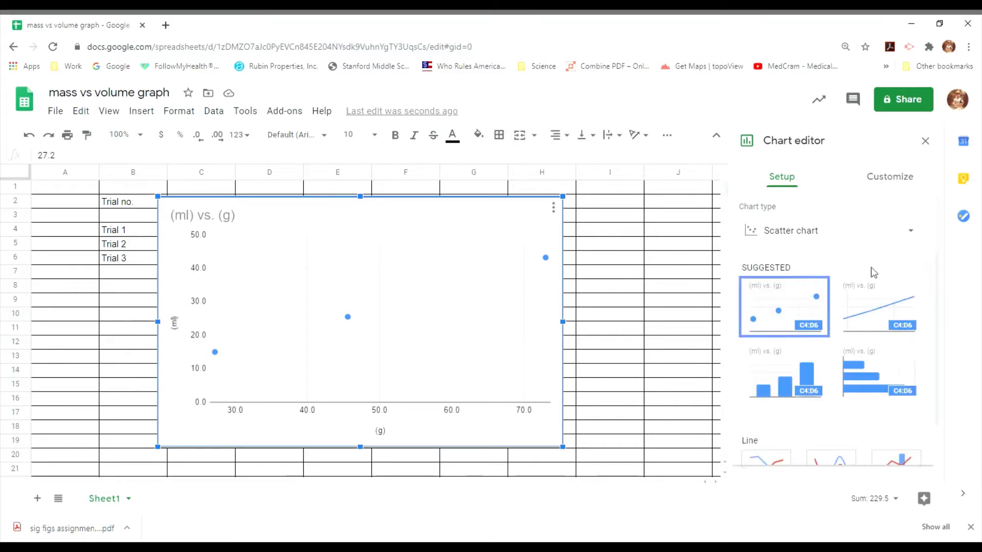
pyautogui.click(800, 378)
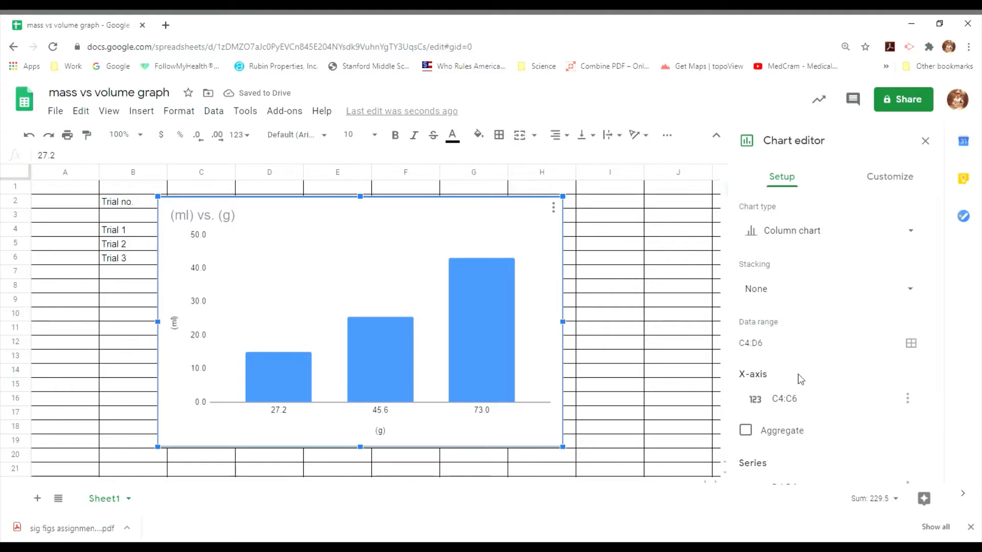
pyautogui.click(917, 235)
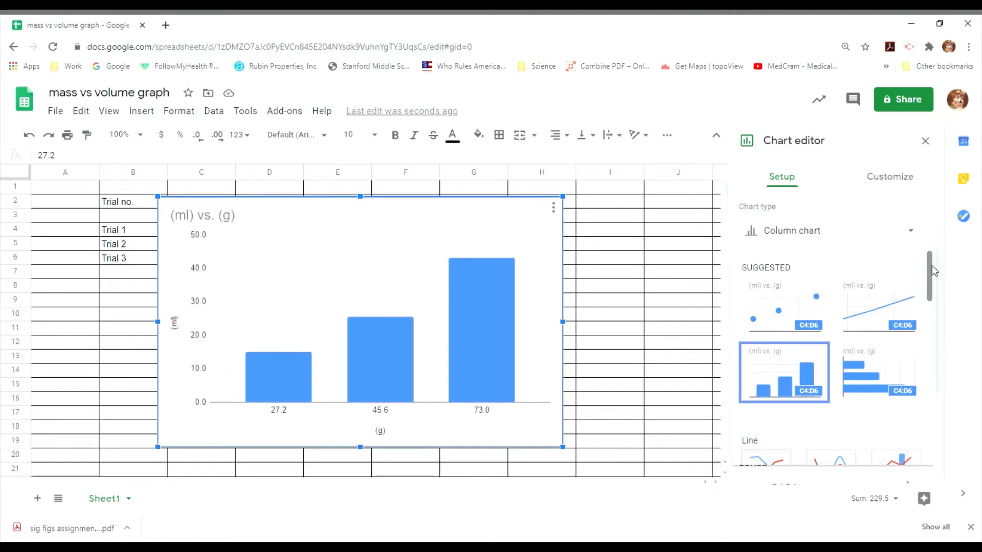
pyautogui.click(917, 236)
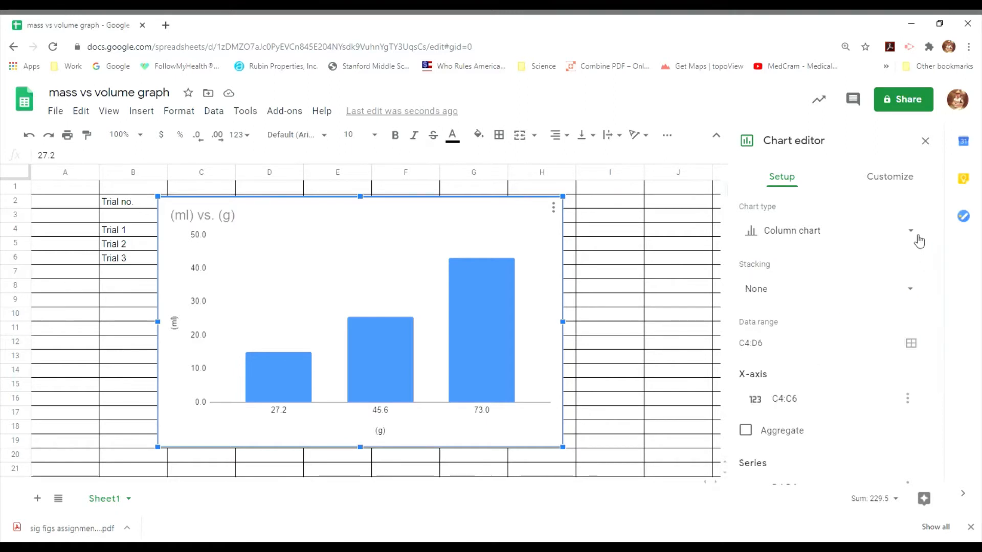
pyautogui.click(919, 241)
pyautogui.moveTo(929, 268); pyautogui.dragTo(923, 395)
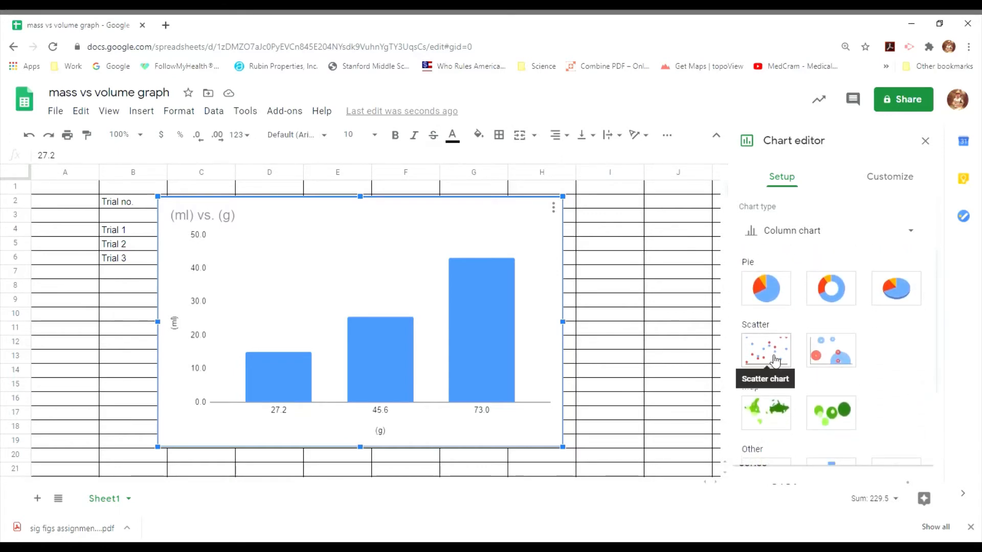
pyautogui.click(774, 358)
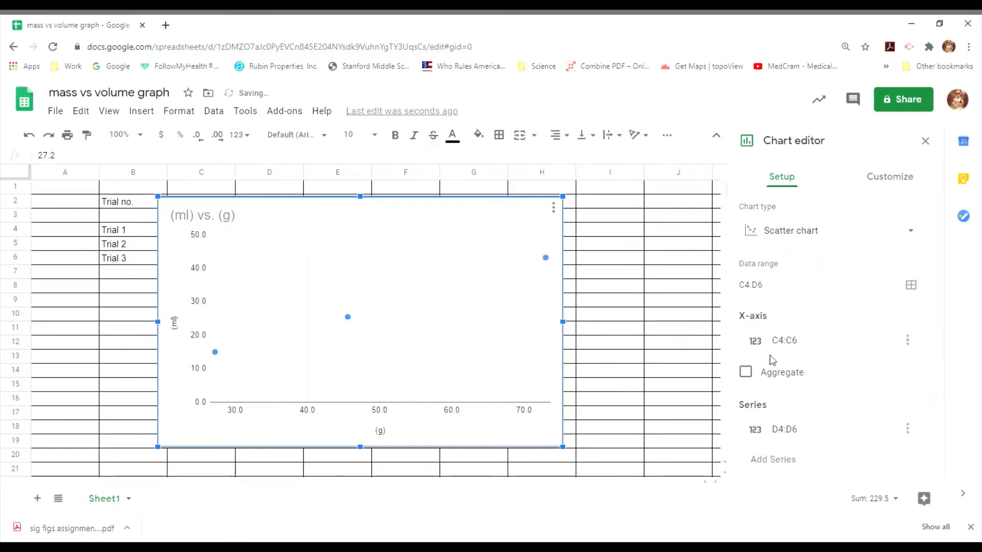
pyautogui.click(925, 236)
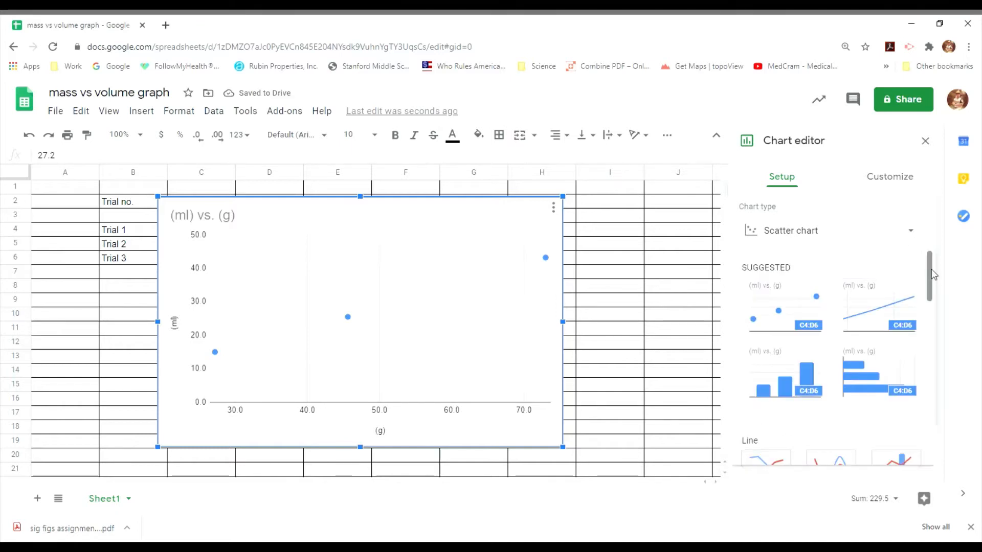
pyautogui.moveTo(930, 274); pyautogui.dragTo(929, 307)
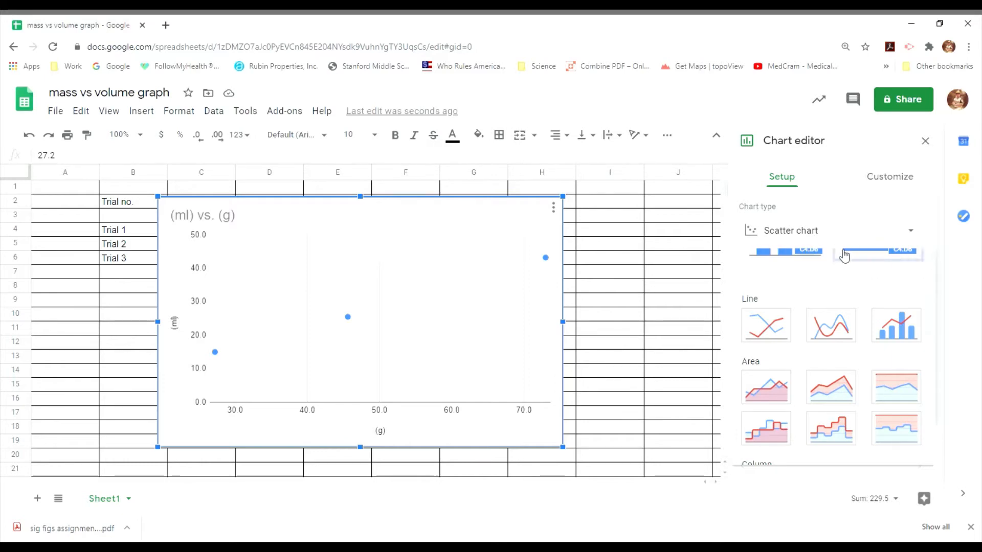
pyautogui.click(832, 232)
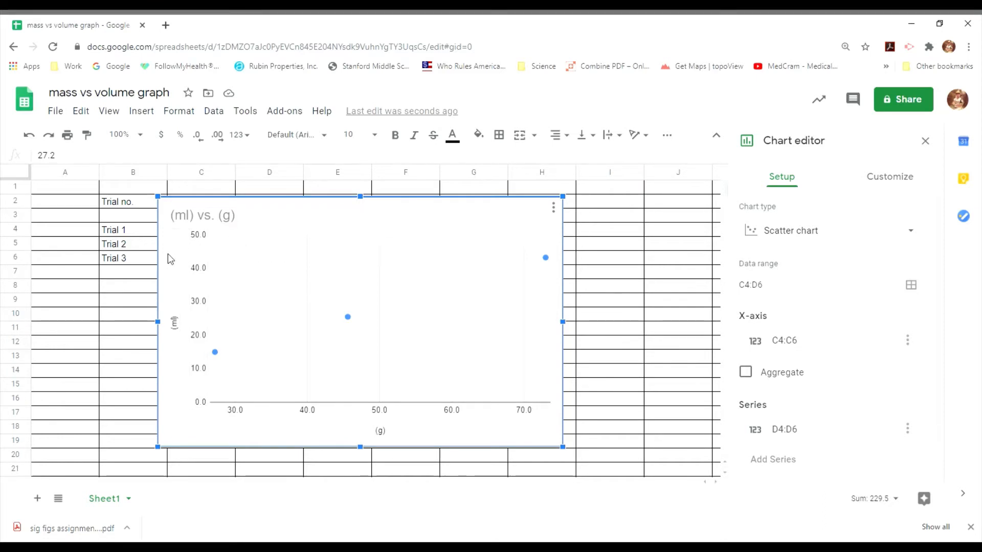
# - Move the scatter chart below the data table so that its upper edge sits at about row 8
pyautogui.moveTo(169, 255); pyautogui.dragTo(93, 348)
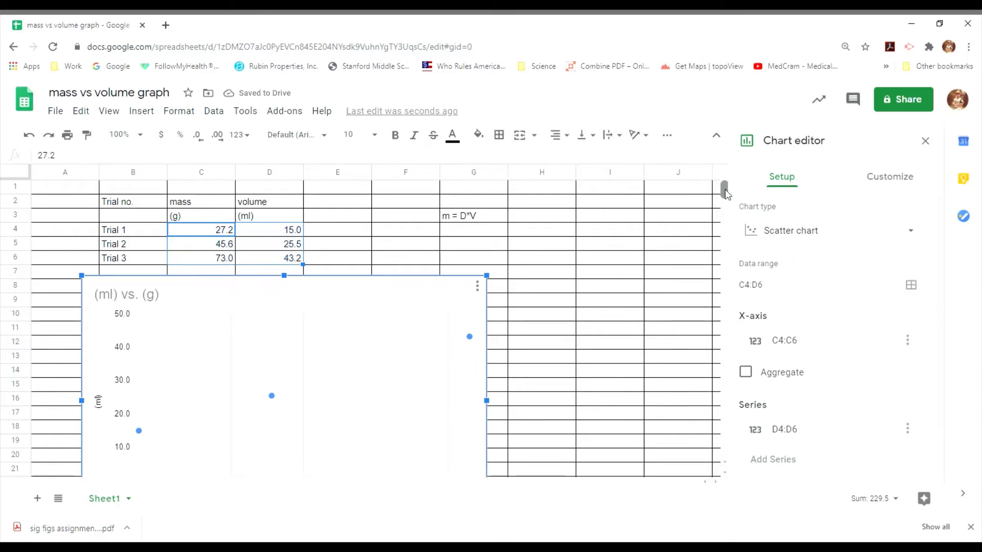
pyautogui.scroll(-5, 726, 194)
pyautogui.scroll(5, 726, 194)
pyautogui.scroll(-2, 726, 193)
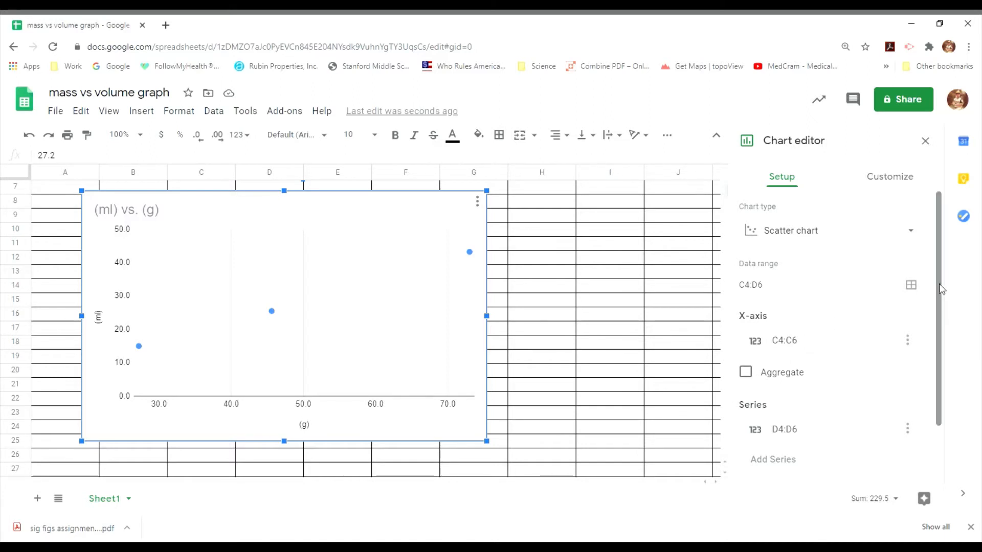
pyautogui.scroll(2, 725, 194)
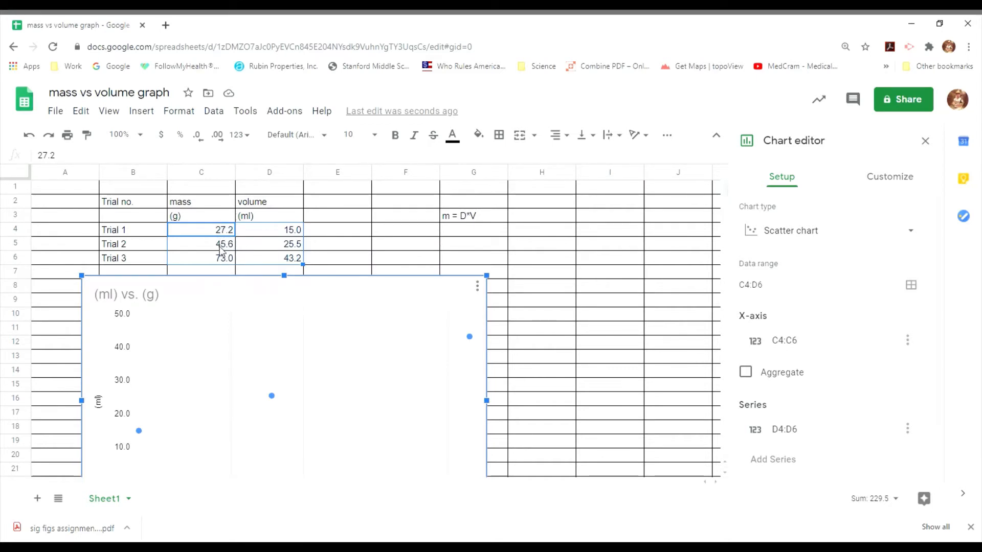
# - Label the mass column "y" in cell C1 and the volume column "x" in cell D1
pyautogui.click(205, 192)
pyautogui.write('y')
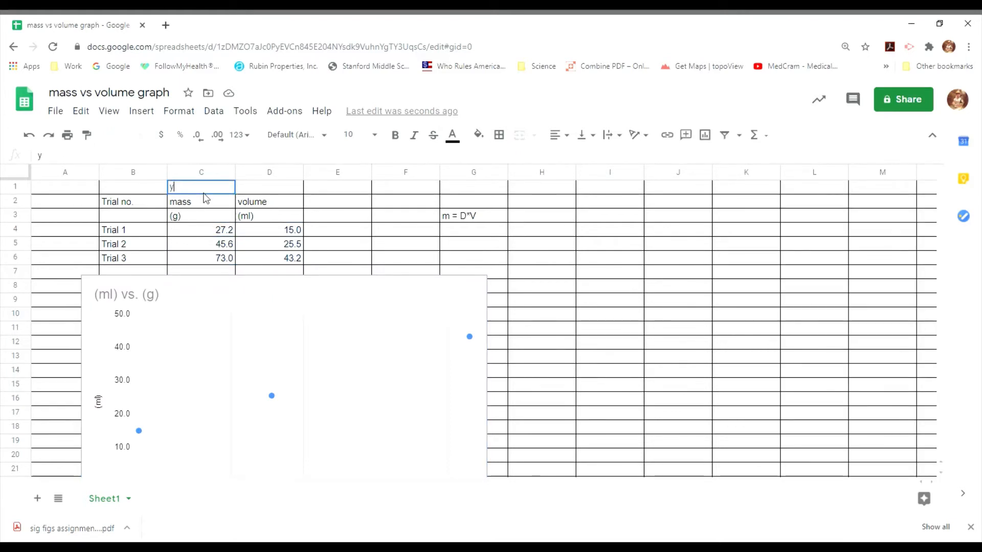
pyautogui.press('Tab')
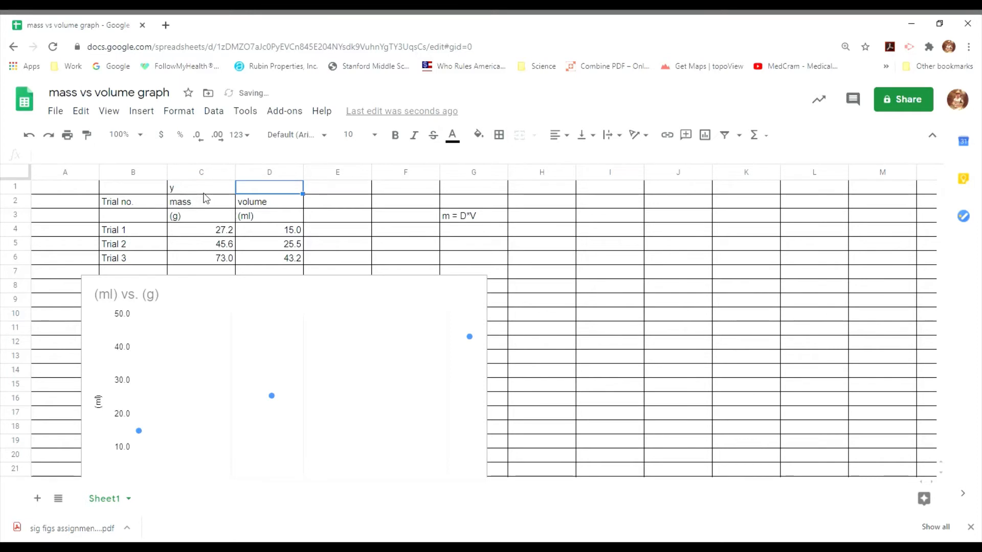
pyautogui.write('x')
pyautogui.press('Return')
pyautogui.press('Right')
pyautogui.press('Right')
pyautogui.press('Right')
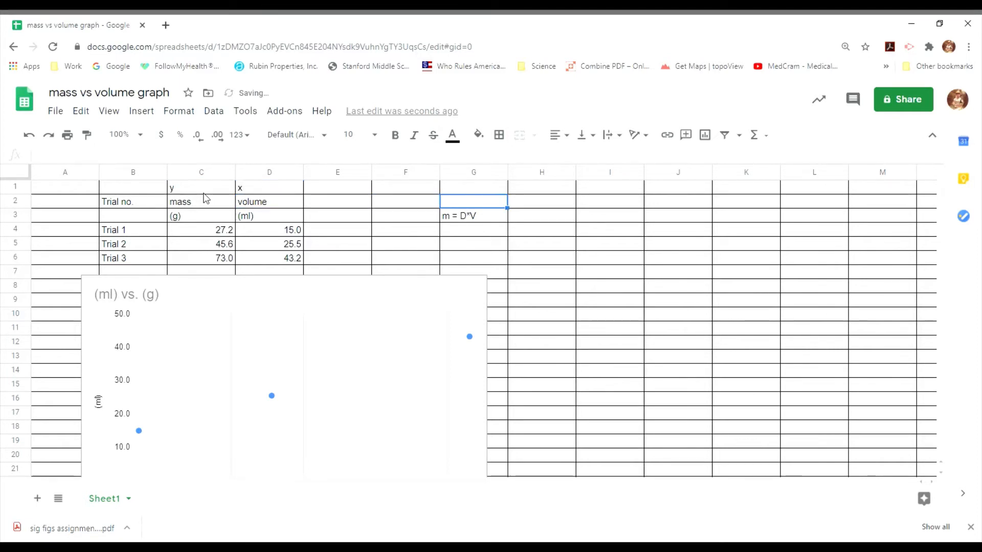
pyautogui.press('Down')
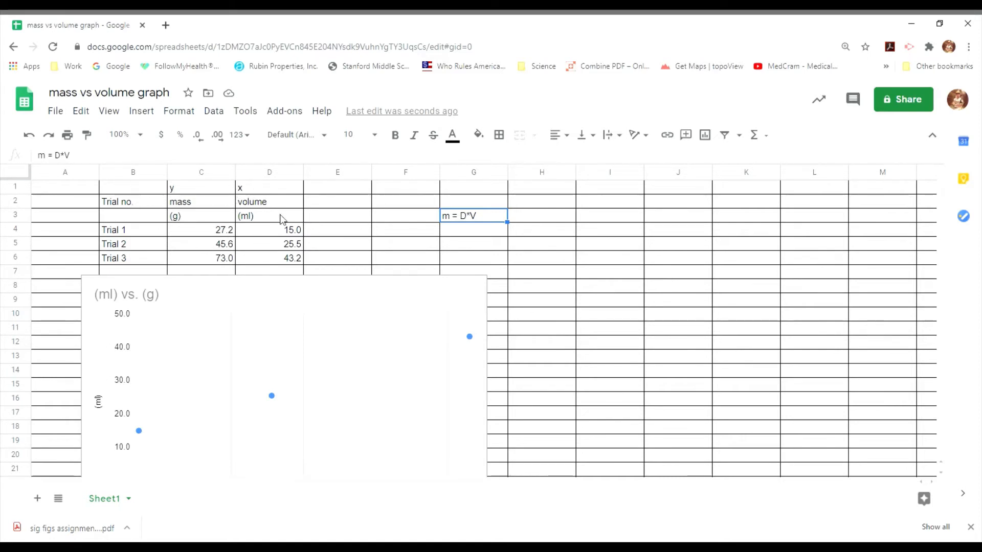
pyautogui.click(193, 190)
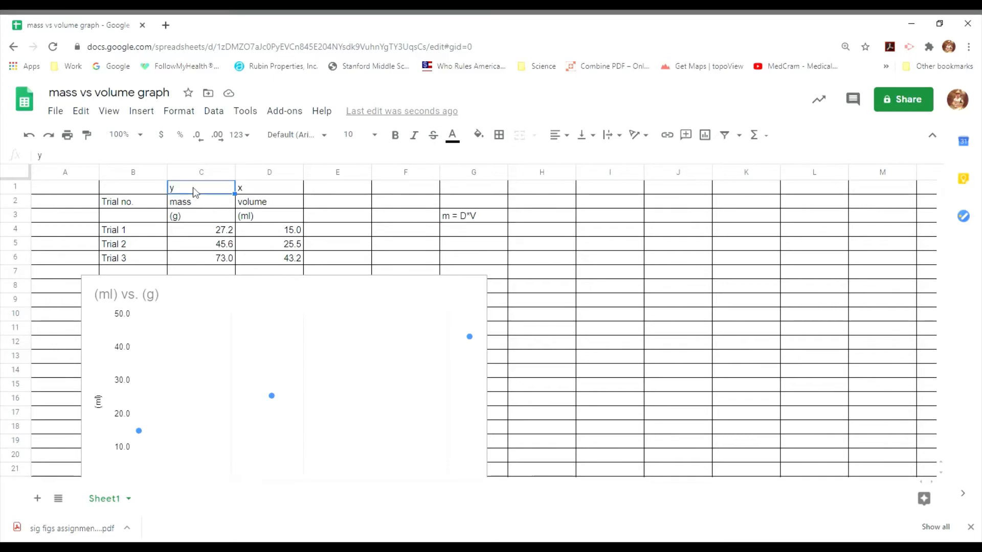
pyautogui.click(262, 191)
pyautogui.doubleClick(242, 289)
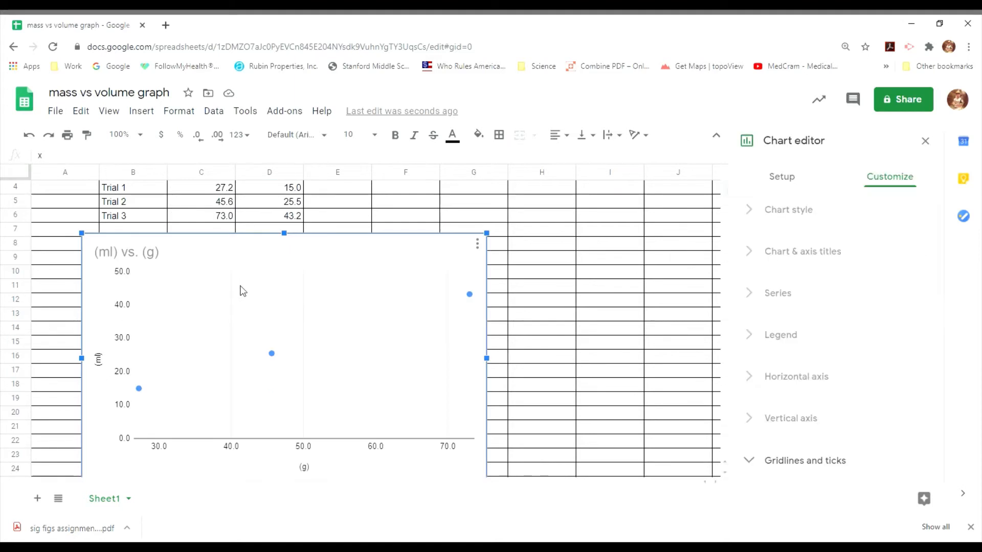
pyautogui.click(89, 280)
pyautogui.click(782, 186)
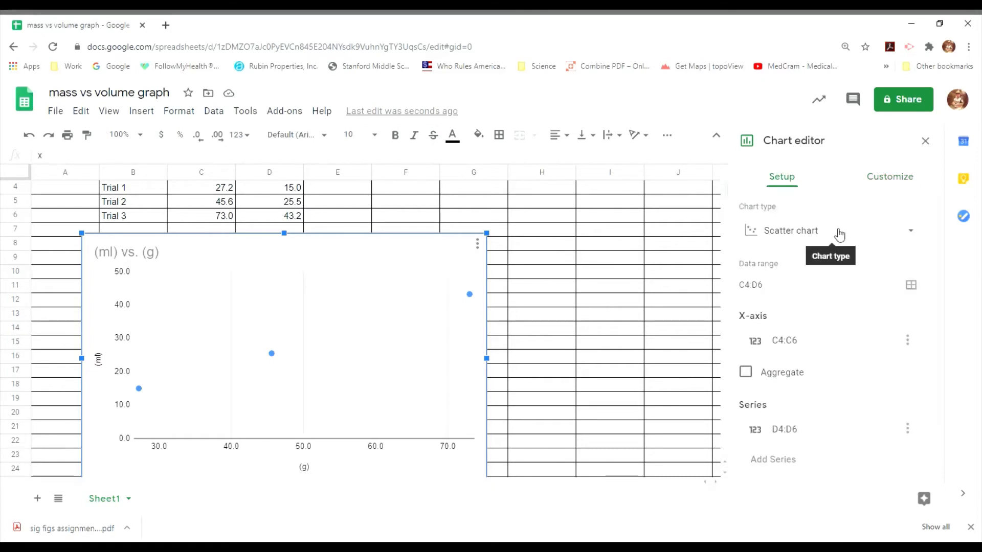
pyautogui.click(802, 343)
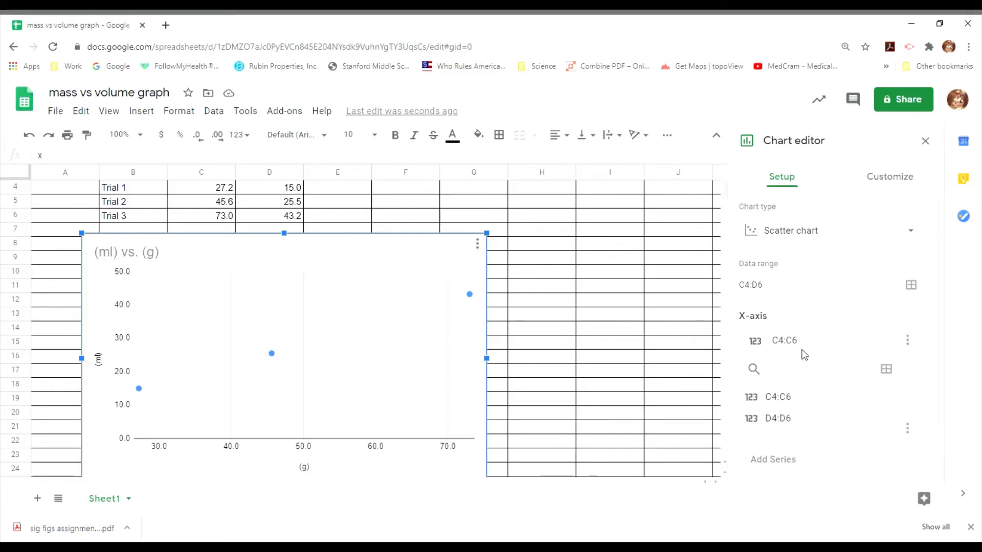
pyautogui.click(287, 193)
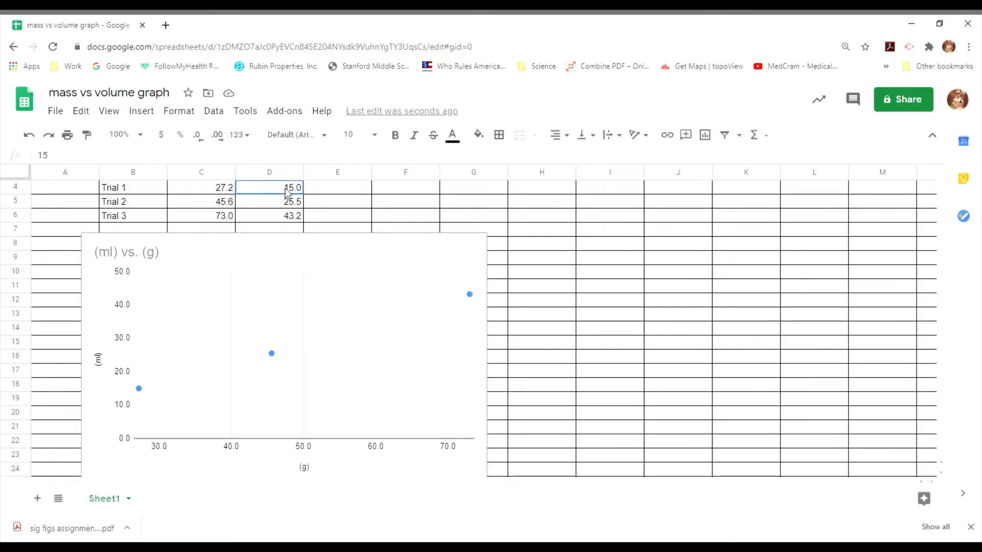
pyautogui.moveTo(287, 194); pyautogui.dragTo(291, 215)
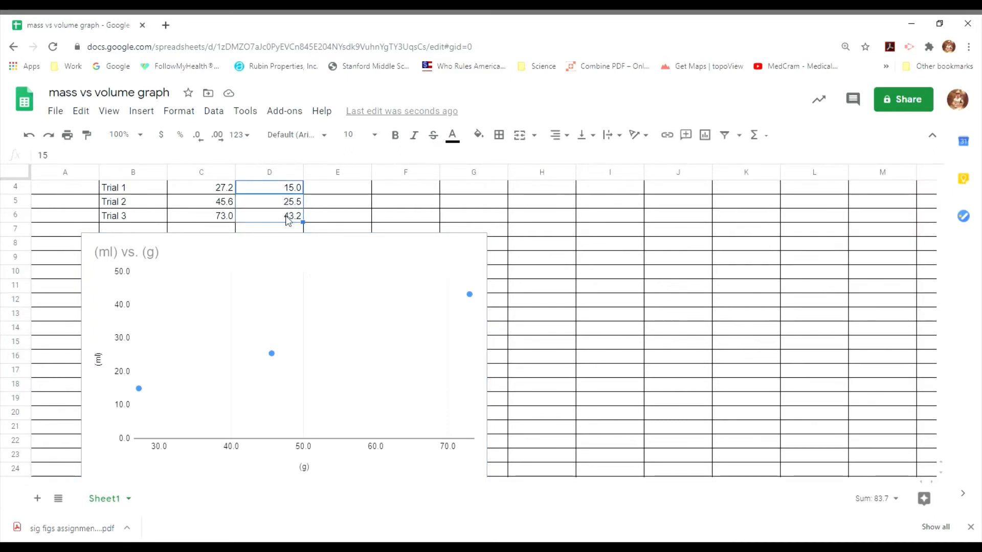
# - Set the scatter chart's X-axis to the volume values D4:D6 and its series to the mass values C4:C6
pyautogui.click(95, 297)
pyautogui.doubleClick(95, 297)
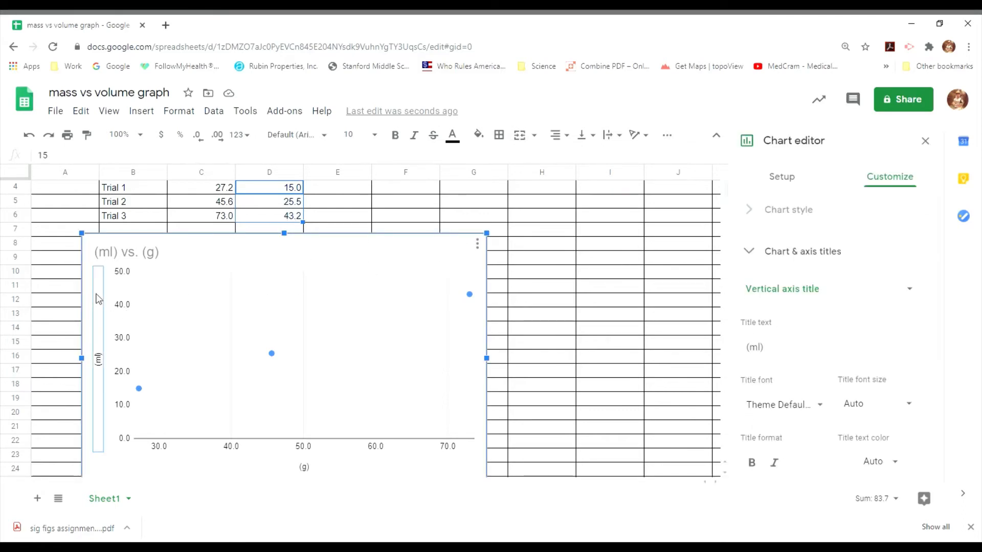
pyautogui.click(782, 176)
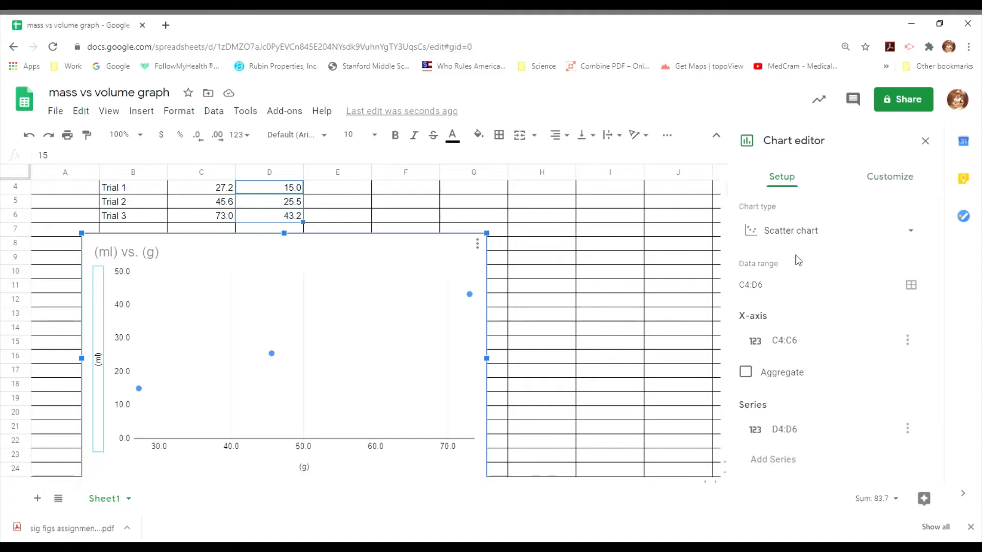
pyautogui.click(798, 343)
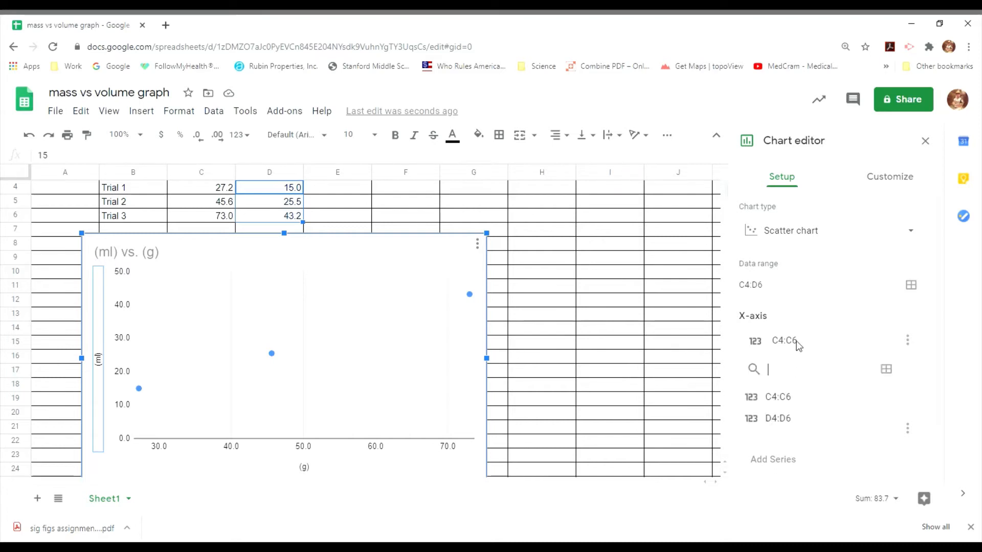
pyautogui.click(799, 423)
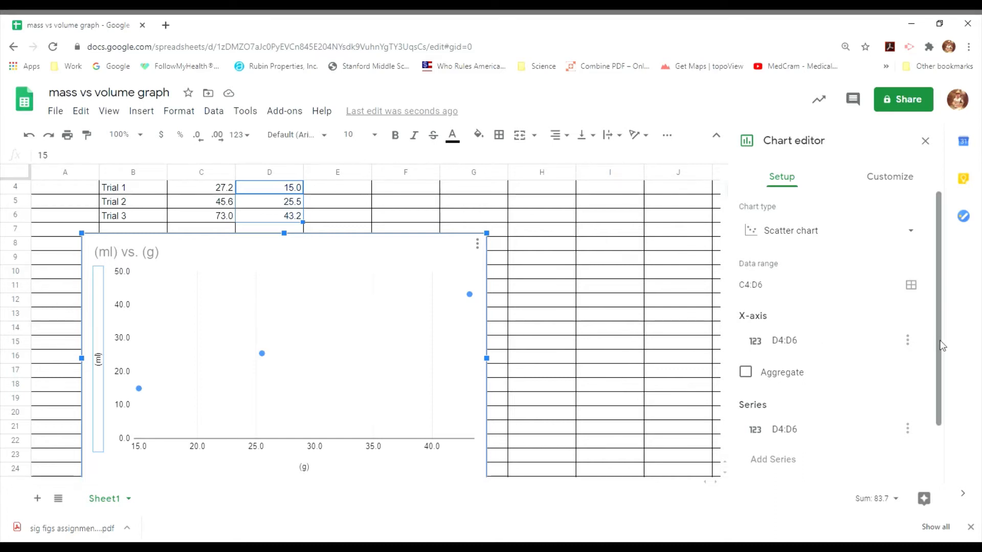
pyautogui.moveTo(938, 342); pyautogui.dragTo(937, 390)
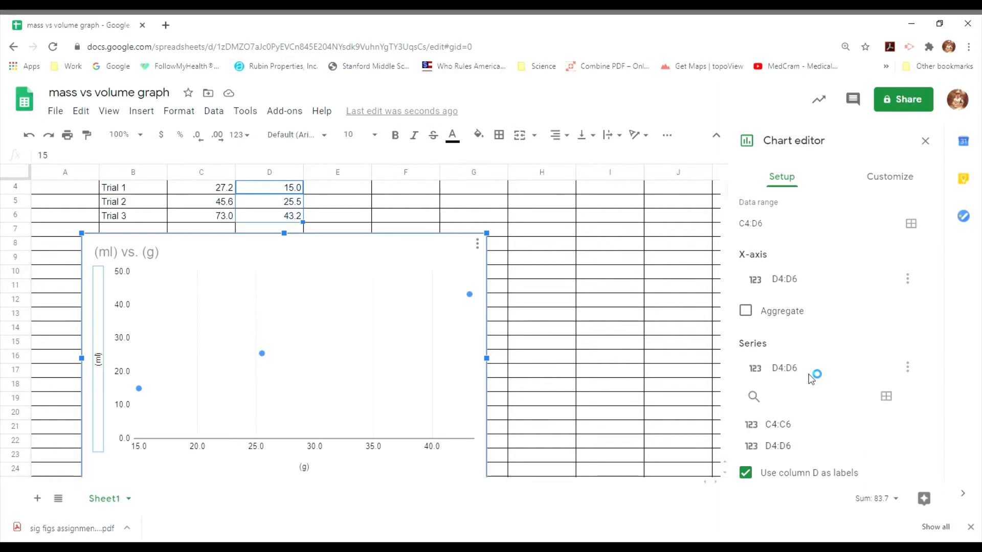
pyautogui.click(790, 429)
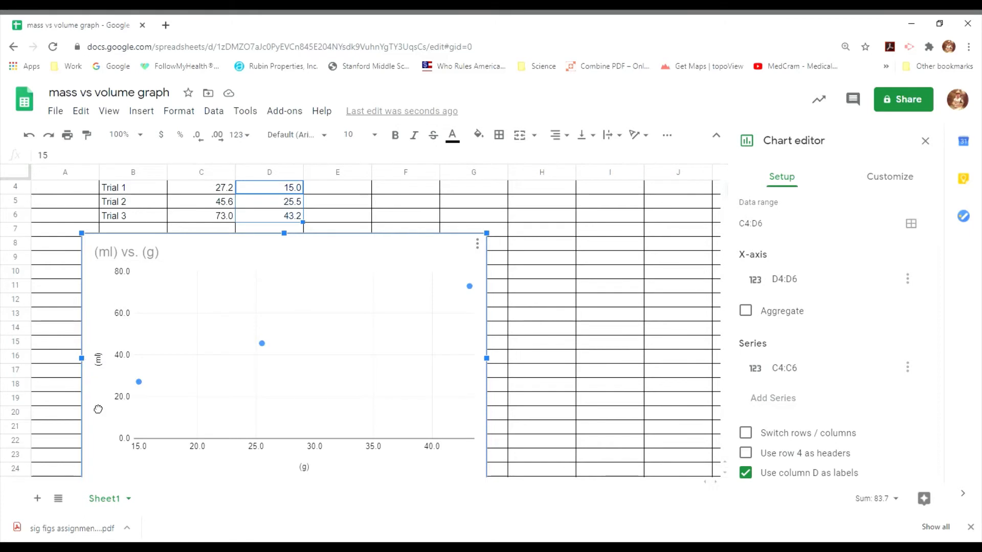
# - Move the chart down to about row 10 and add an origin data point with 0 in cells C7 and D7
pyautogui.moveTo(96, 406); pyautogui.dragTo(95, 432)
pyautogui.scroll(-1, 128, 358)
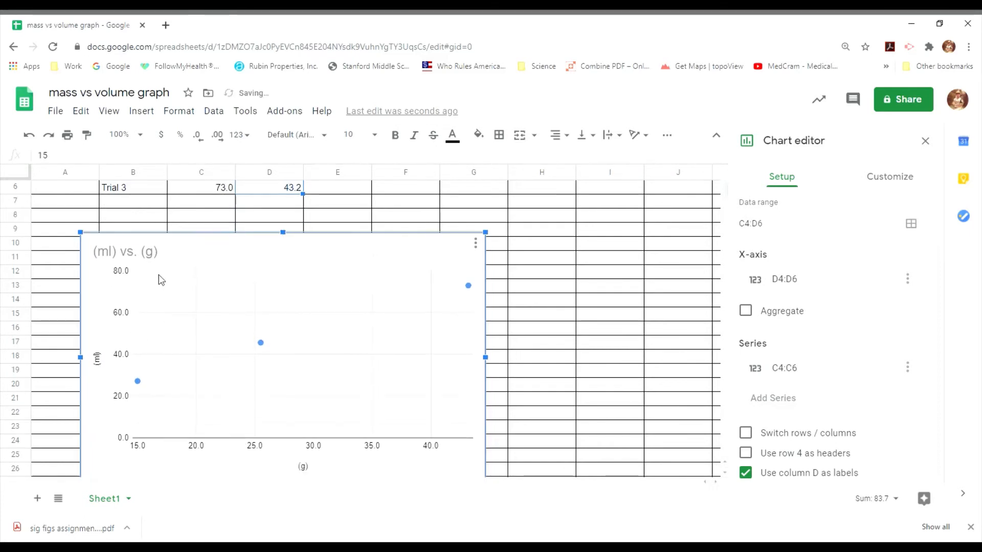
pyautogui.click(202, 202)
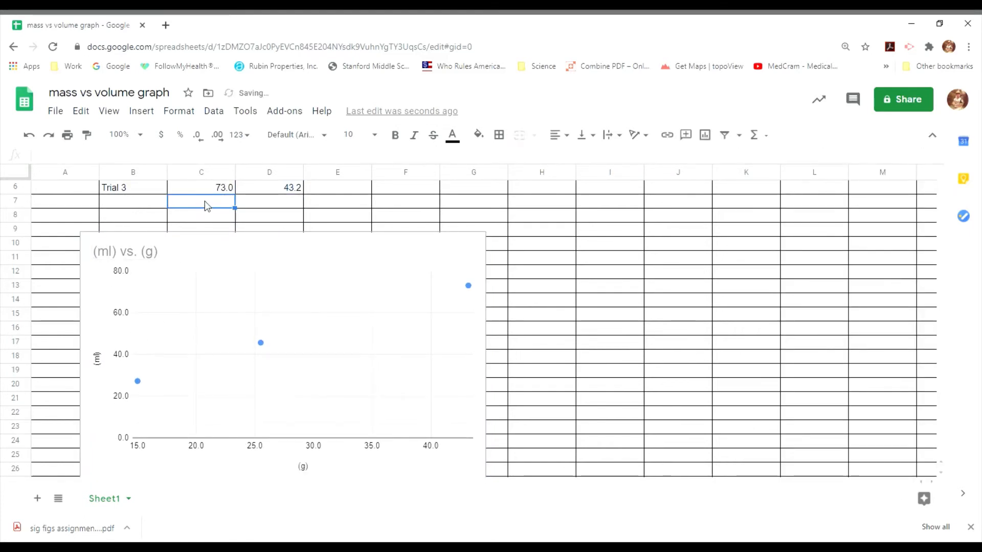
pyautogui.write('0')
pyautogui.press('Tab')
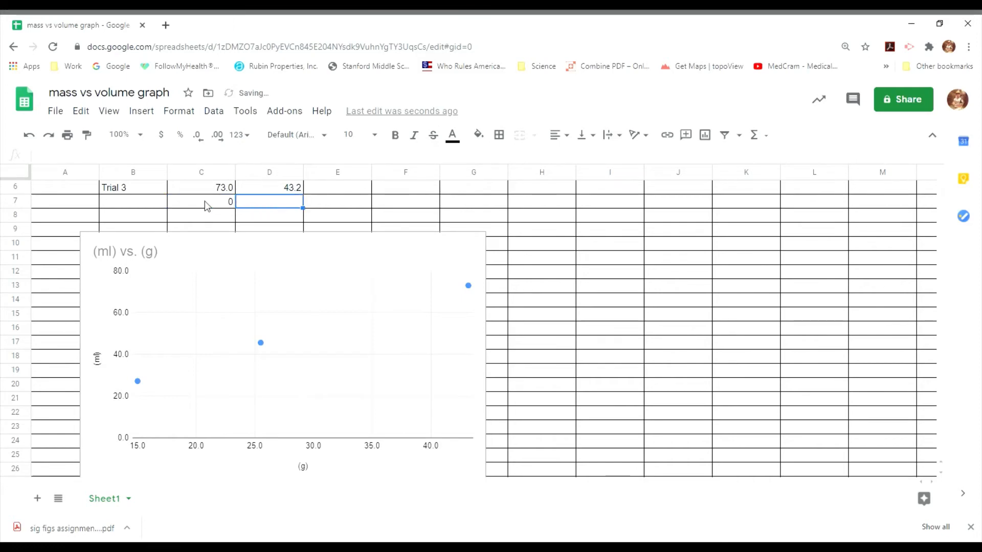
pyautogui.write('0')
pyautogui.press('Return')
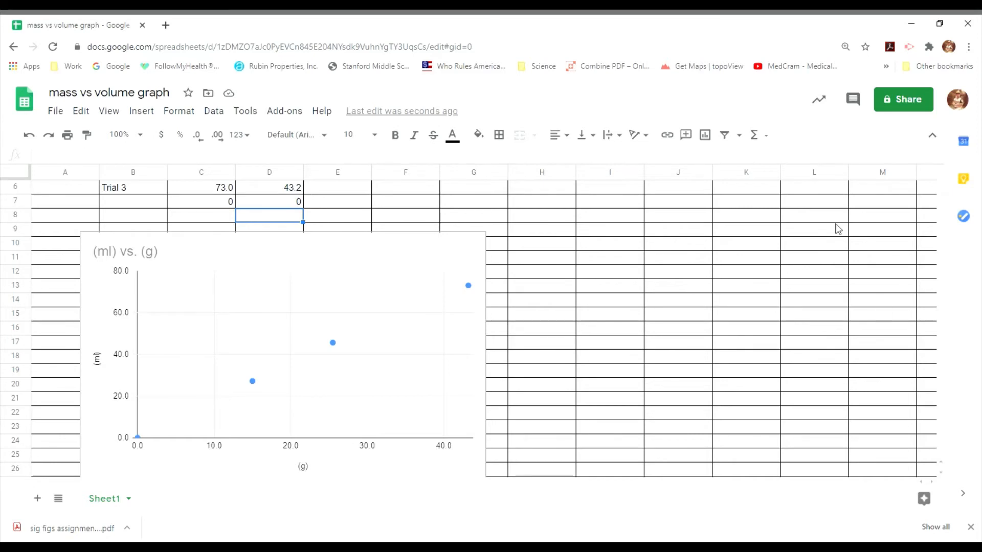
# - Replace the chart title with "Mass vs. Volume for liquid A"
pyautogui.doubleClick(94, 295)
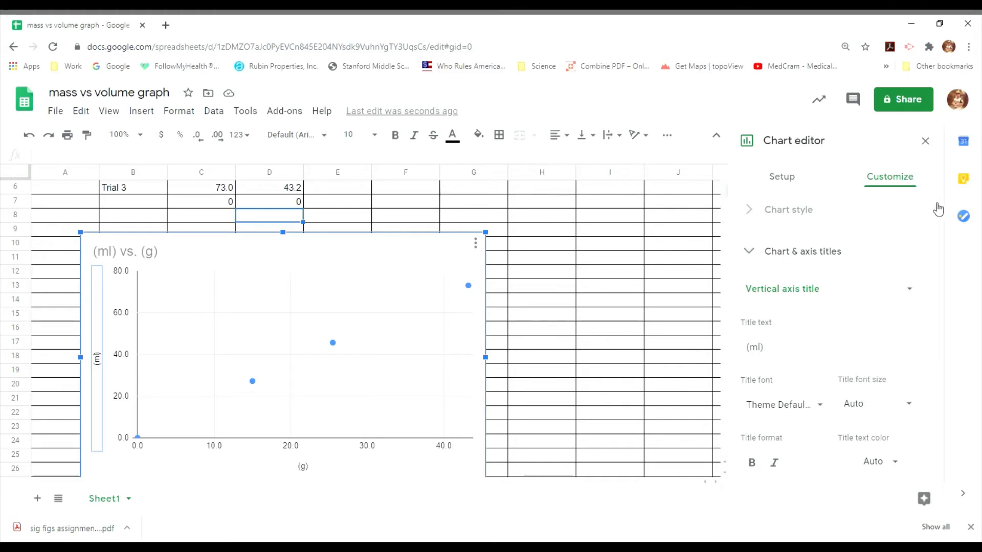
pyautogui.moveTo(937, 208); pyautogui.dragTo(938, 215)
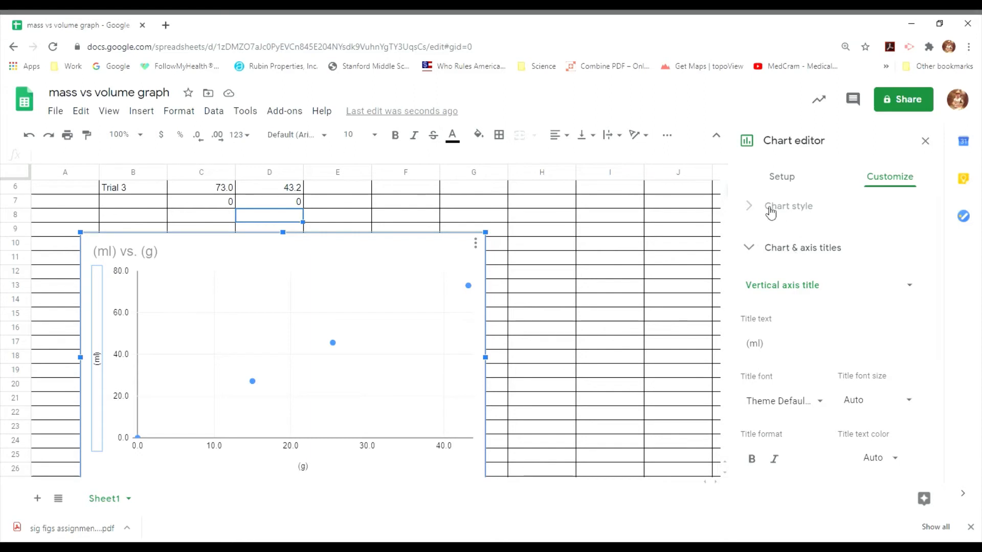
pyautogui.click(749, 212)
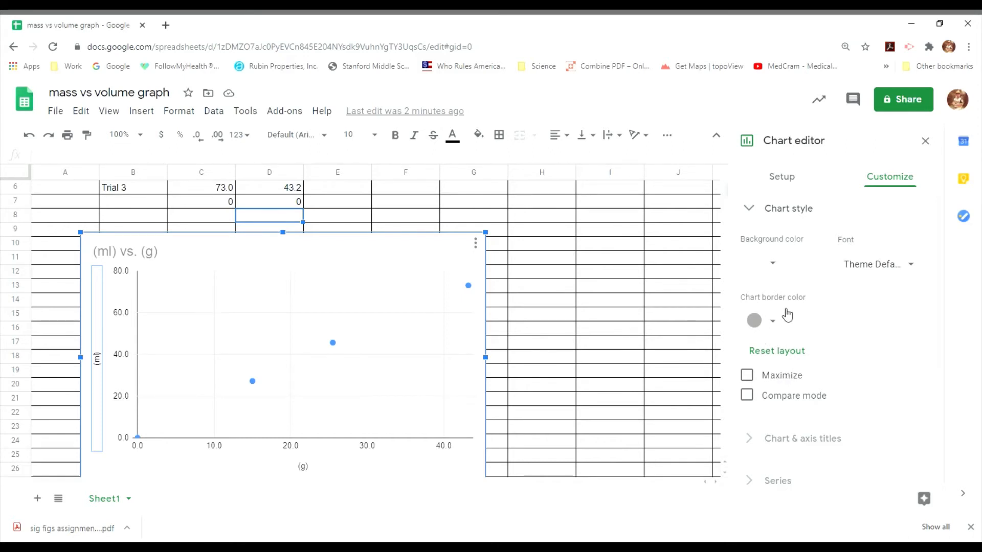
pyautogui.click(756, 214)
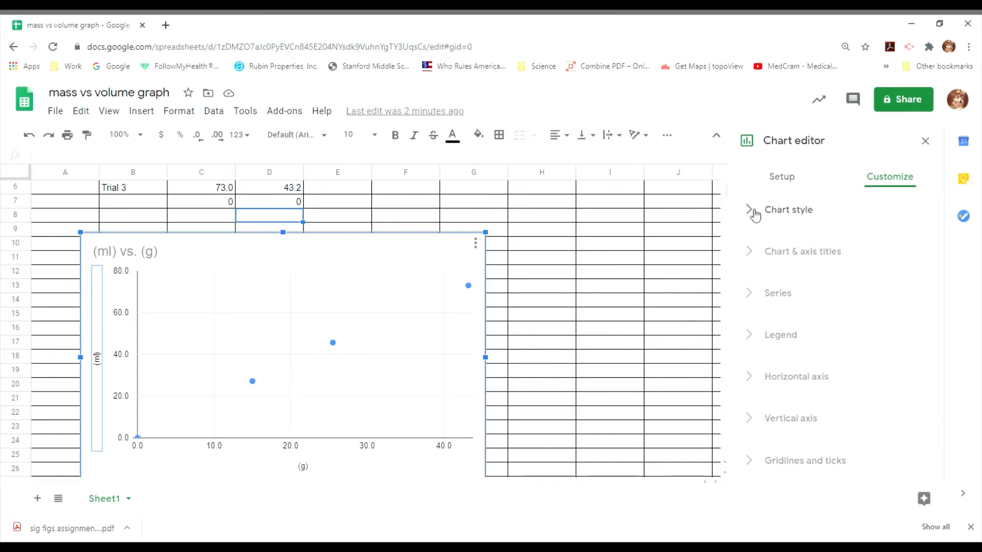
pyautogui.click(785, 255)
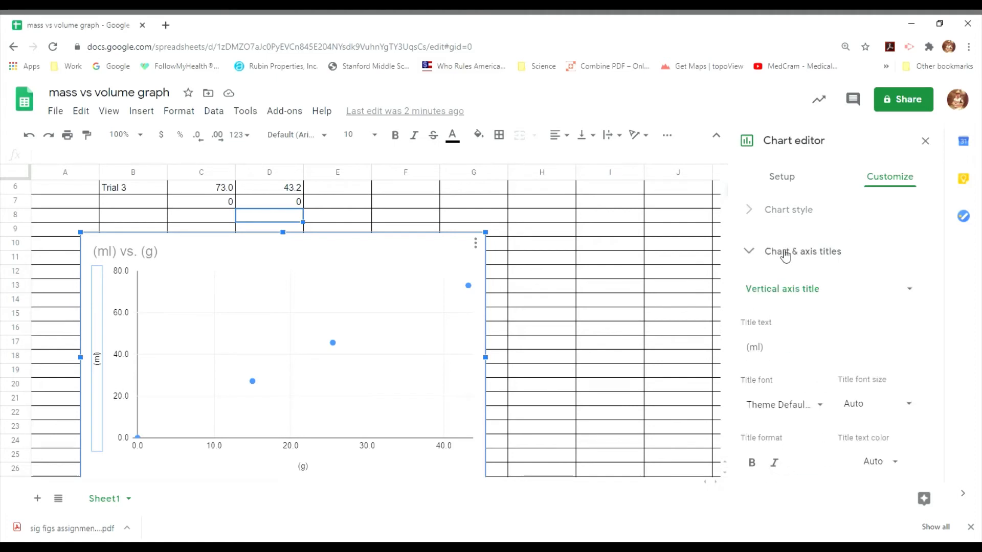
pyautogui.moveTo(941, 255); pyautogui.dragTo(941, 293)
pyautogui.click(908, 224)
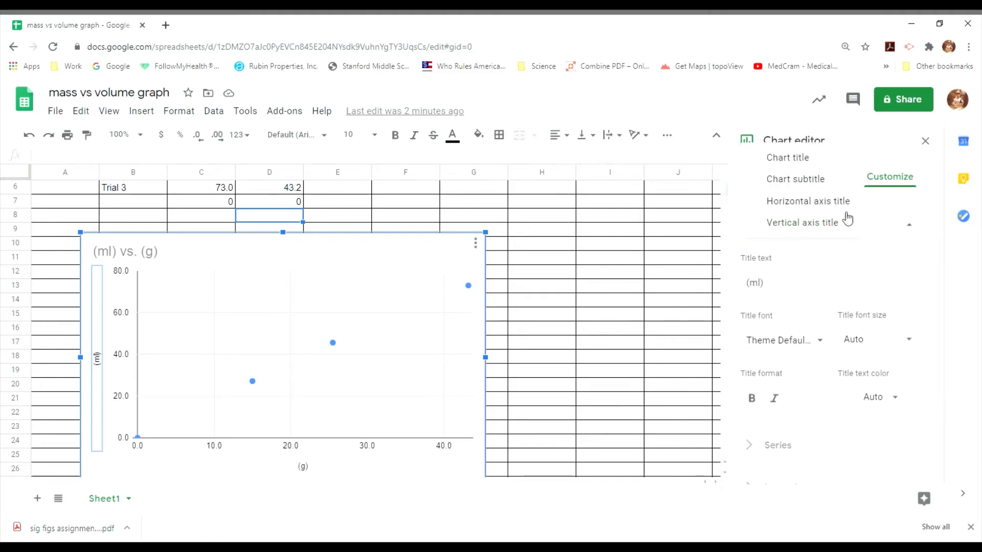
pyautogui.click(824, 167)
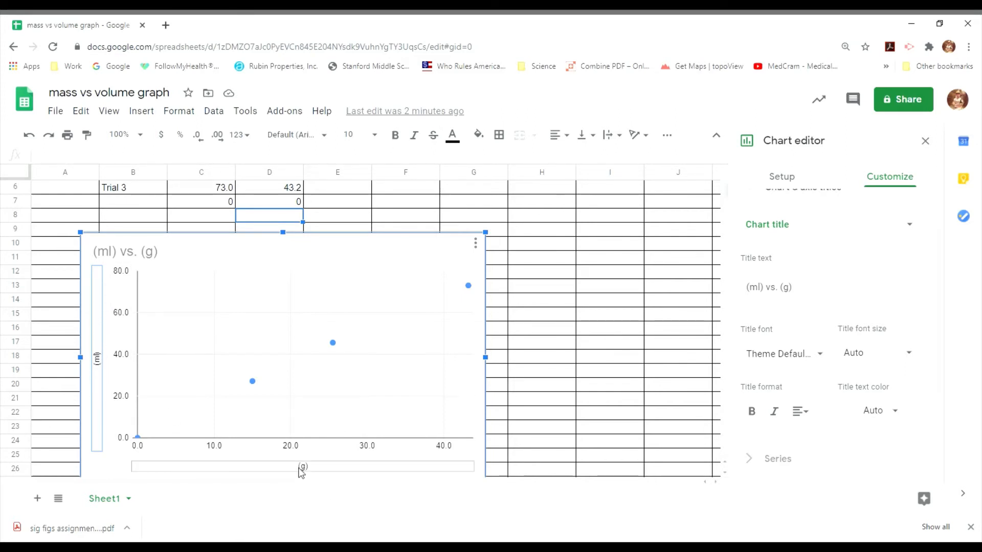
pyautogui.click(813, 295)
pyautogui.press('BackSpace')
pyautogui.press('BackSpace')
pyautogui.press('BackSpace')
pyautogui.press('BackSpace')
pyautogui.press('BackSpace')
pyautogui.press('BackSpace')
pyautogui.press('BackSpace')
pyautogui.press('BackSpace')
pyautogui.press('BackSpace')
pyautogui.press('BackSpace')
pyautogui.press('BackSpace')
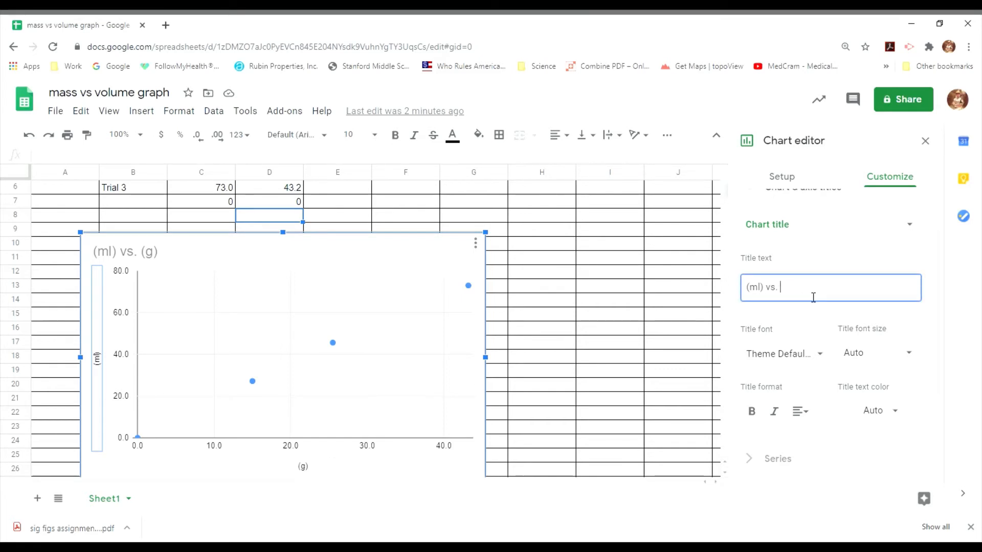
pyautogui.write('M')
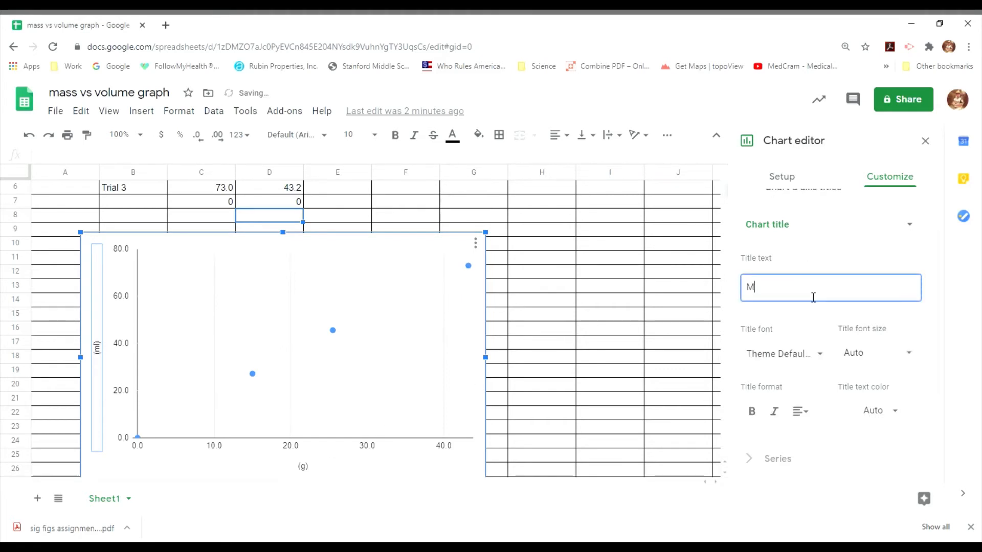
pyautogui.write('ass vs. ')
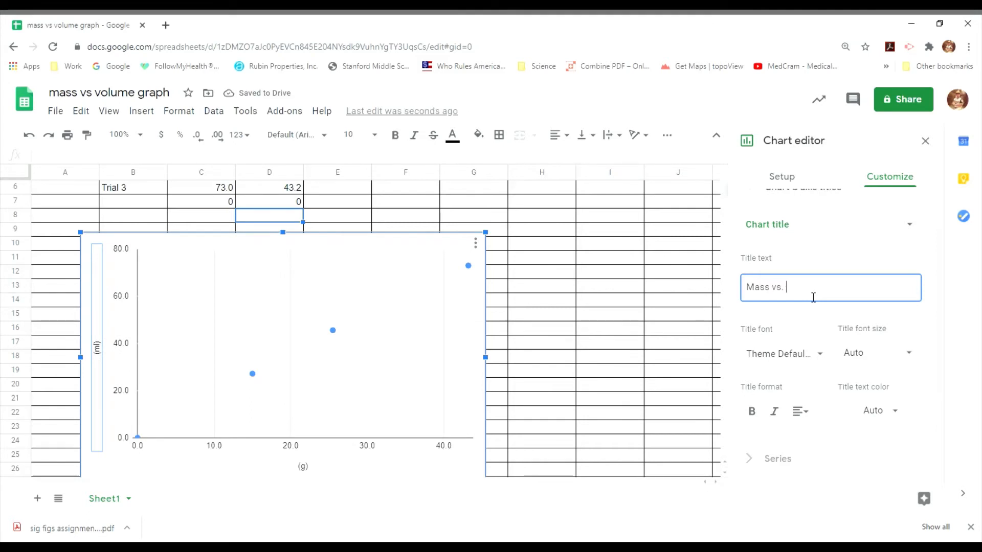
pyautogui.write('Volum')
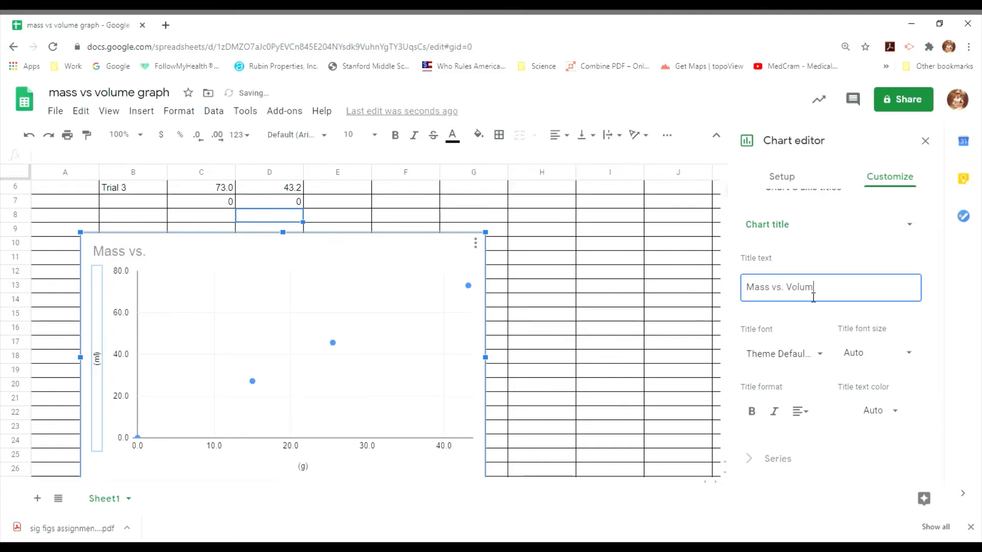
pyautogui.write('e for liqui')
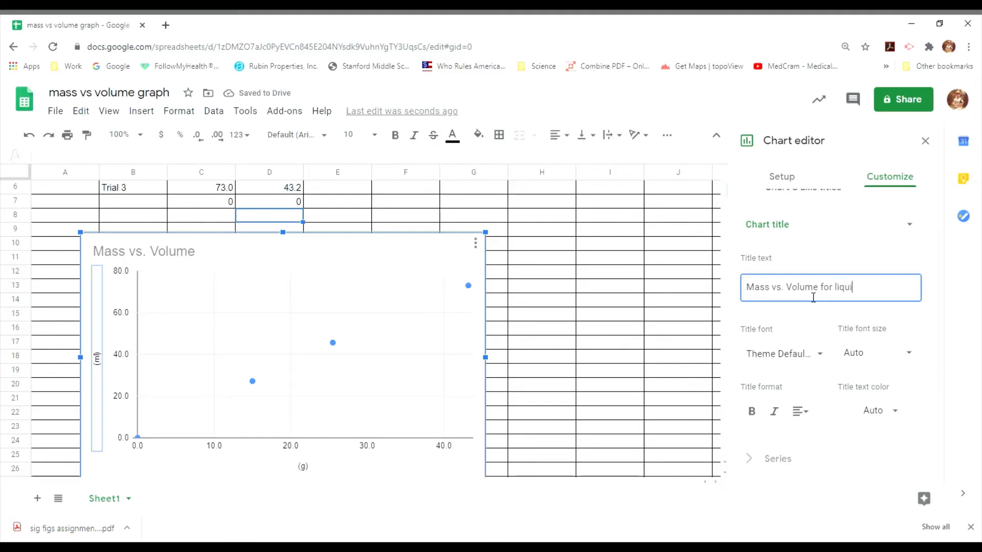
pyautogui.write('d A')
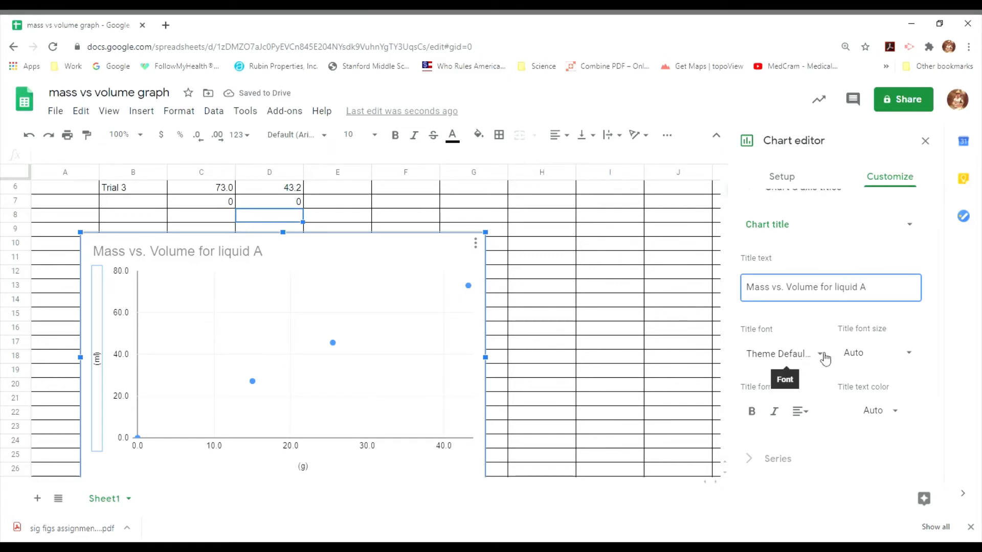
# - Set the chart title's font size to 24 and center the title
pyautogui.click(914, 357)
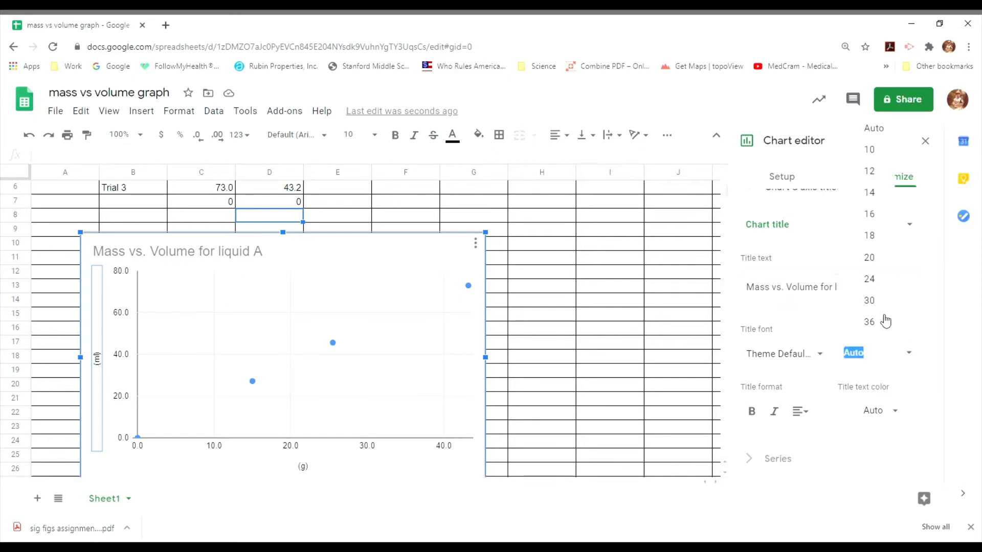
pyautogui.click(872, 258)
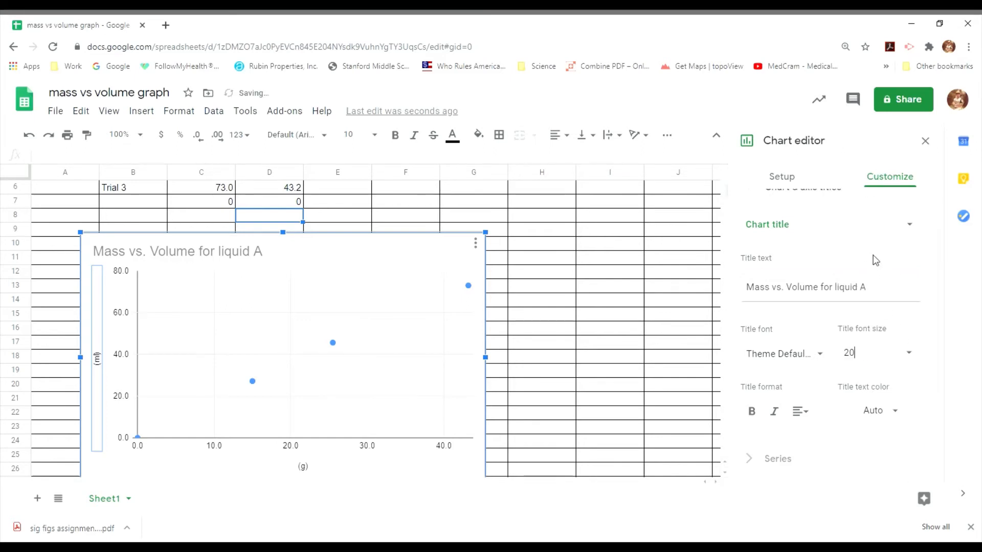
pyautogui.click(915, 356)
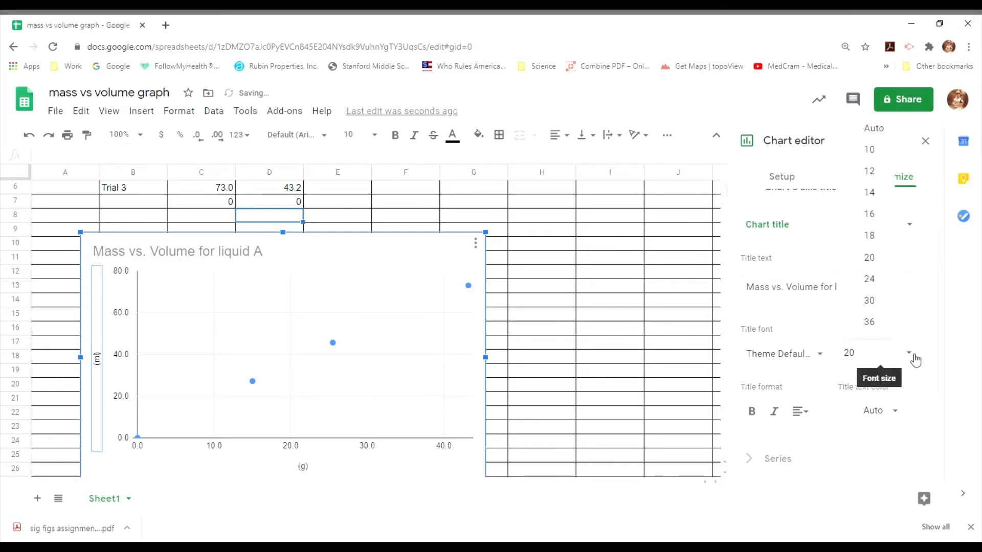
pyautogui.click(874, 287)
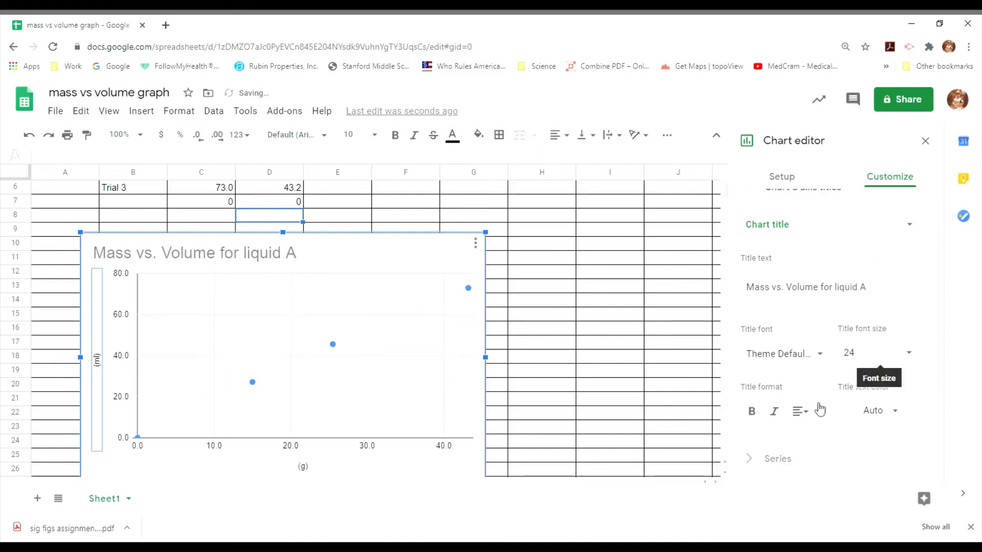
pyautogui.click(801, 412)
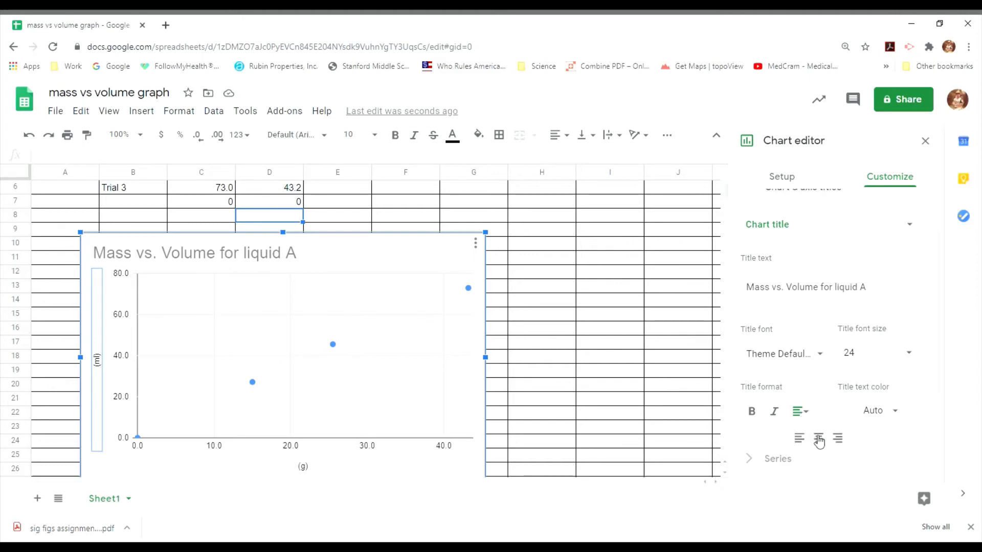
pyautogui.click(817, 438)
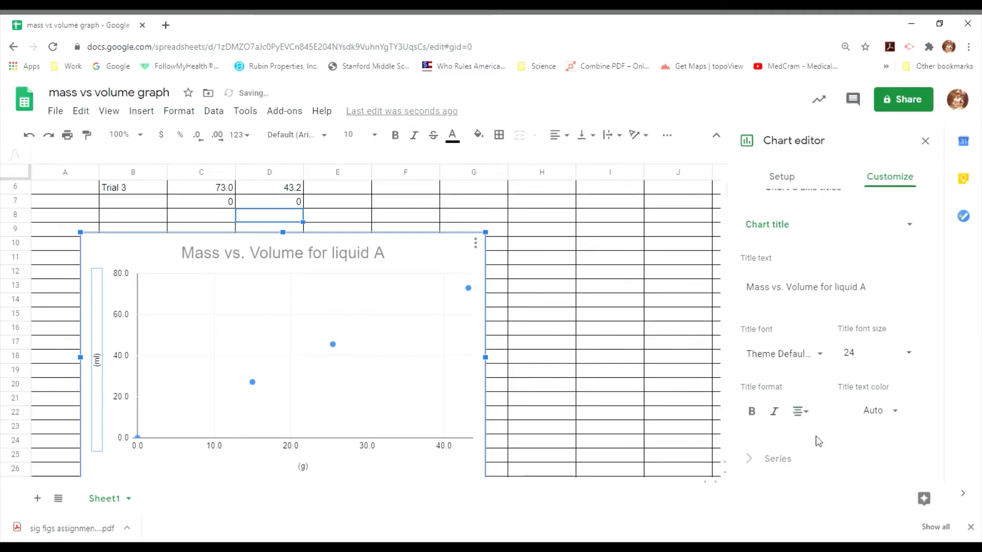
# - Change the chart title's text color to blue
pyautogui.click(895, 411)
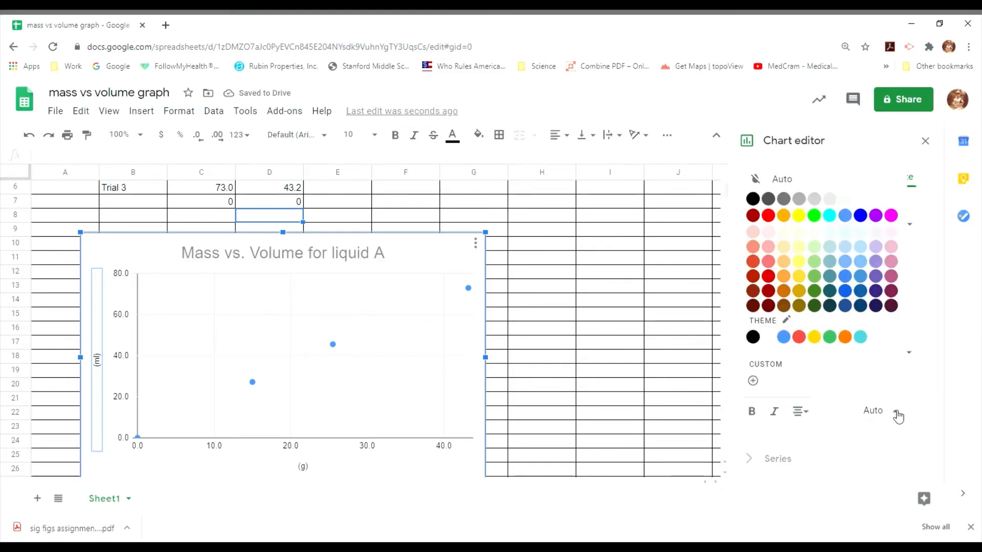
pyautogui.click(860, 216)
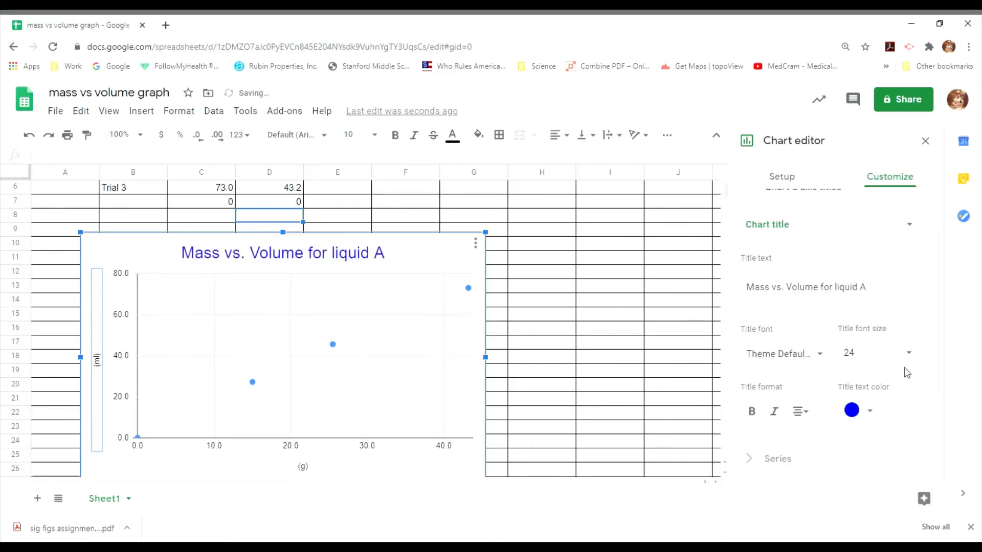
# - Add a chart subtitle reading "subtitle"
pyautogui.moveTo(943, 344)
pyautogui.mouseDown()
pyautogui.moveTo(941, 366)
pyautogui.moveTo(940, 345)
pyautogui.mouseUp()
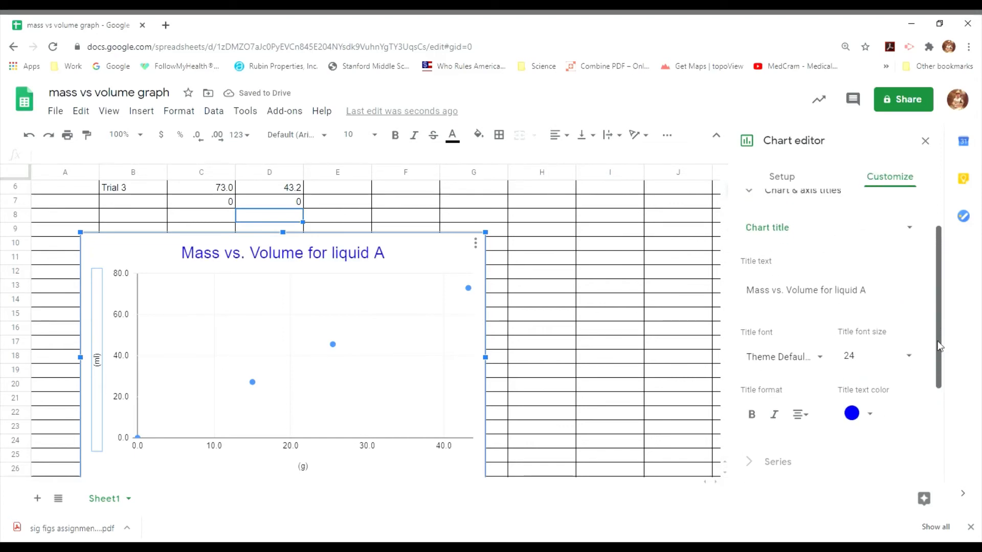
pyautogui.click(909, 230)
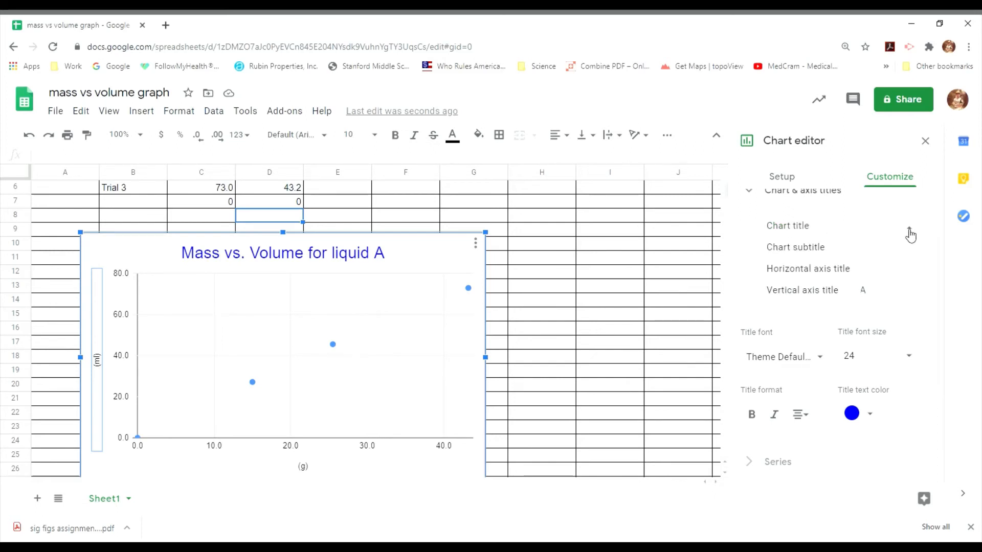
pyautogui.click(816, 250)
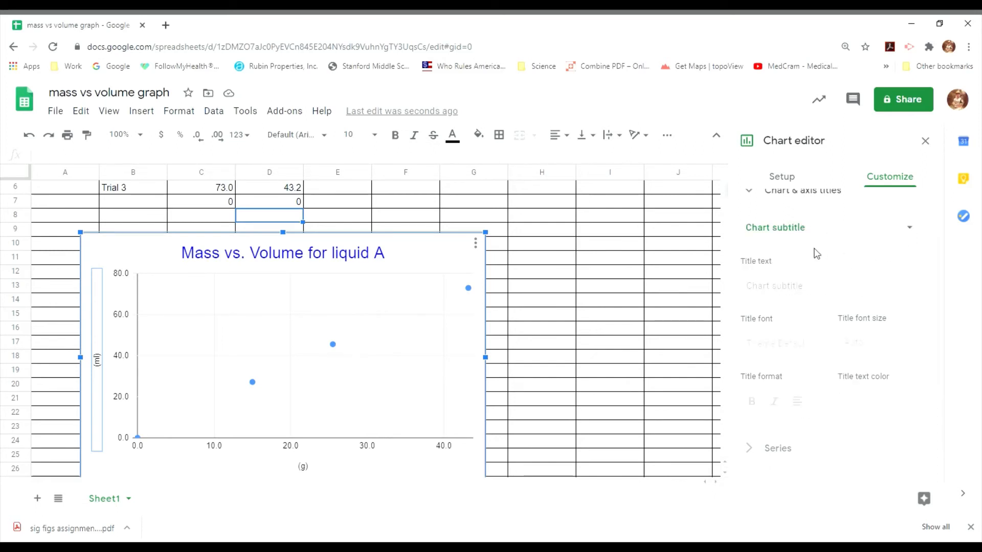
pyautogui.click(809, 293)
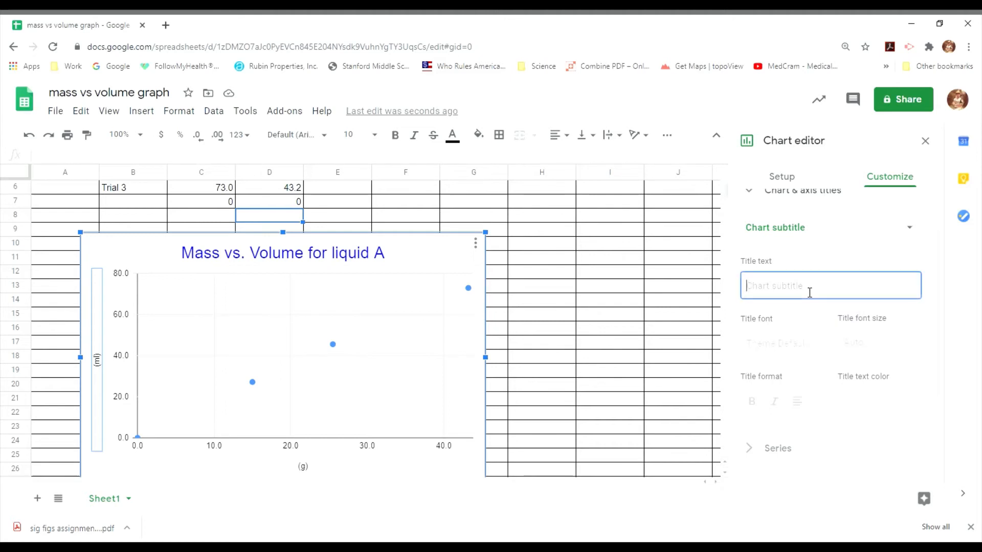
pyautogui.write('subtitle')
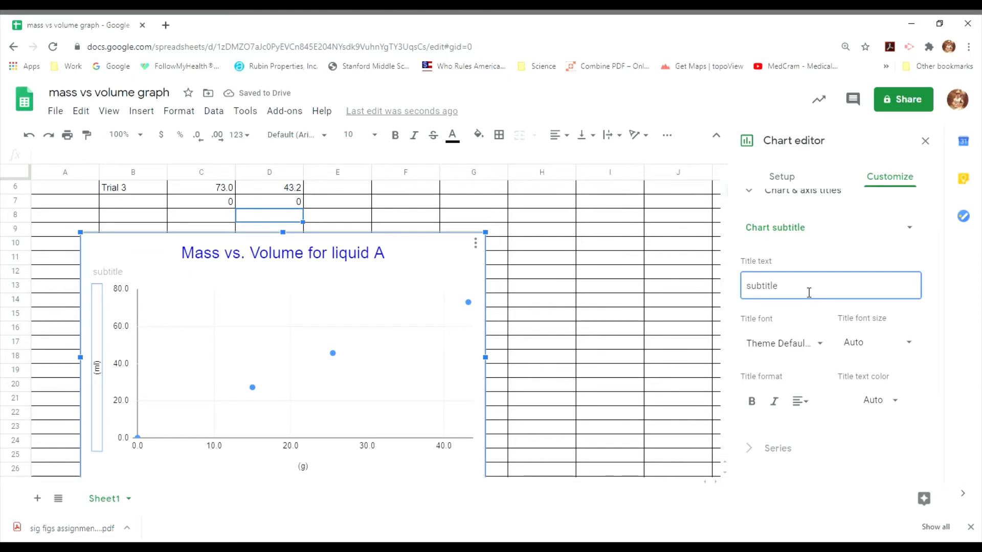
pyautogui.click(806, 260)
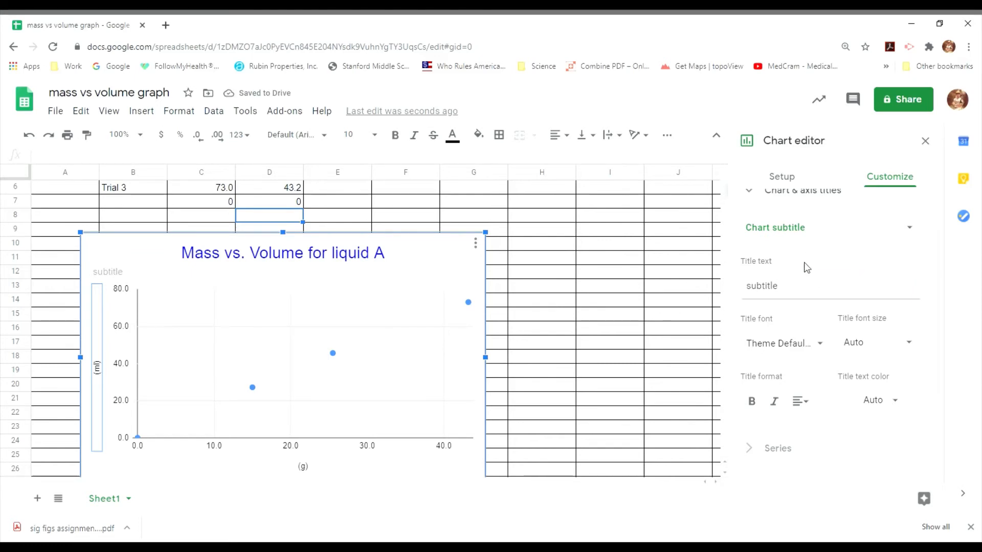
# - Center the chart subtitle and make it bold
pyautogui.click(801, 407)
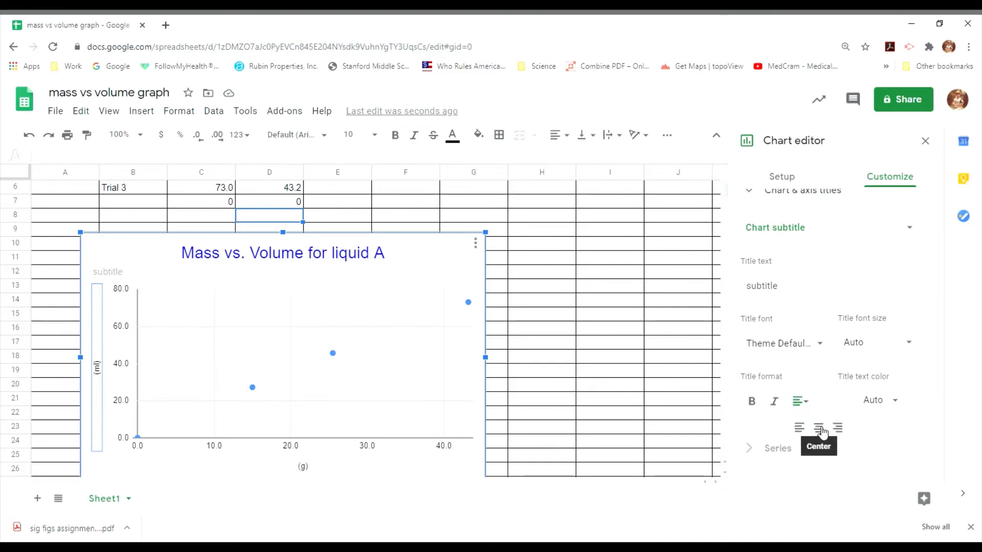
pyautogui.click(816, 428)
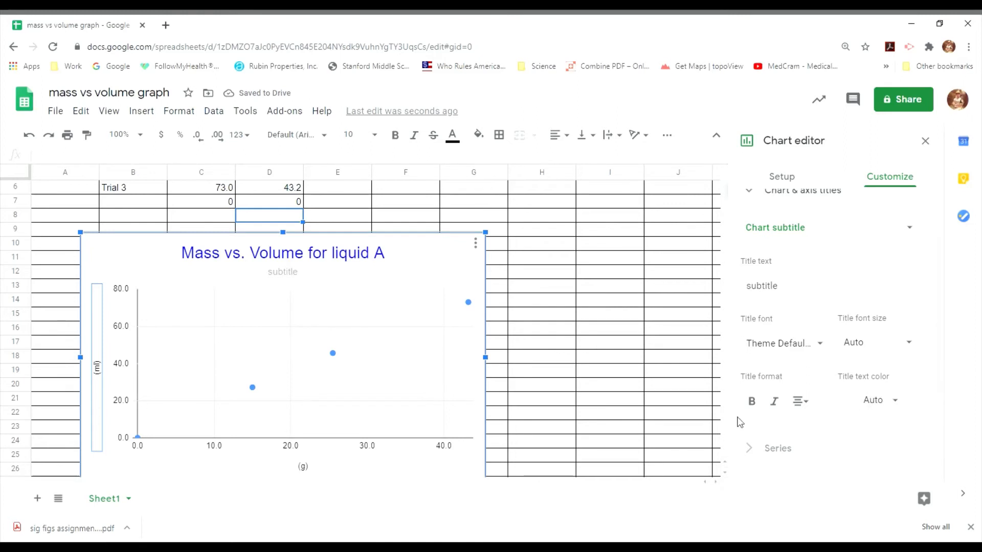
pyautogui.click(752, 403)
# - Replace the horizontal axis title with "Volume (ml)"
pyautogui.moveTo(938, 276); pyautogui.dragTo(940, 311)
pyautogui.scroll(3, 892, 270)
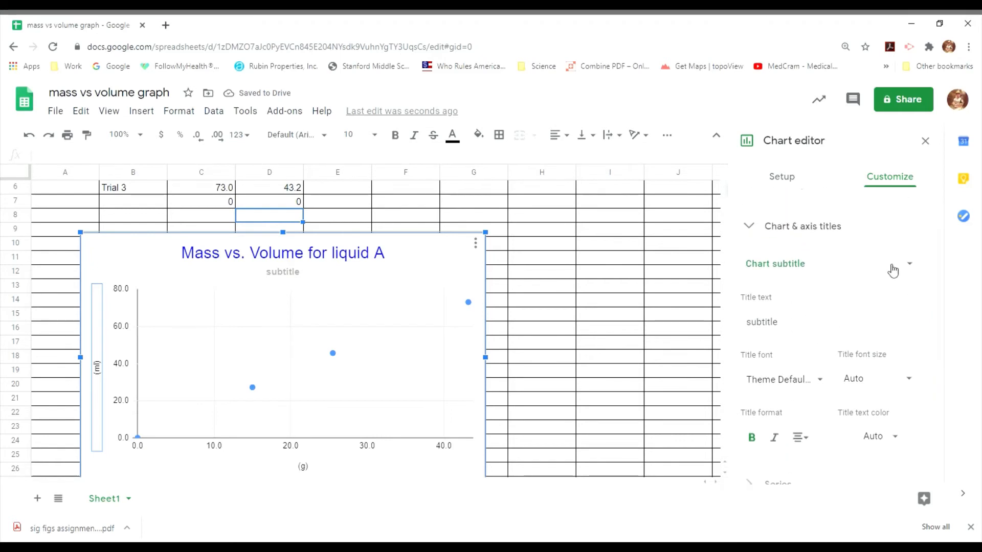
pyautogui.click(905, 266)
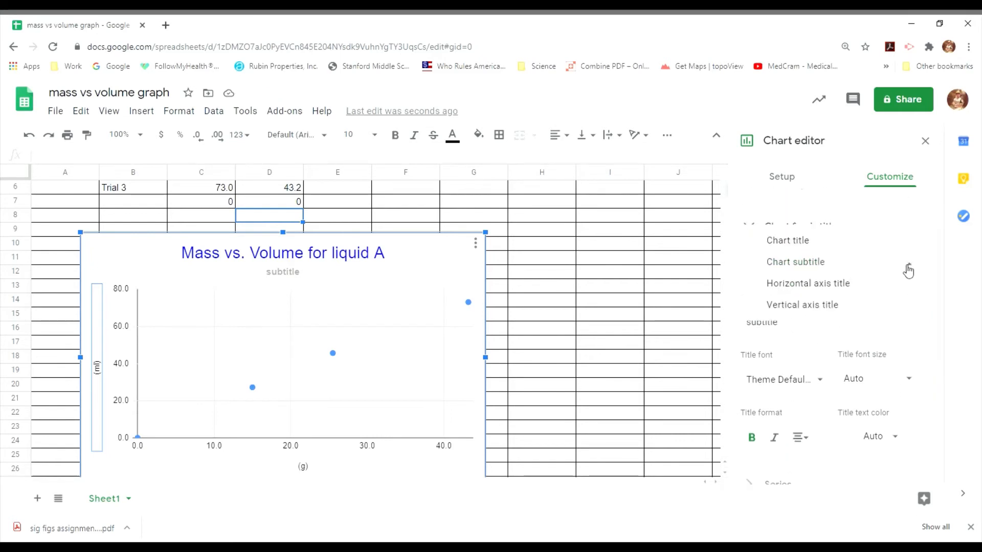
pyautogui.click(820, 292)
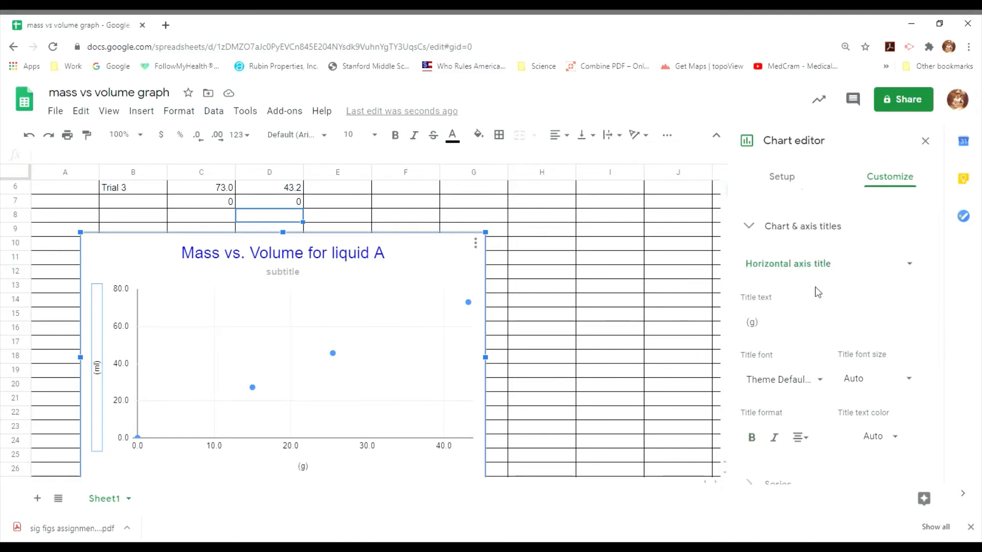
pyautogui.click(809, 331)
pyautogui.press('BackSpace')
pyautogui.press('BackSpace')
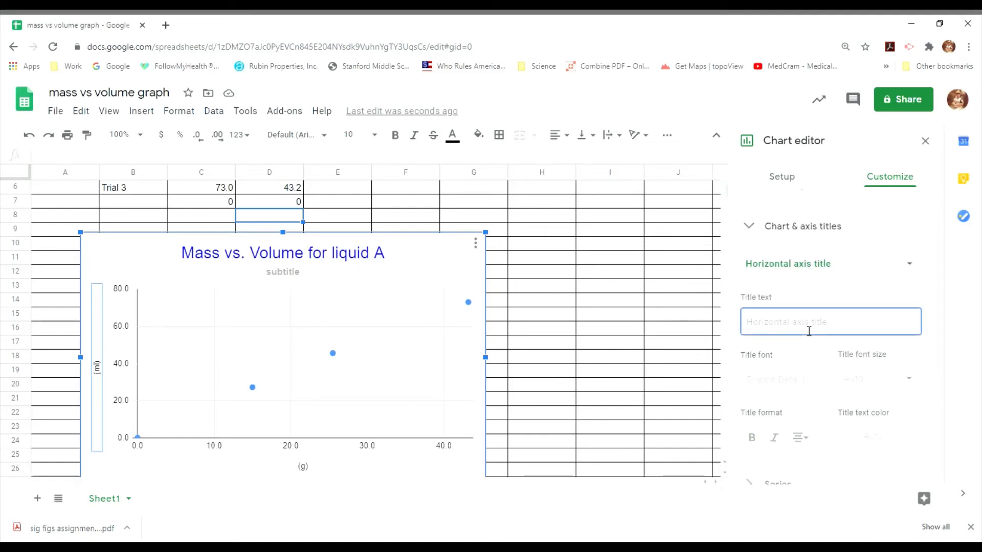
pyautogui.write('Volu')
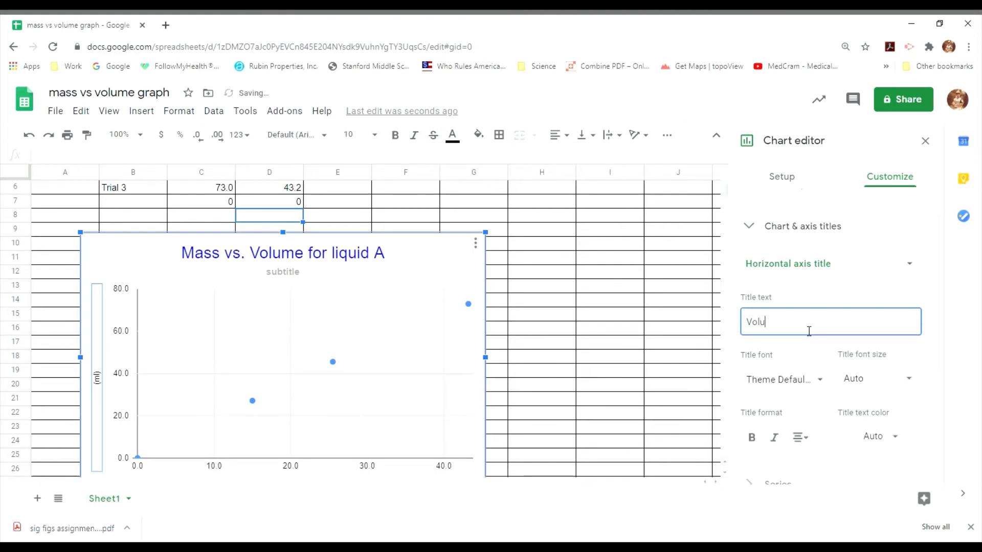
pyautogui.write('me (ml')
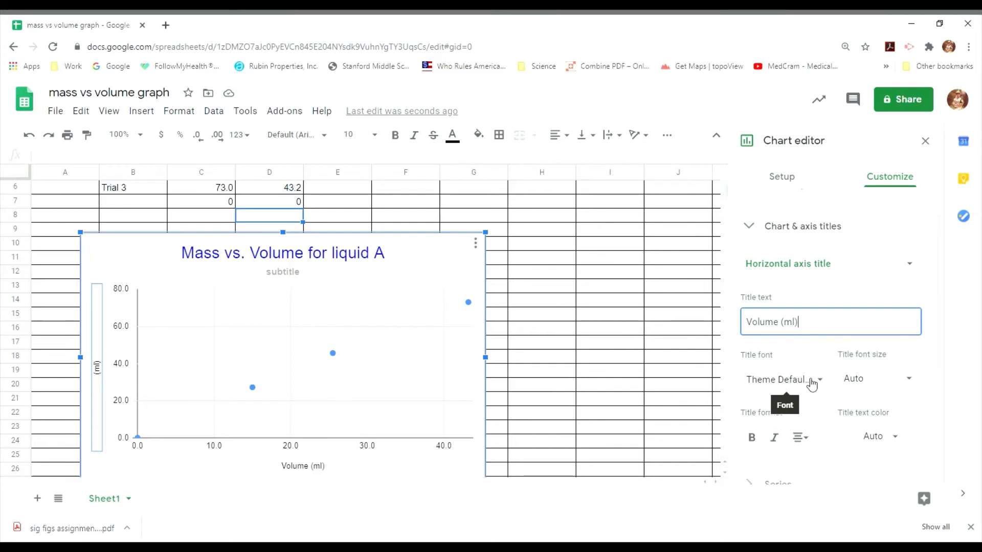
# - Replace the vertical axis title with "Mass (g)" and make it bold
pyautogui.click(902, 268)
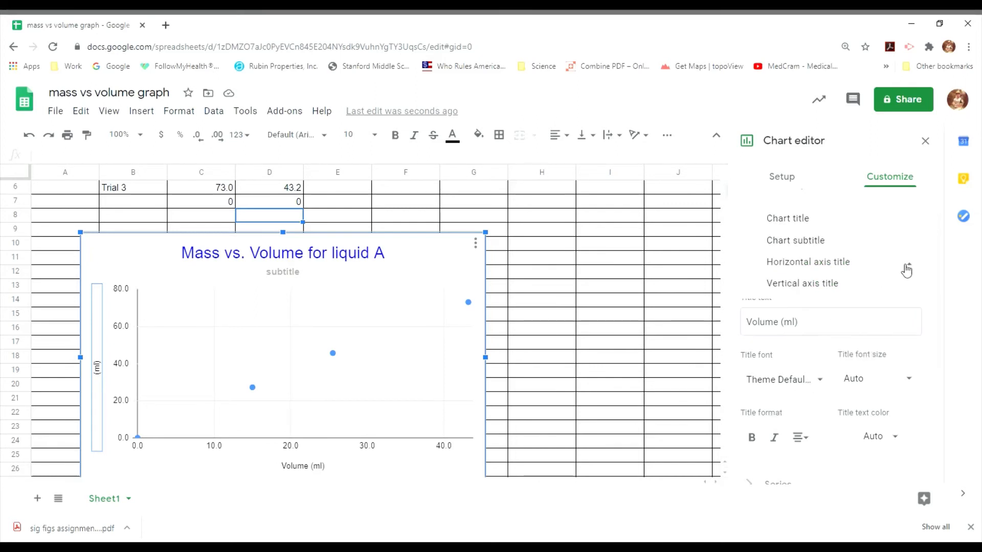
pyautogui.click(798, 291)
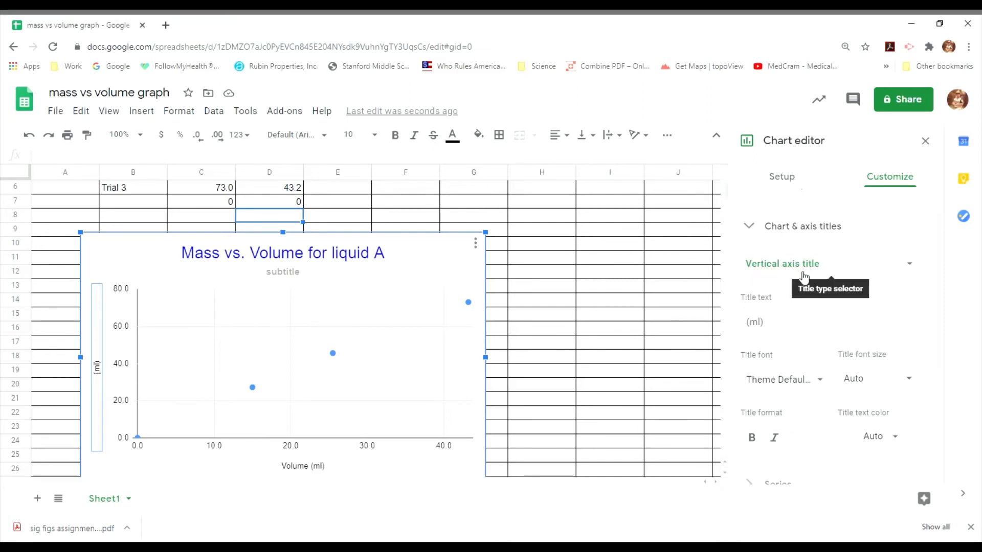
pyautogui.tripleClick(752, 330)
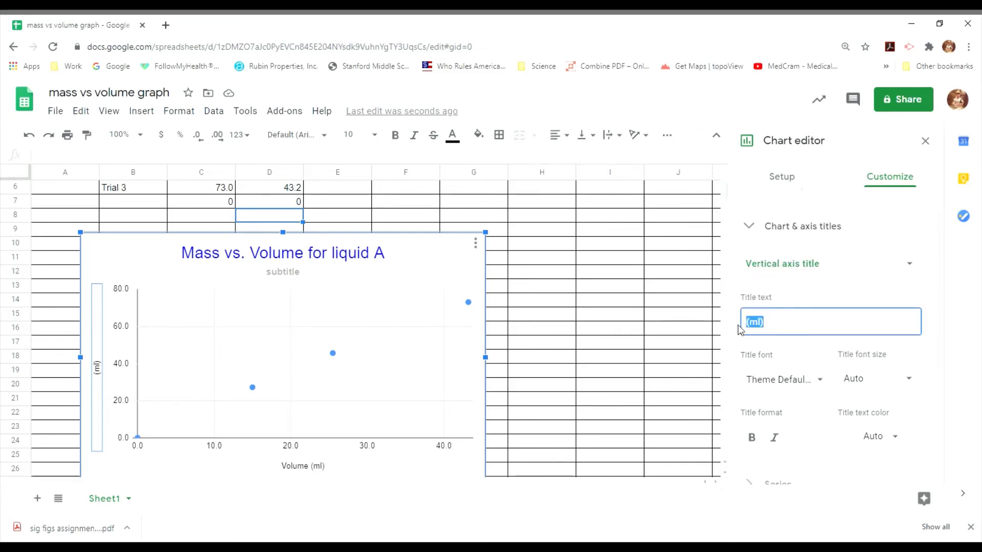
pyautogui.write('Mass')
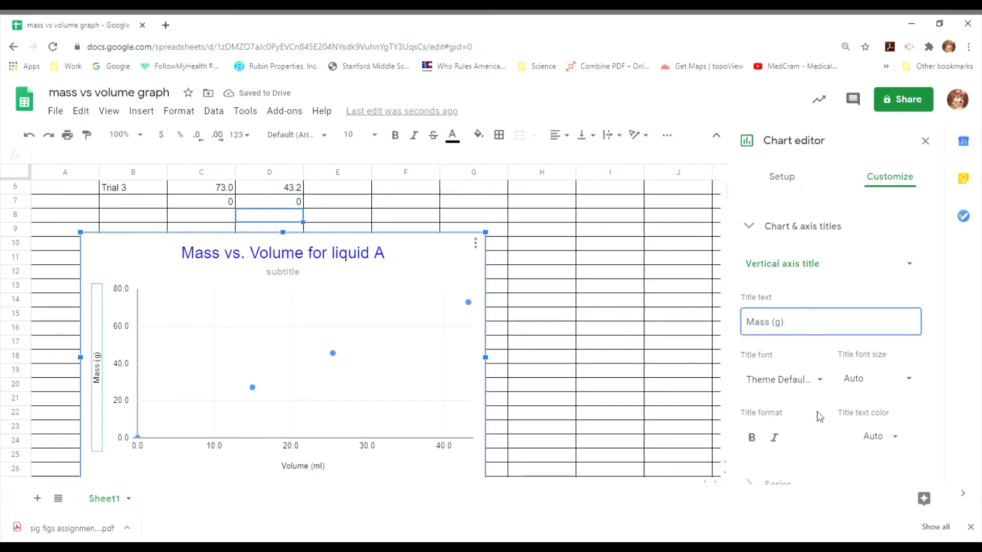
pyautogui.click(750, 438)
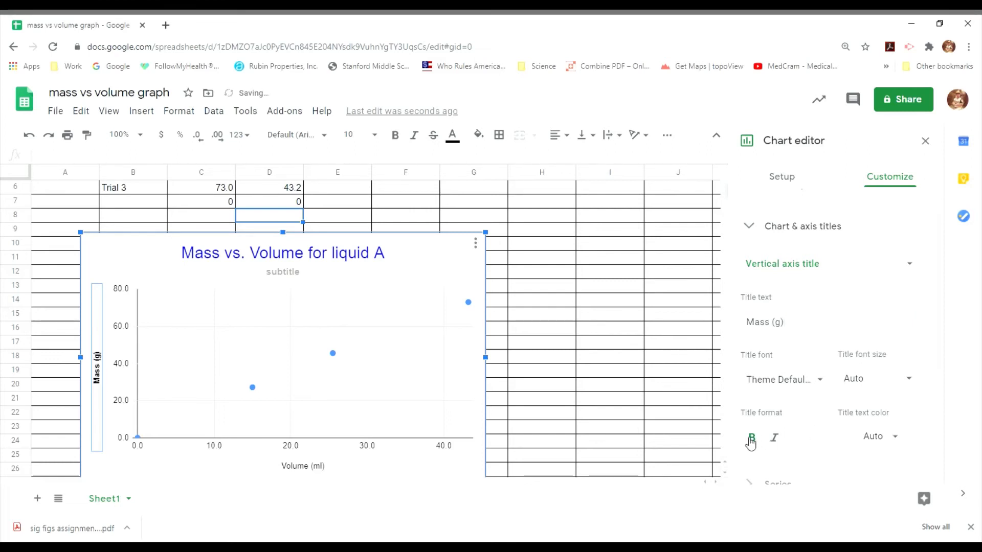
# - Make the horizontal axis title bold to match the vertical one
pyautogui.click(906, 263)
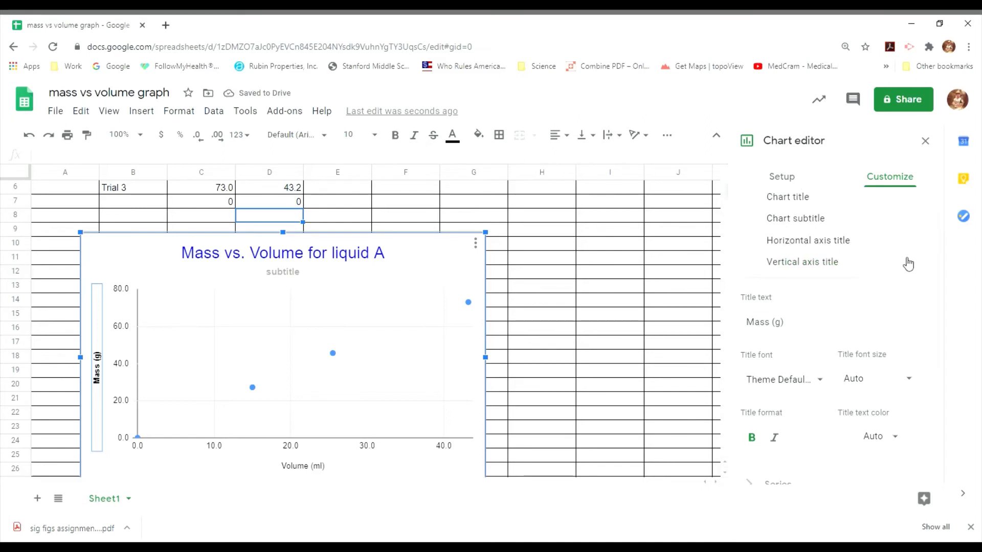
pyautogui.click(839, 242)
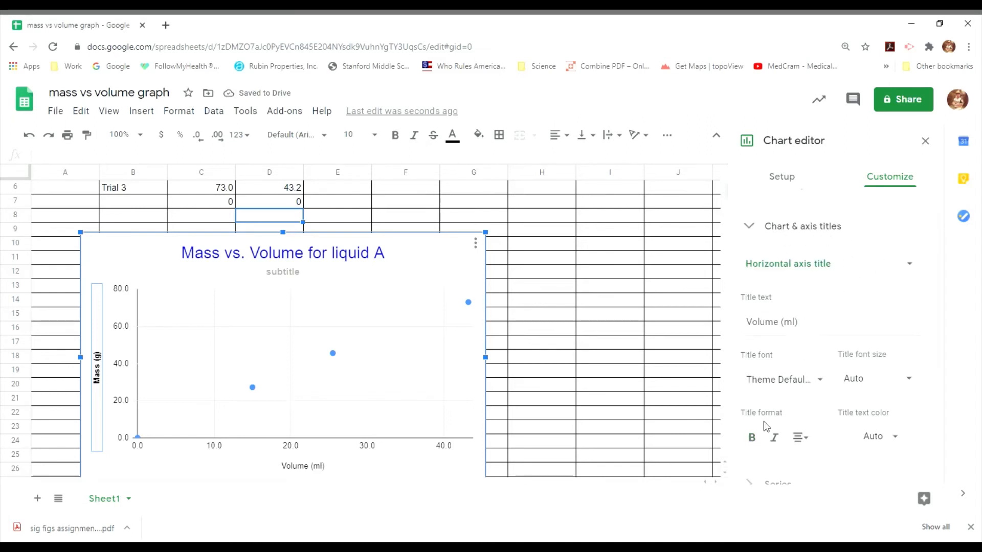
pyautogui.click(755, 446)
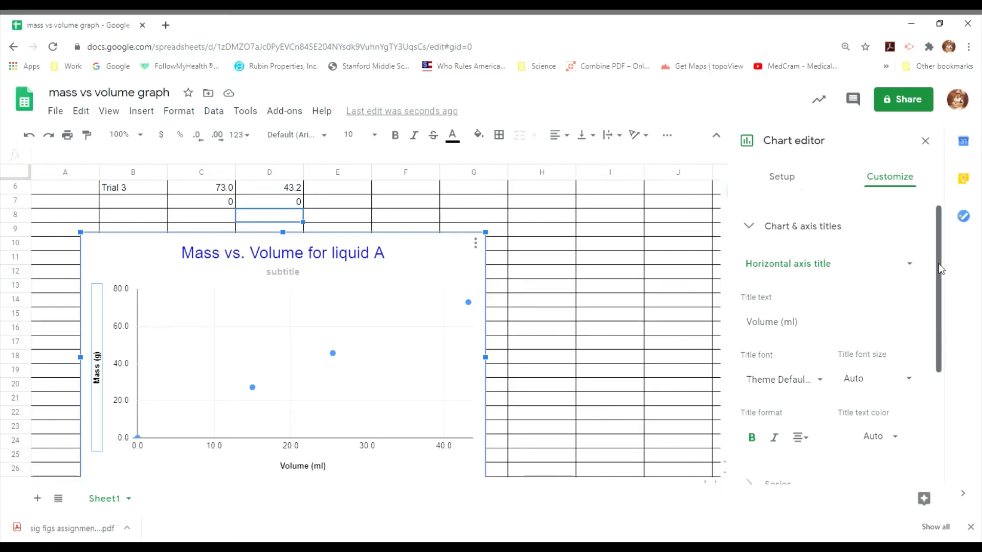
pyautogui.moveTo(938, 262); pyautogui.dragTo(938, 279)
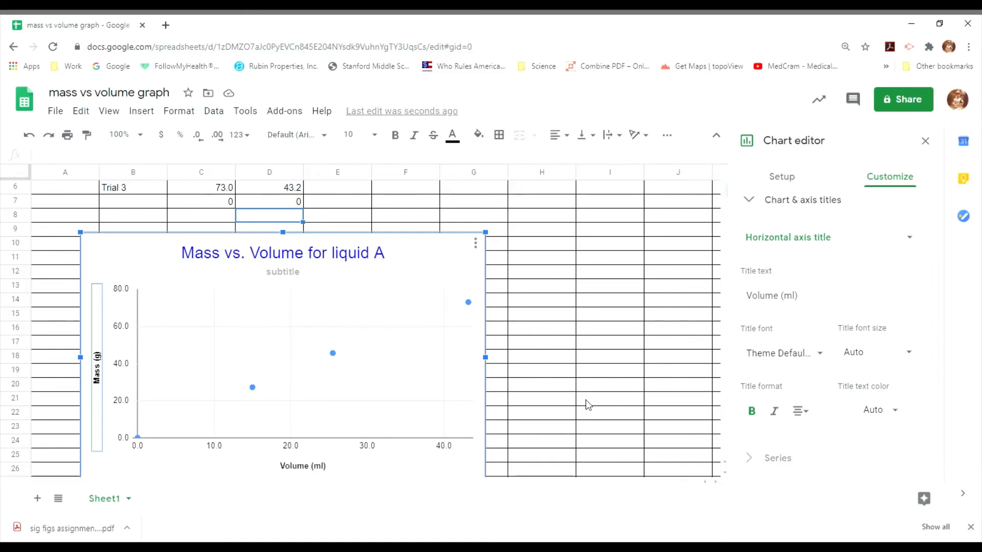
# - Enlarge the chart from its lower-right corner so it extends to about column J and row 36
pyautogui.scroll(-3, 585, 401)
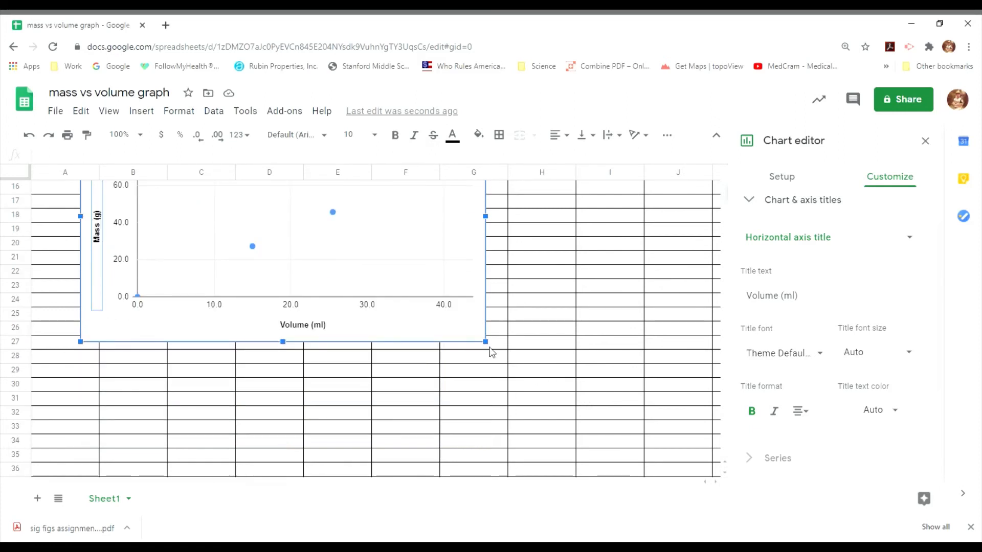
pyautogui.moveTo(489, 345); pyautogui.dragTo(678, 477)
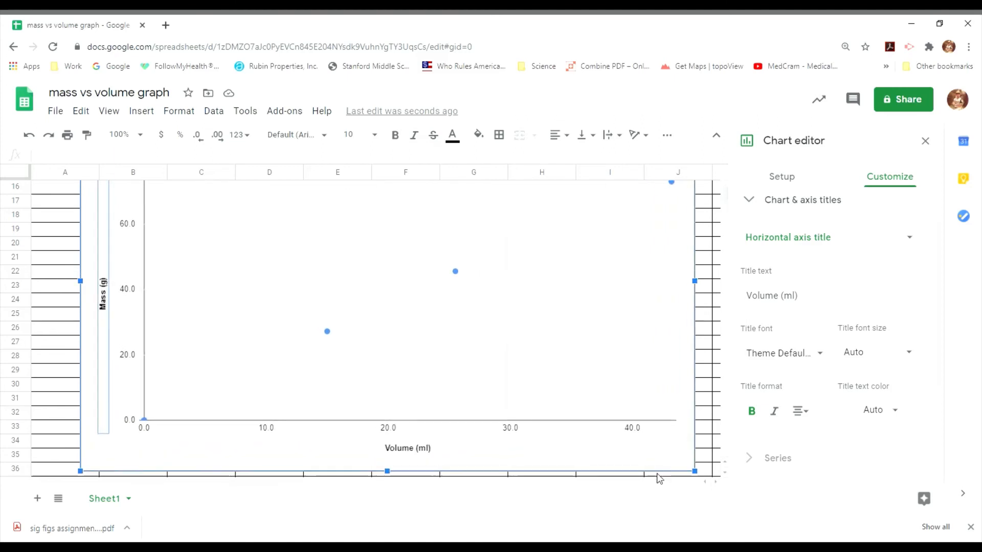
pyautogui.scroll(3, 722, 195)
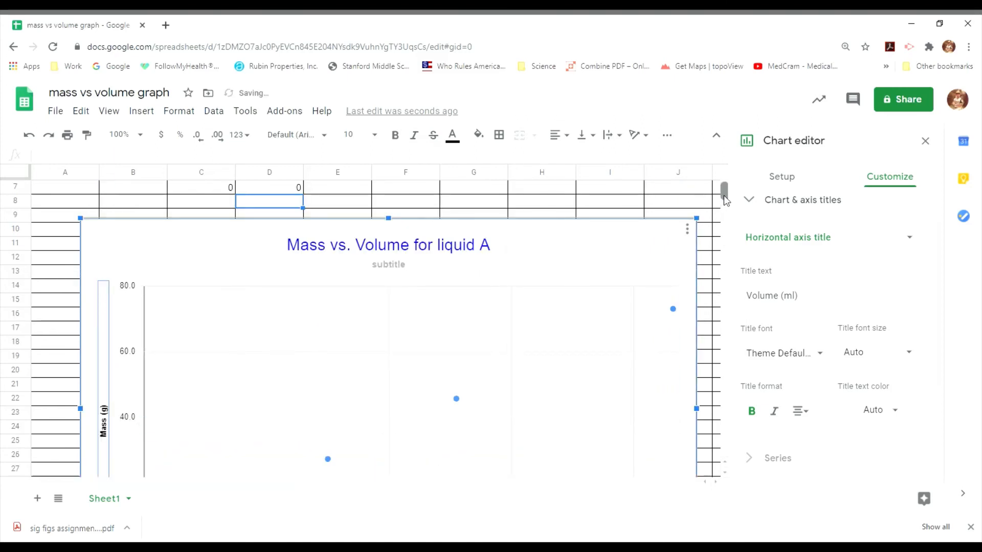
pyautogui.scroll(-4, 723, 195)
pyautogui.scroll(3, 726, 203)
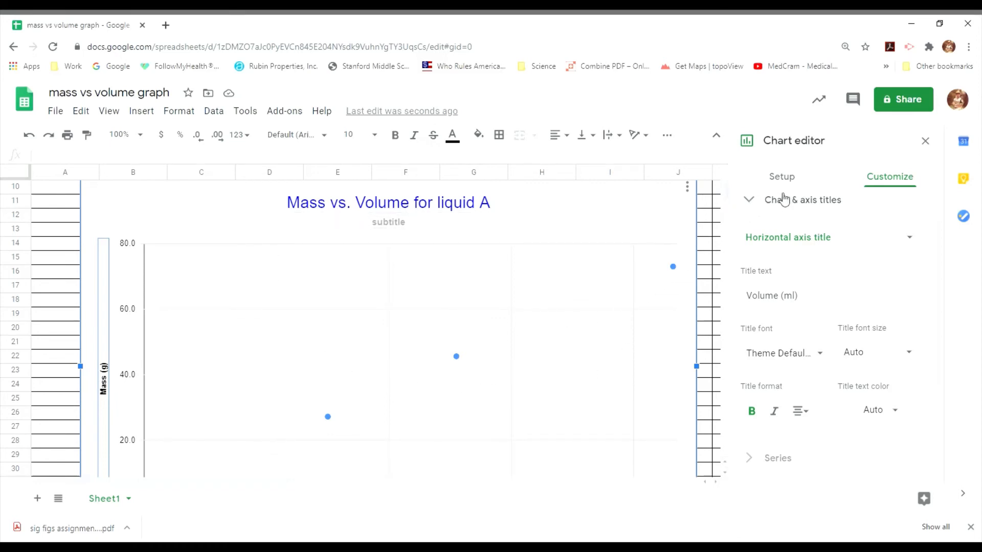
# - Color the points of Data series 1 red and assign the series to the right axis
pyautogui.click(754, 203)
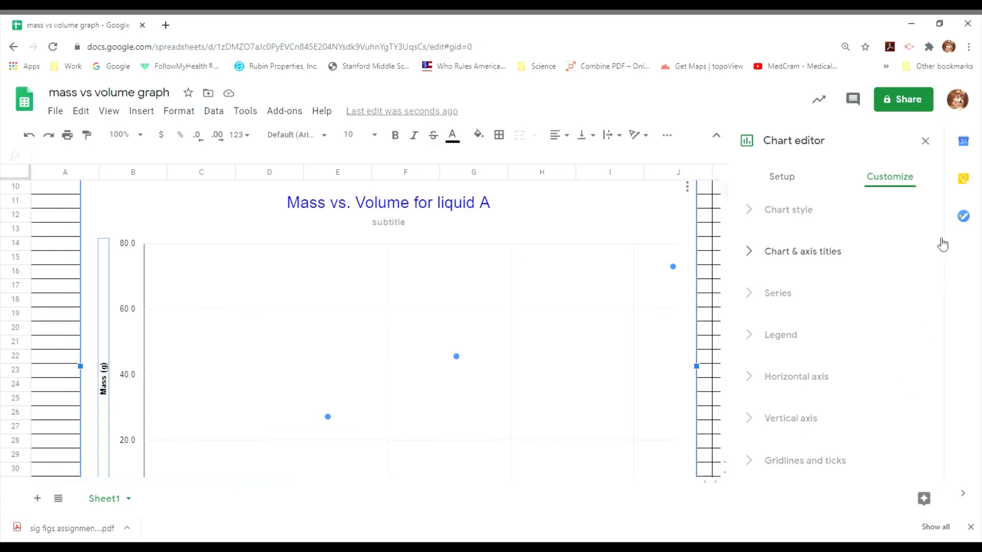
pyautogui.click(778, 294)
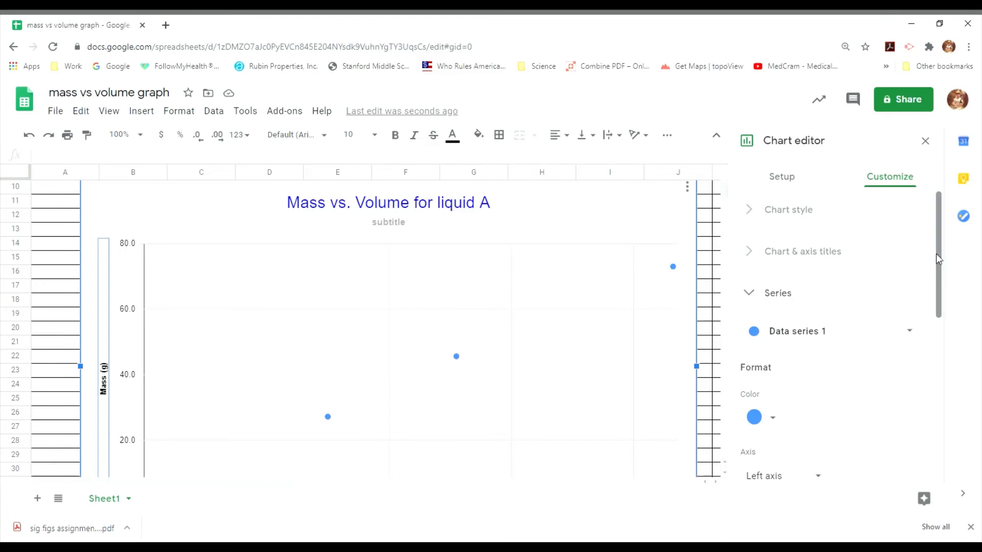
pyautogui.moveTo(937, 254); pyautogui.dragTo(937, 288)
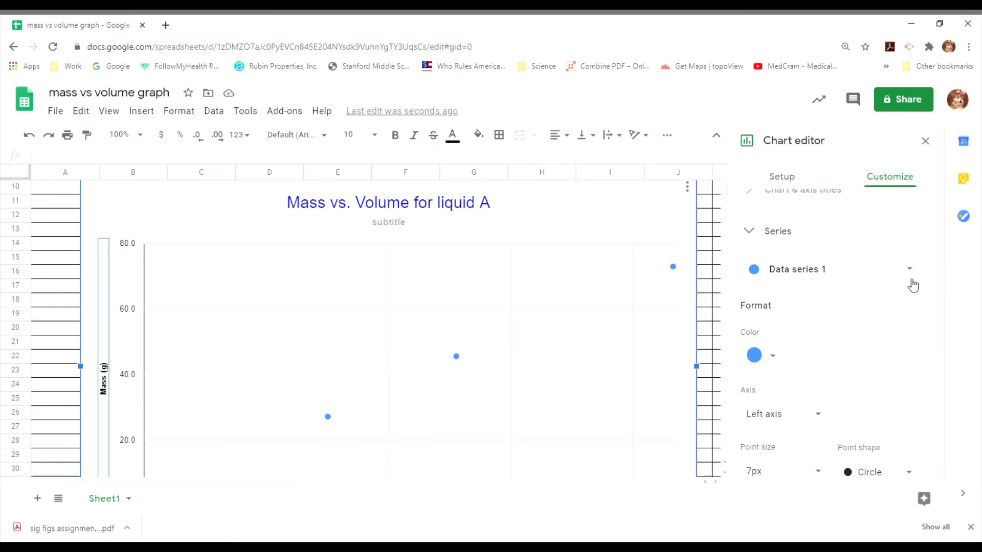
pyautogui.moveTo(942, 282); pyautogui.dragTo(937, 313)
pyautogui.click(775, 287)
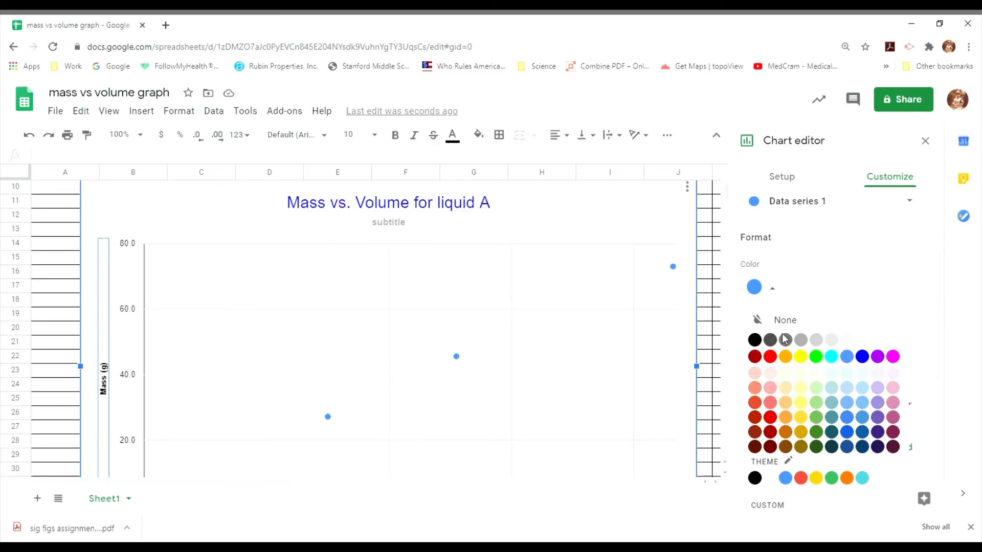
pyautogui.click(770, 357)
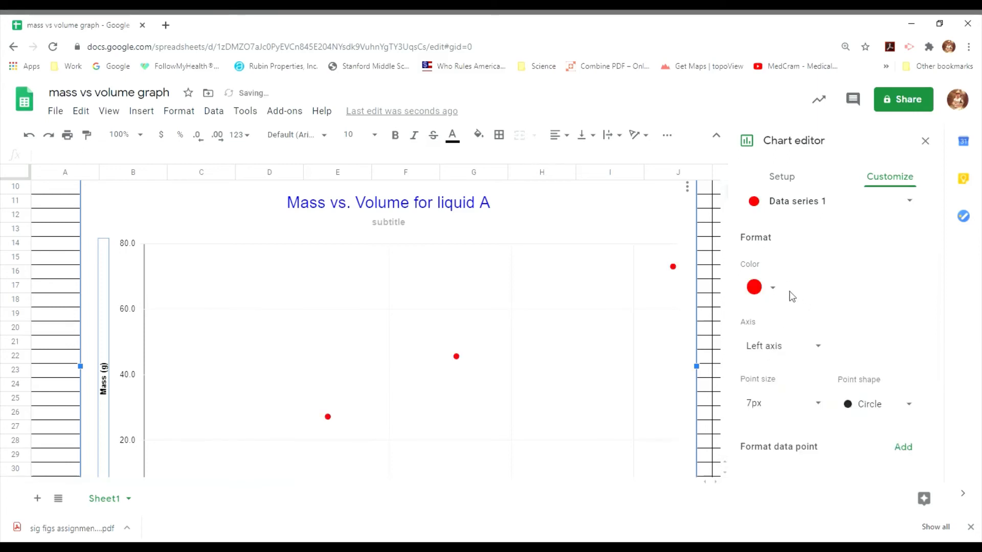
pyautogui.click(824, 357)
pyautogui.click(804, 364)
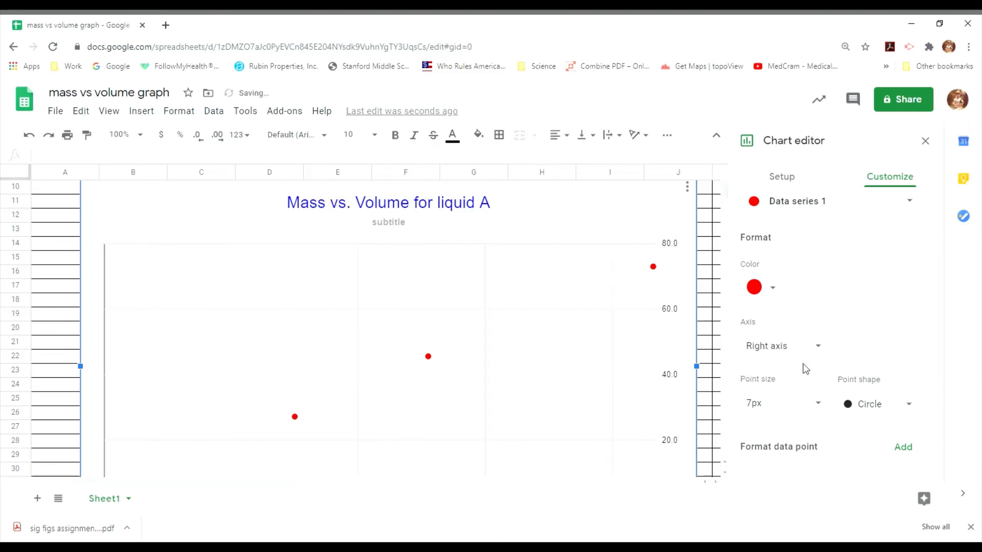
# - Assign Data series 1 to the left axis
pyautogui.click(821, 347)
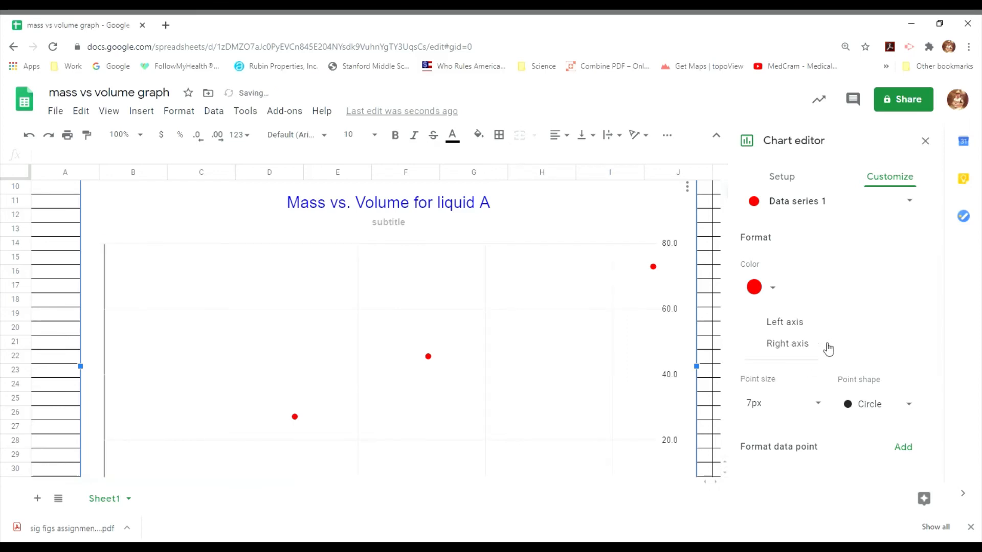
pyautogui.click(799, 322)
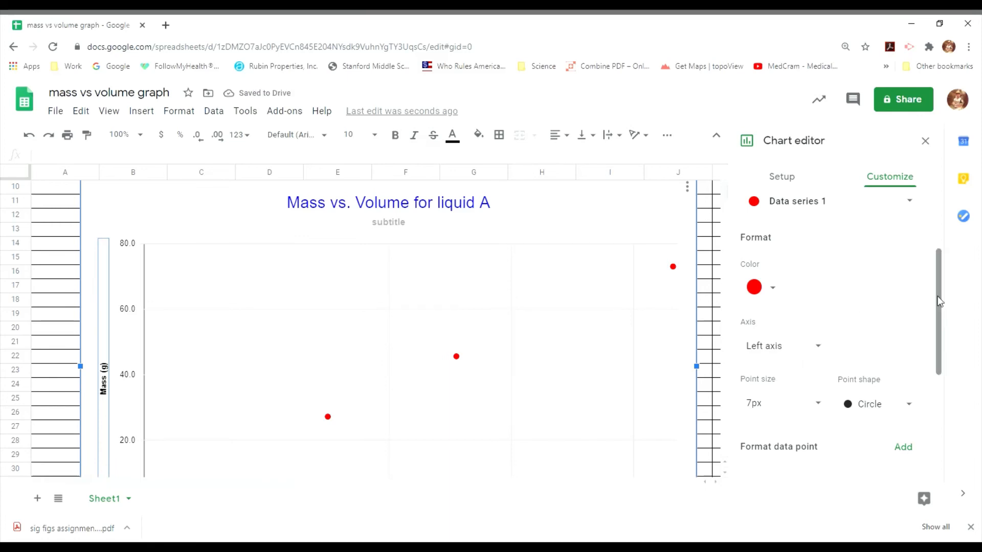
# - Try the triangle and star point shapes for Data series 1, and restore the circle shape
pyautogui.moveTo(938, 295); pyautogui.dragTo(940, 337)
pyautogui.click(912, 332)
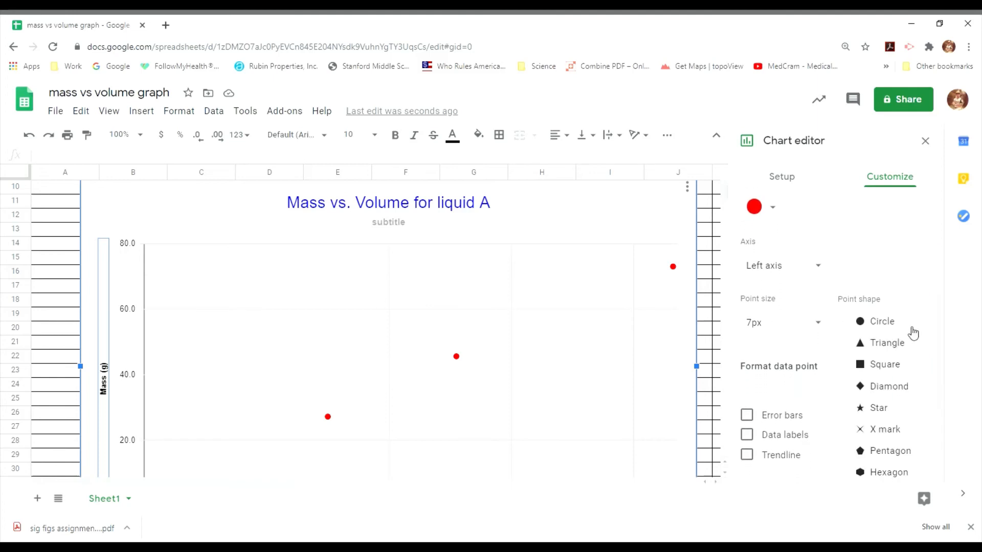
pyautogui.click(896, 342)
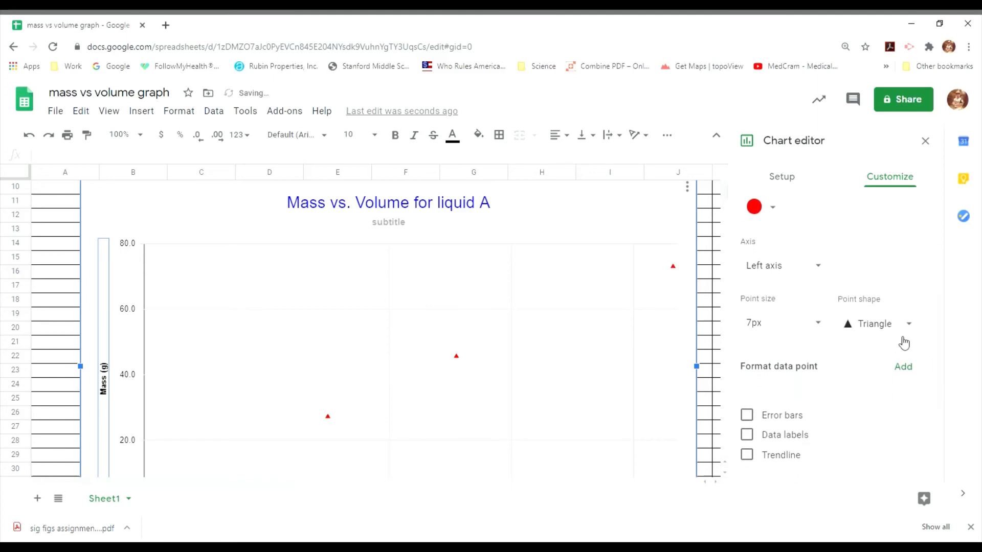
pyautogui.click(907, 327)
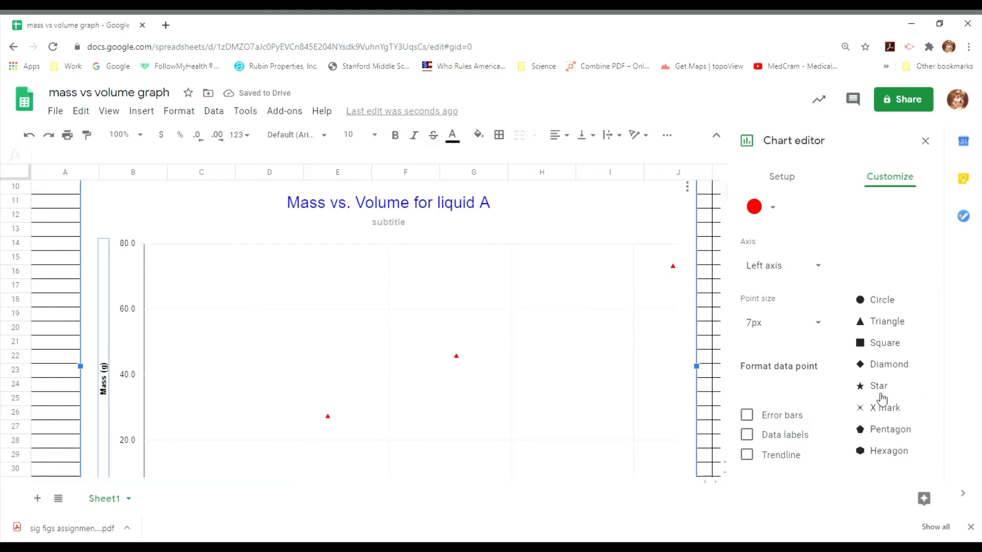
pyautogui.click(877, 387)
pyautogui.click(905, 327)
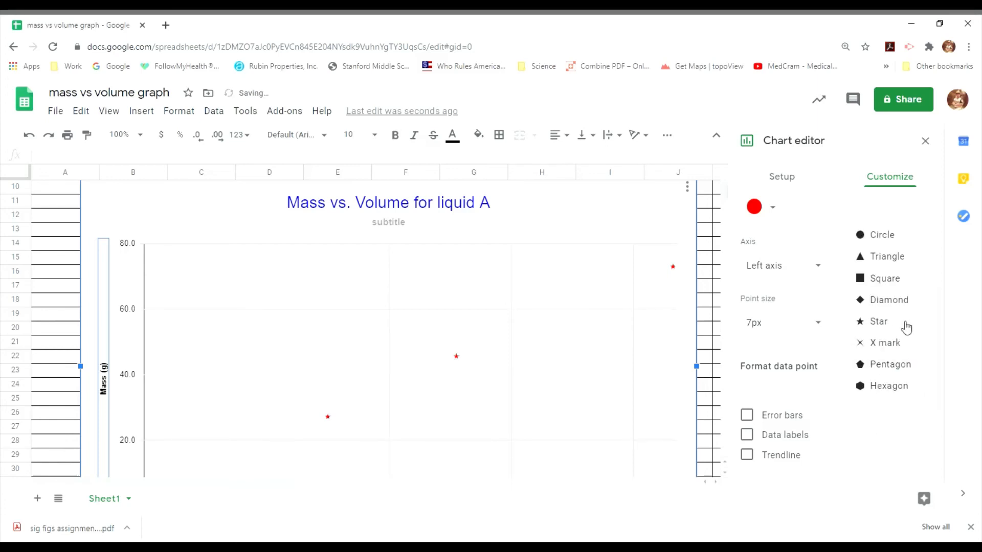
pyautogui.click(882, 236)
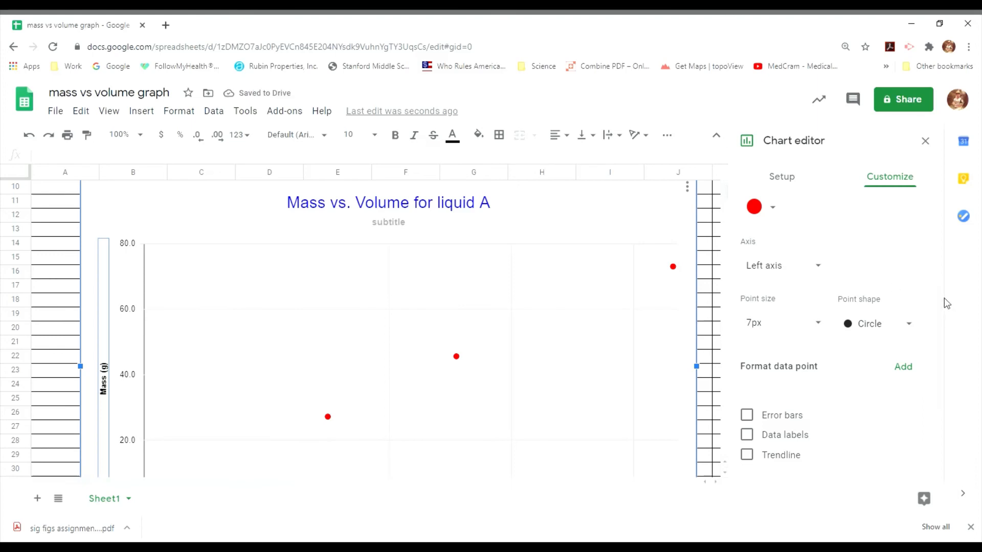
# - Add a trendline to Data series 1 of the scatter chart
pyautogui.scroll(1, 938, 291)
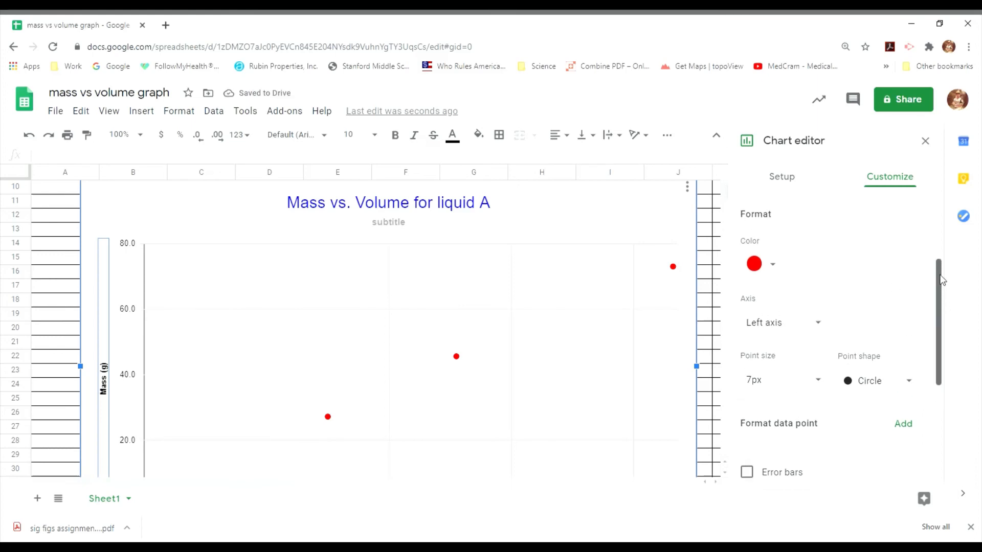
pyautogui.moveTo(942, 279); pyautogui.dragTo(943, 357)
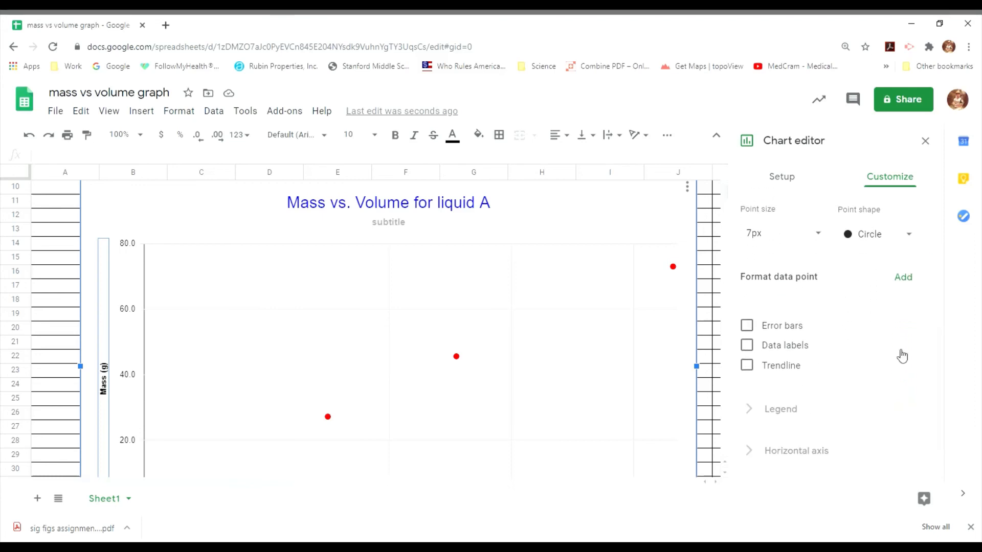
pyautogui.click(747, 366)
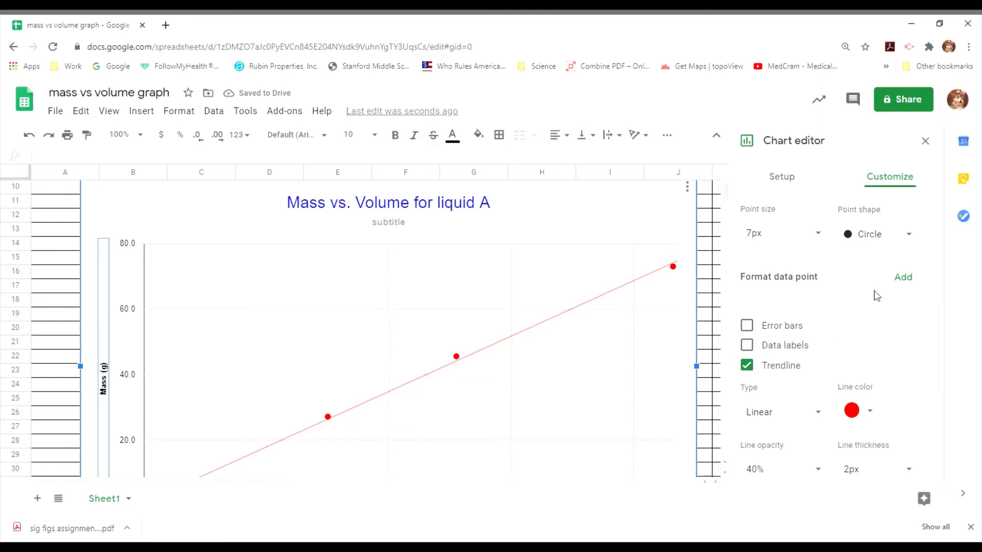
# - Set the trendline's label to Use Equation so the chart legend shows the line's formula
pyautogui.moveTo(937, 307); pyautogui.dragTo(935, 315)
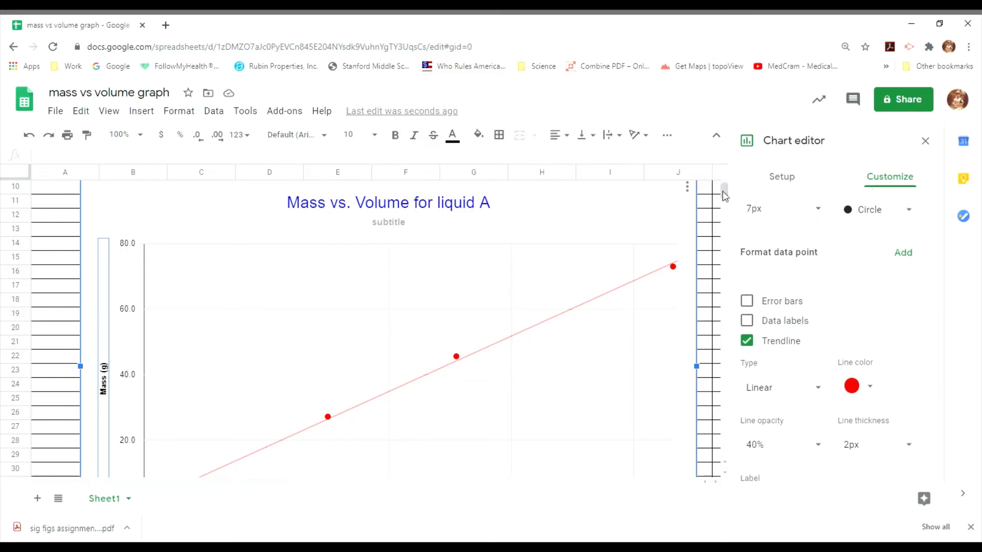
pyautogui.scroll(-3, 723, 199)
pyautogui.scroll(6, 724, 197)
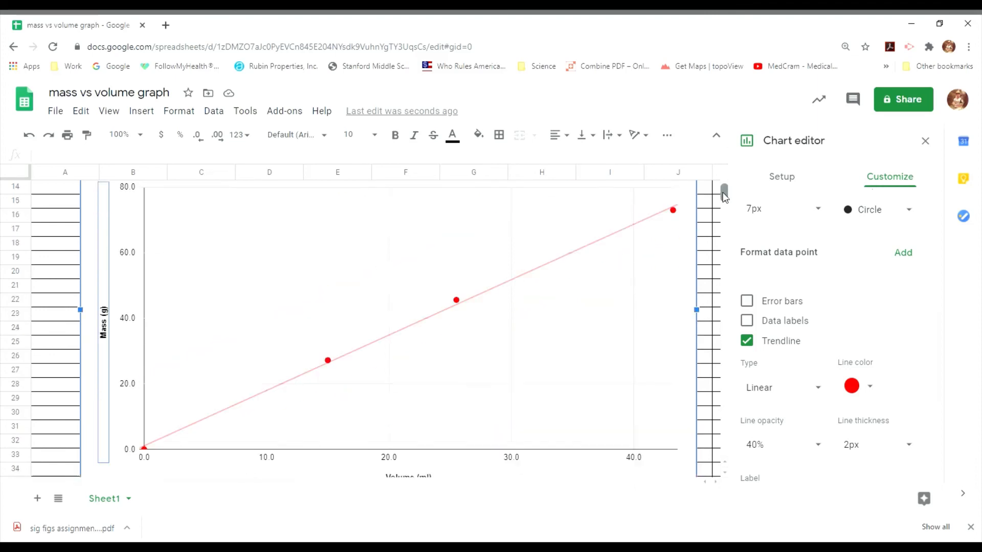
pyautogui.scroll(-5, 724, 197)
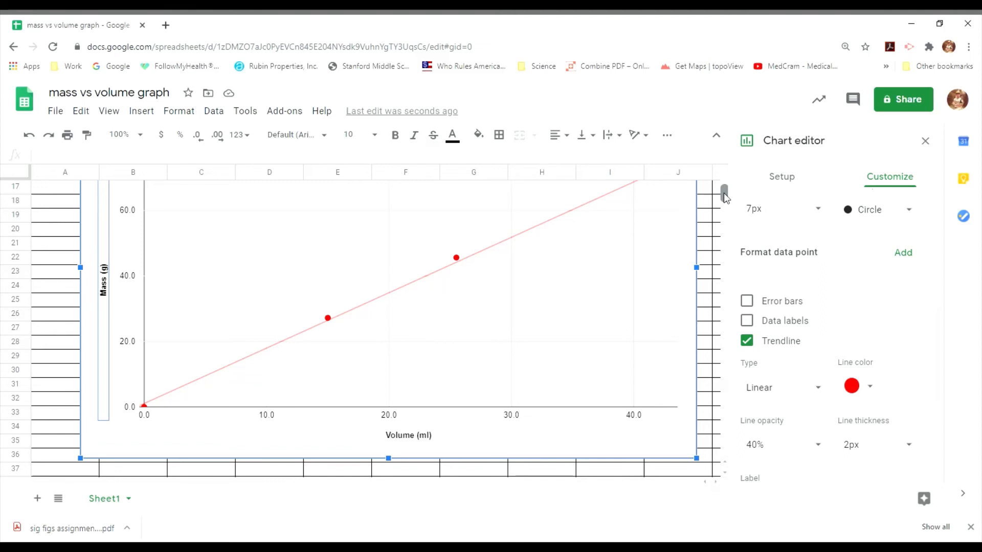
pyautogui.scroll(2, 723, 194)
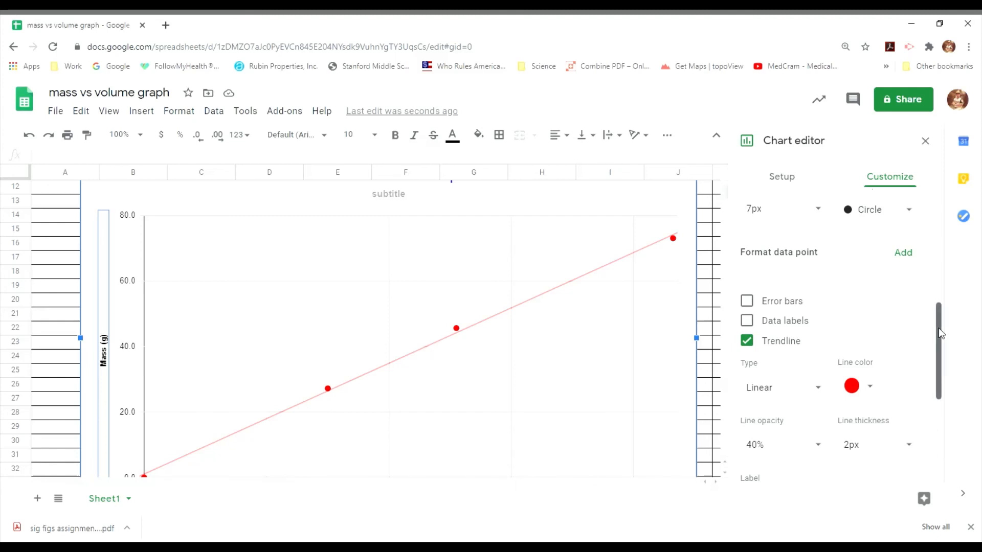
pyautogui.moveTo(938, 327); pyautogui.dragTo(935, 377)
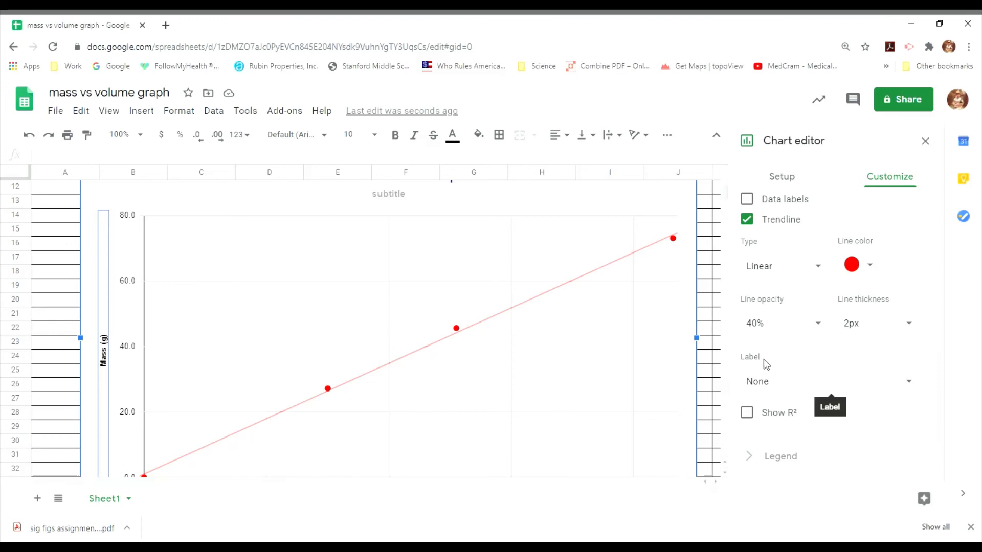
pyautogui.click(914, 388)
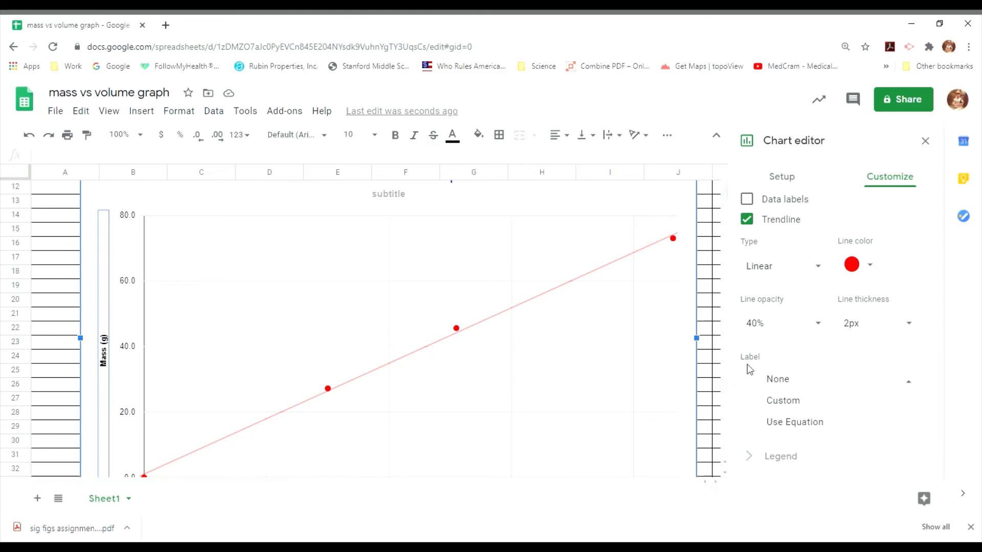
pyautogui.click(786, 424)
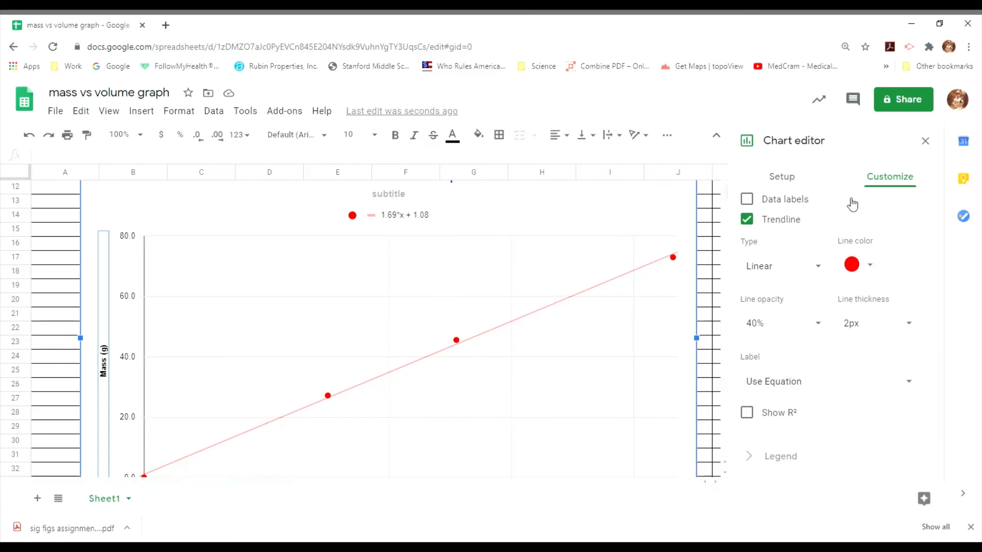
# - Leave the chart editor and select cells A1:J37, covering the data table and the whole chart
pyautogui.click(699, 234)
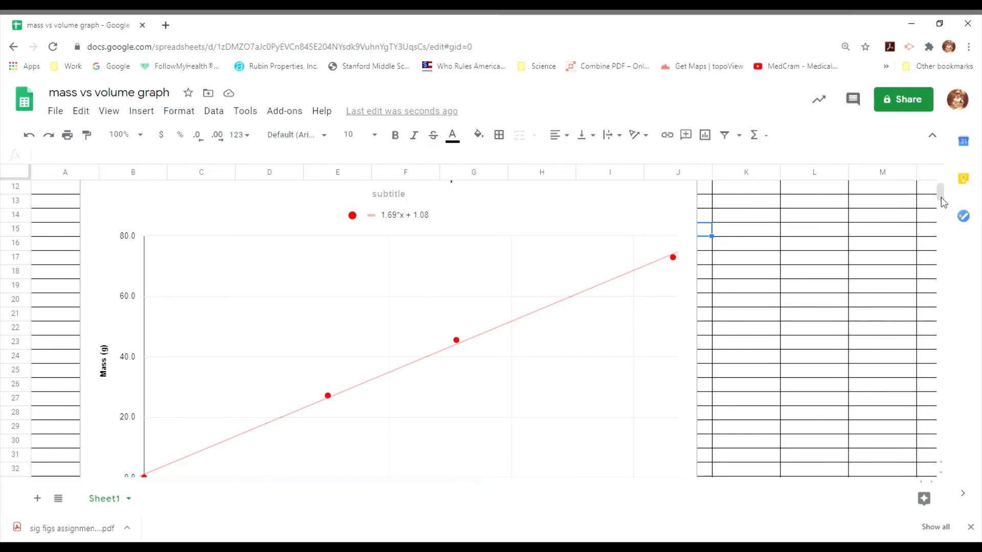
pyautogui.moveTo(940, 198); pyautogui.dragTo(941, 191)
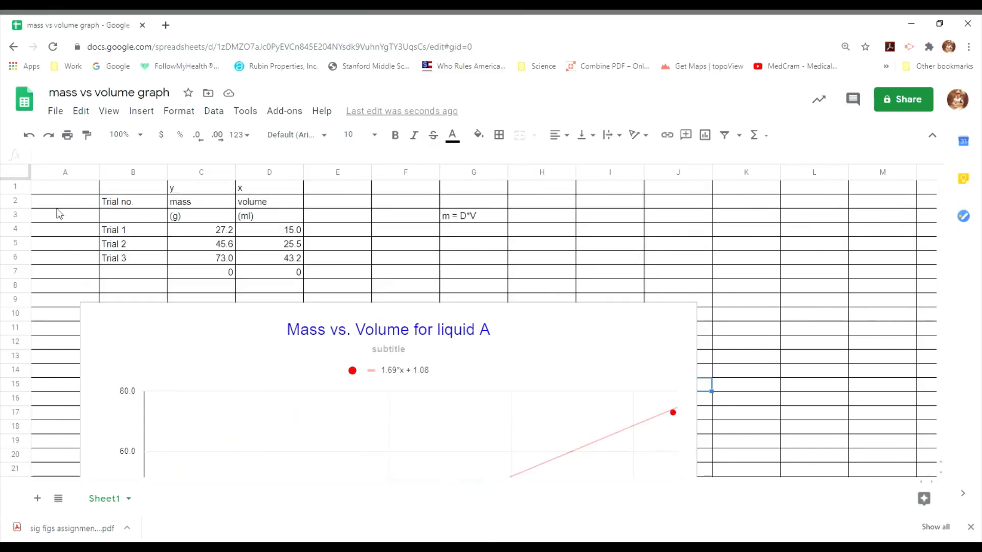
pyautogui.click(129, 188)
pyautogui.moveTo(127, 186); pyautogui.dragTo(704, 383)
pyautogui.moveTo(71, 193); pyautogui.dragTo(693, 434)
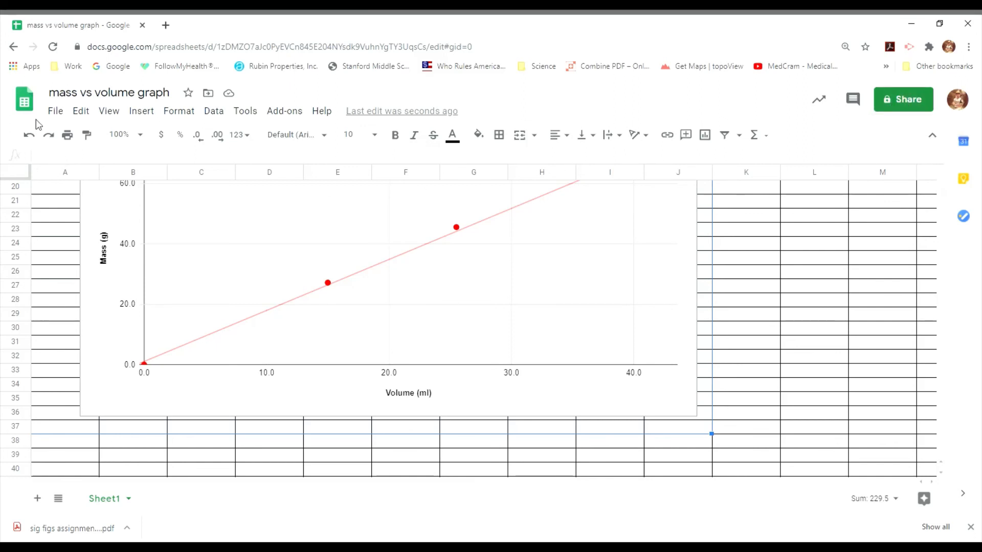
# - Start downloading the spreadsheet as a PDF document and limit the export to the selected cells (A1:J37)
pyautogui.click(56, 112)
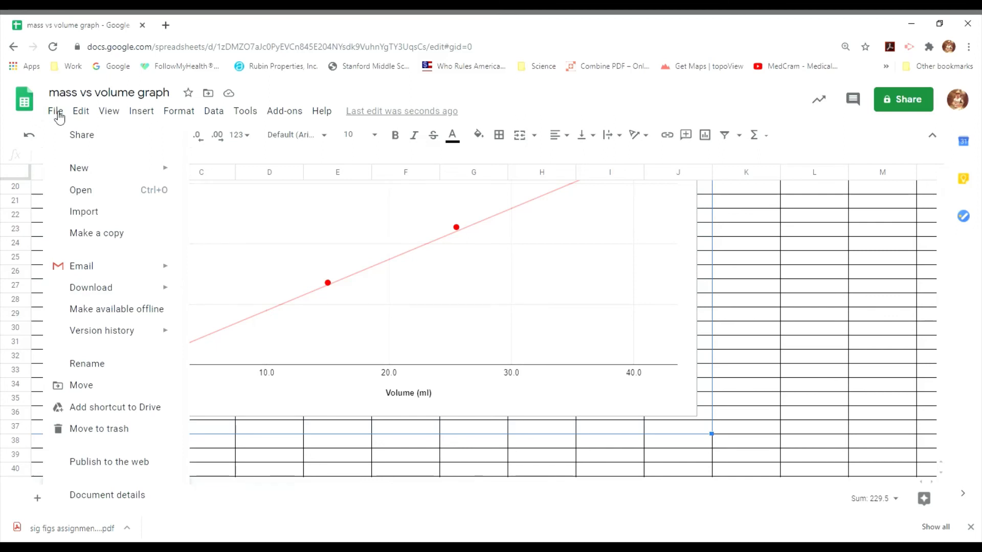
pyautogui.moveTo(125, 297)
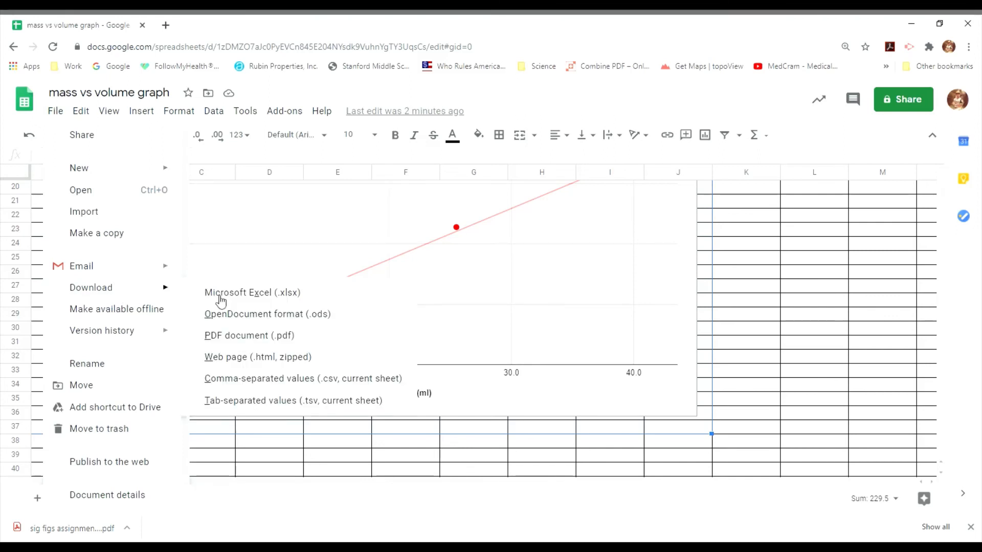
pyautogui.click(275, 337)
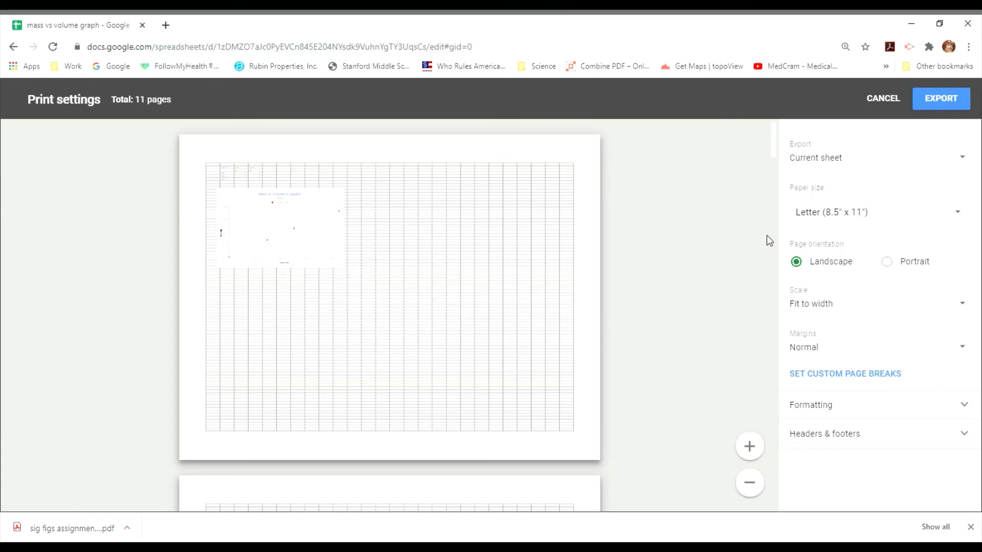
pyautogui.moveTo(775, 138)
pyautogui.mouseDown()
pyautogui.moveTo(796, 478)
pyautogui.moveTo(800, 311)
pyautogui.moveTo(782, 128)
pyautogui.mouseUp()
pyautogui.click(969, 164)
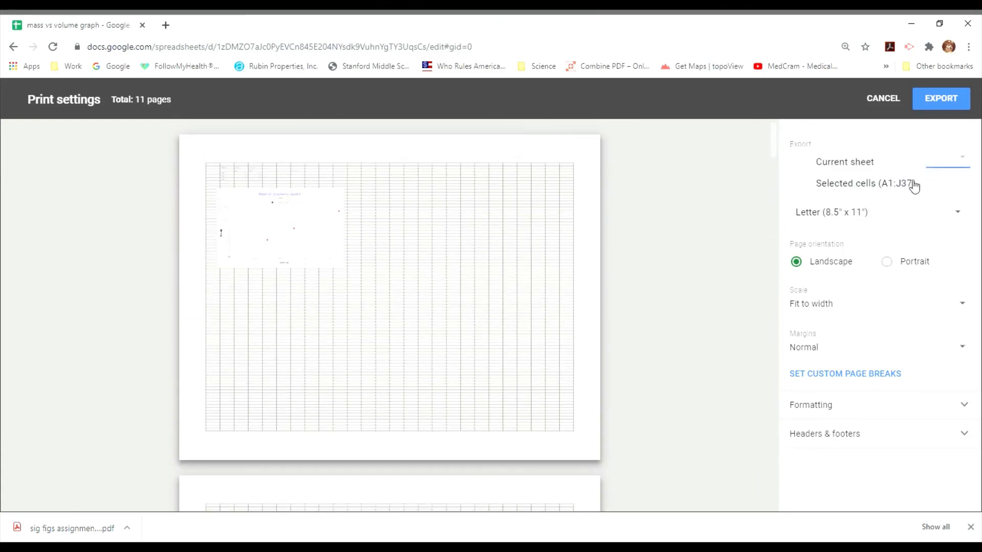
pyautogui.click(887, 187)
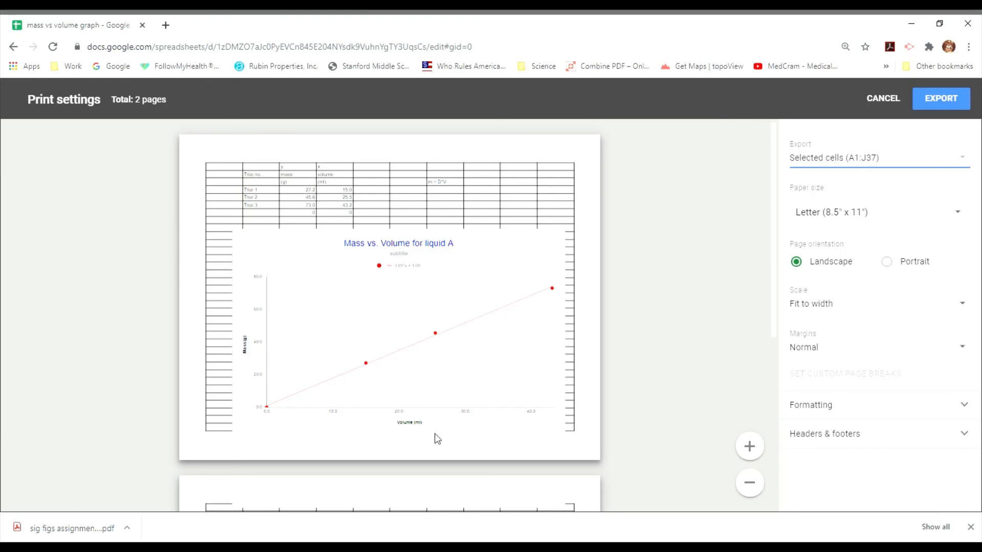
# - Set the PDF scale to Fit to page and export the file
pyautogui.click(865, 309)
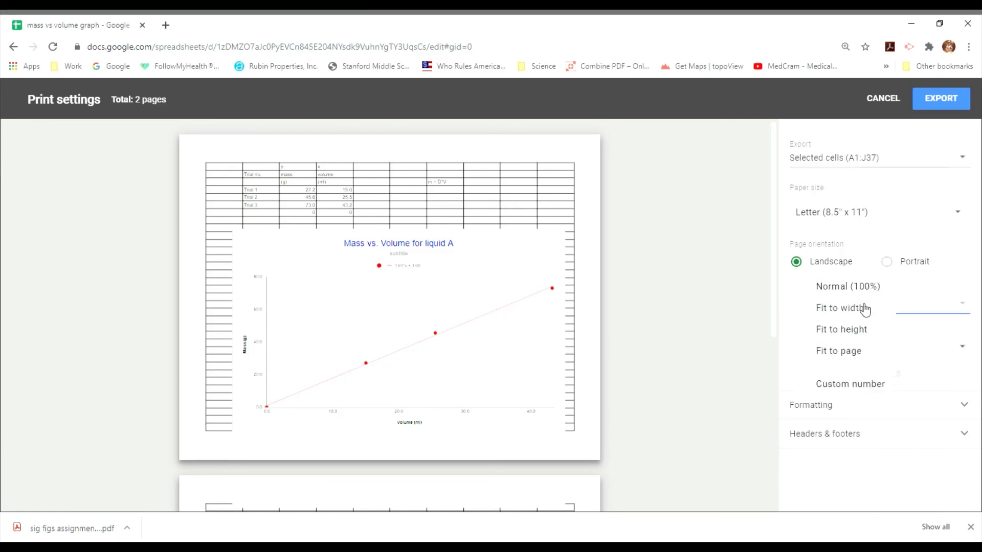
pyautogui.click(862, 351)
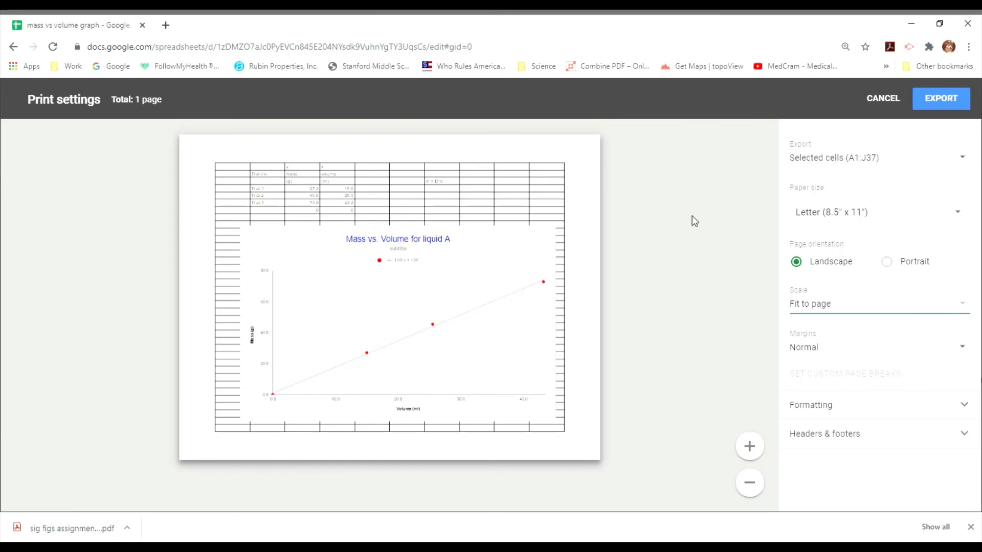
pyautogui.click(949, 102)
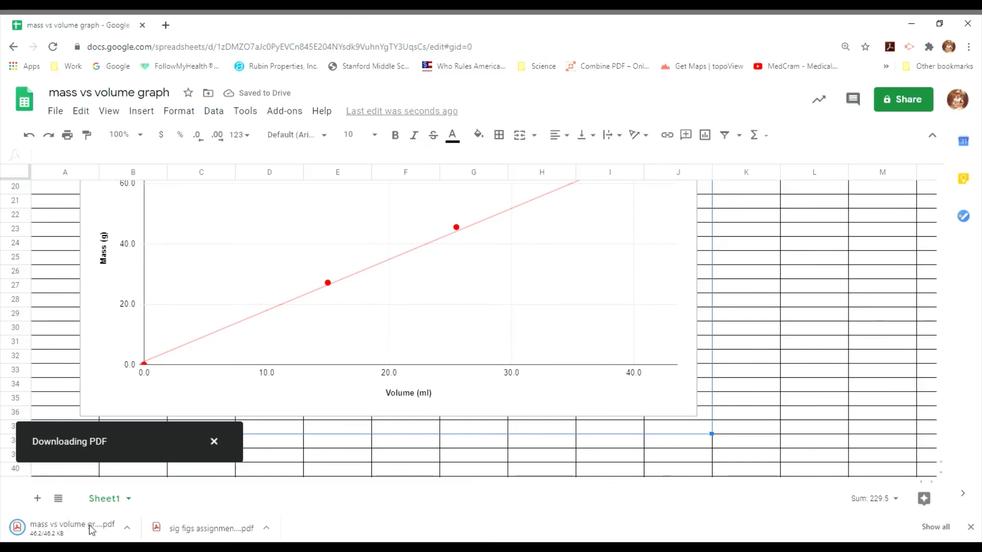
# - Open the downloaded mass vs volume graph PDF and check the table and chart on its page
pyautogui.click(90, 527)
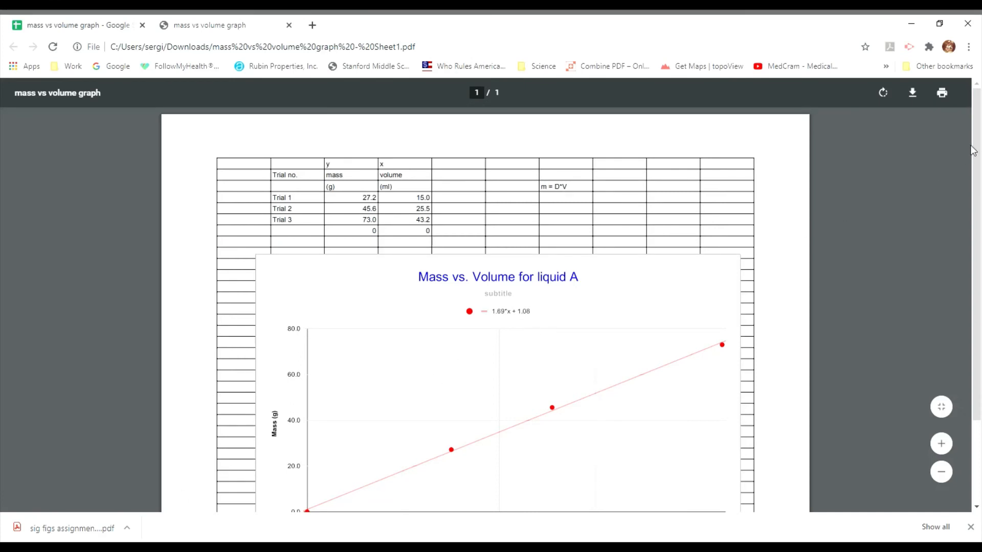
pyautogui.moveTo(974, 151); pyautogui.dragTo(975, 172)
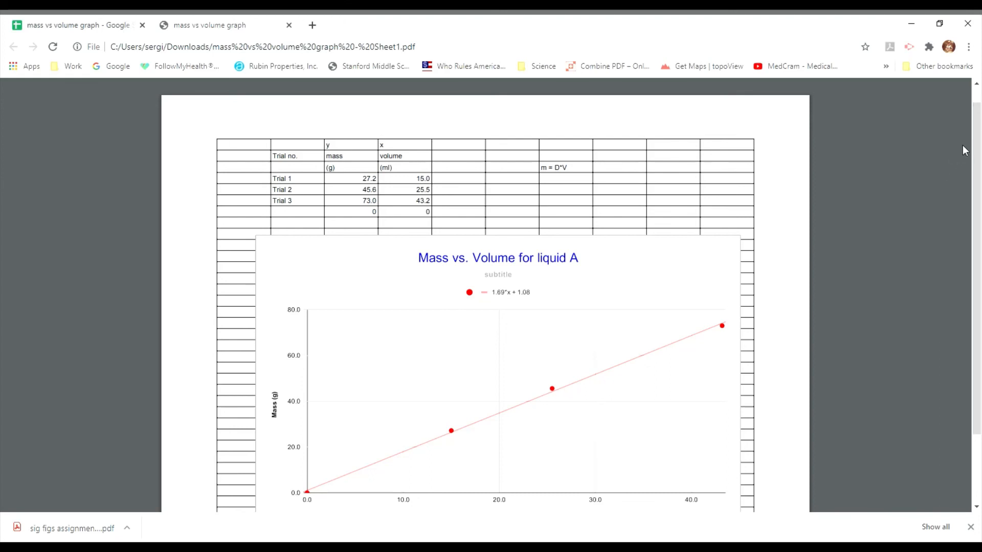
pyautogui.scroll(1, 979, 138)
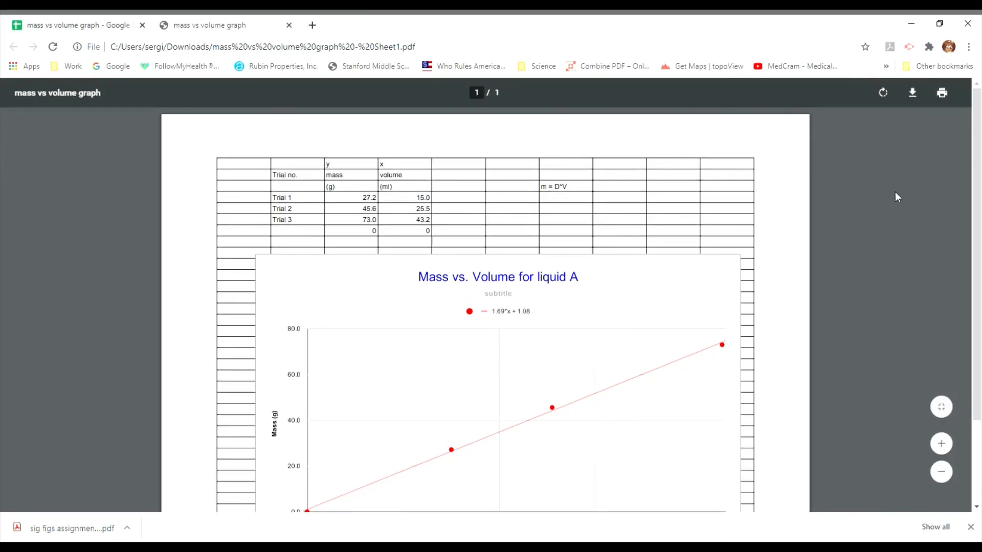